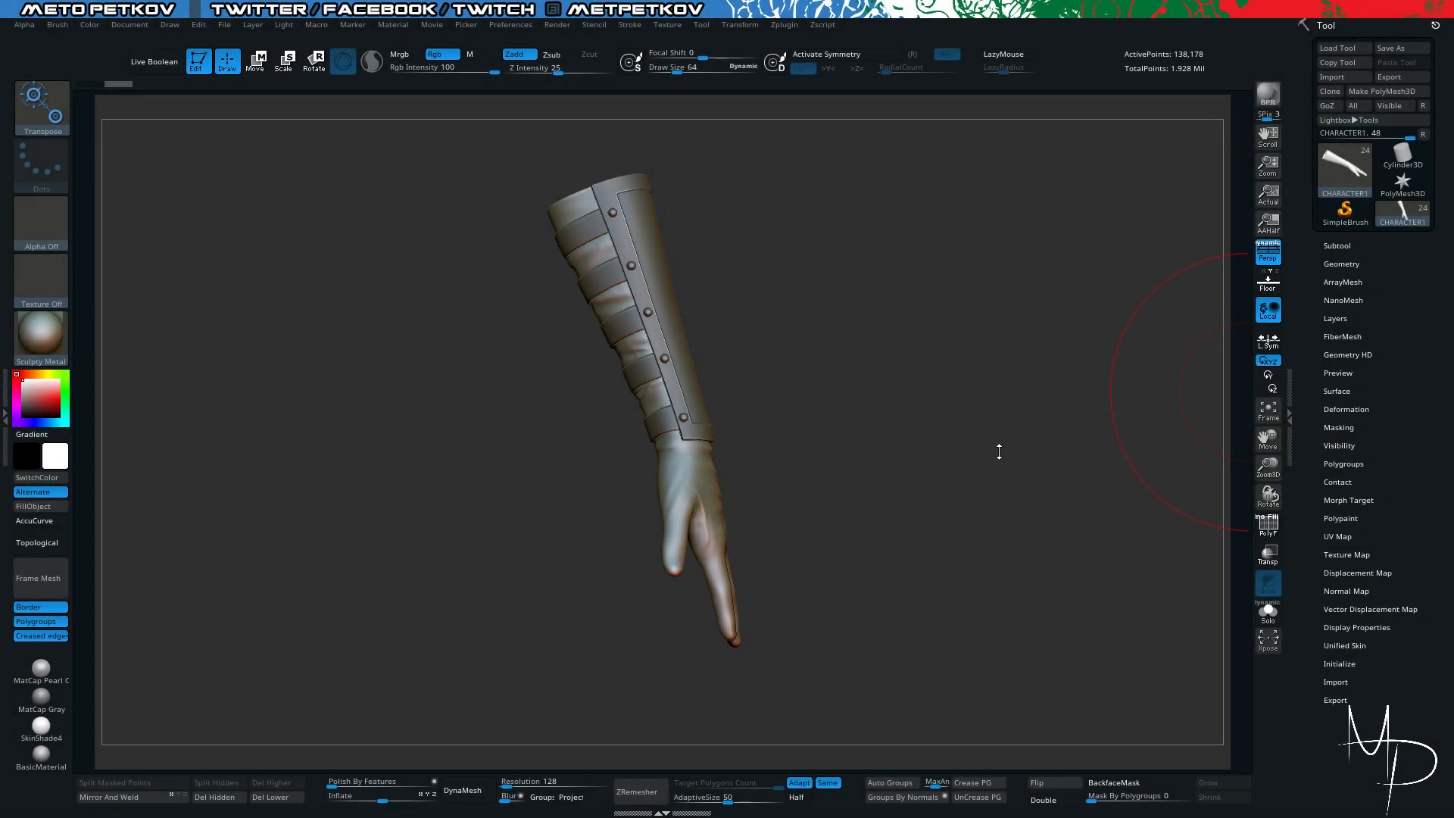
Open the subtool list and show all of the character's subtools instead of only the arm parts
drag(999, 452, 951, 435)
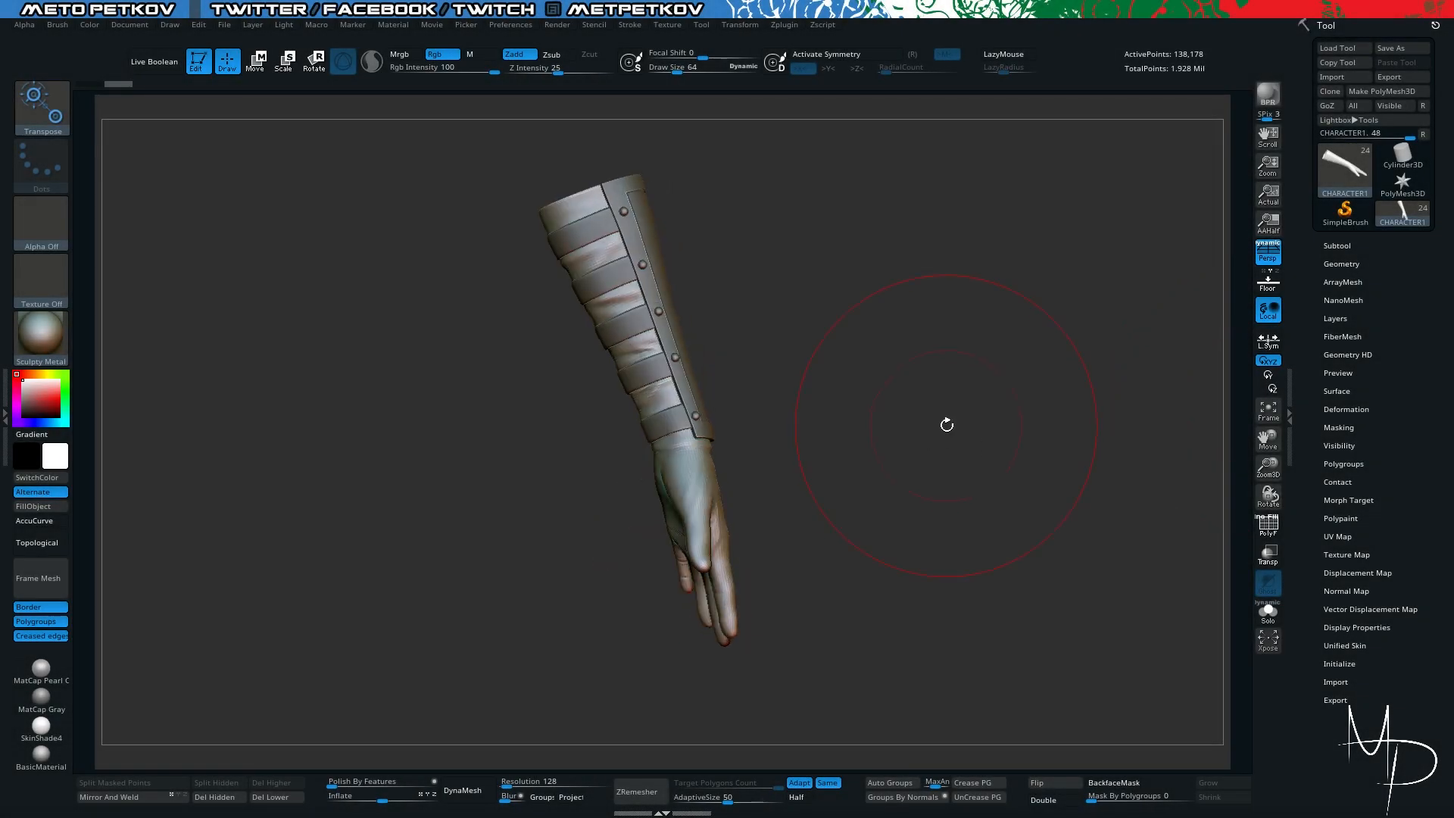
click(1359, 252)
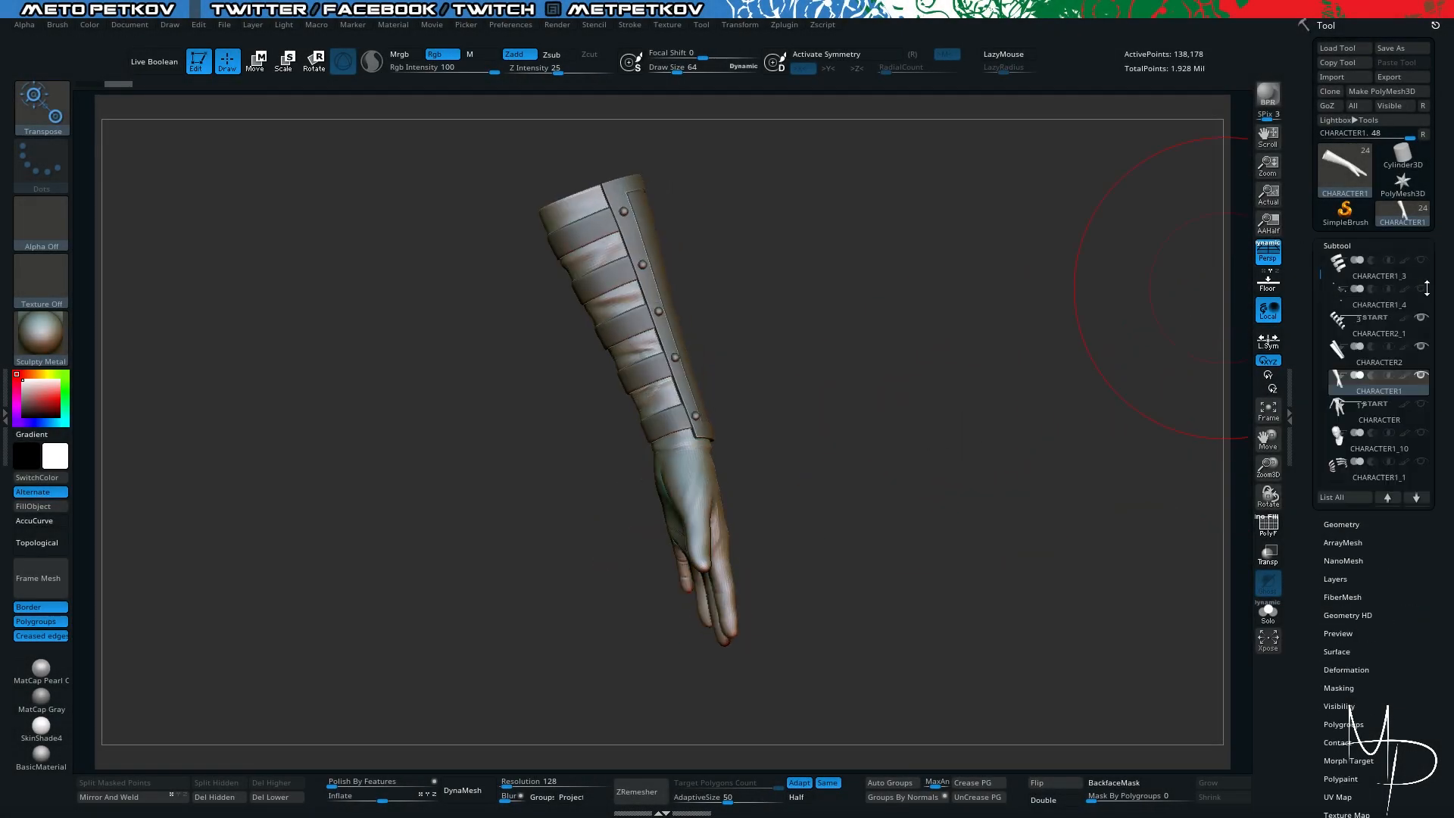
key(w)
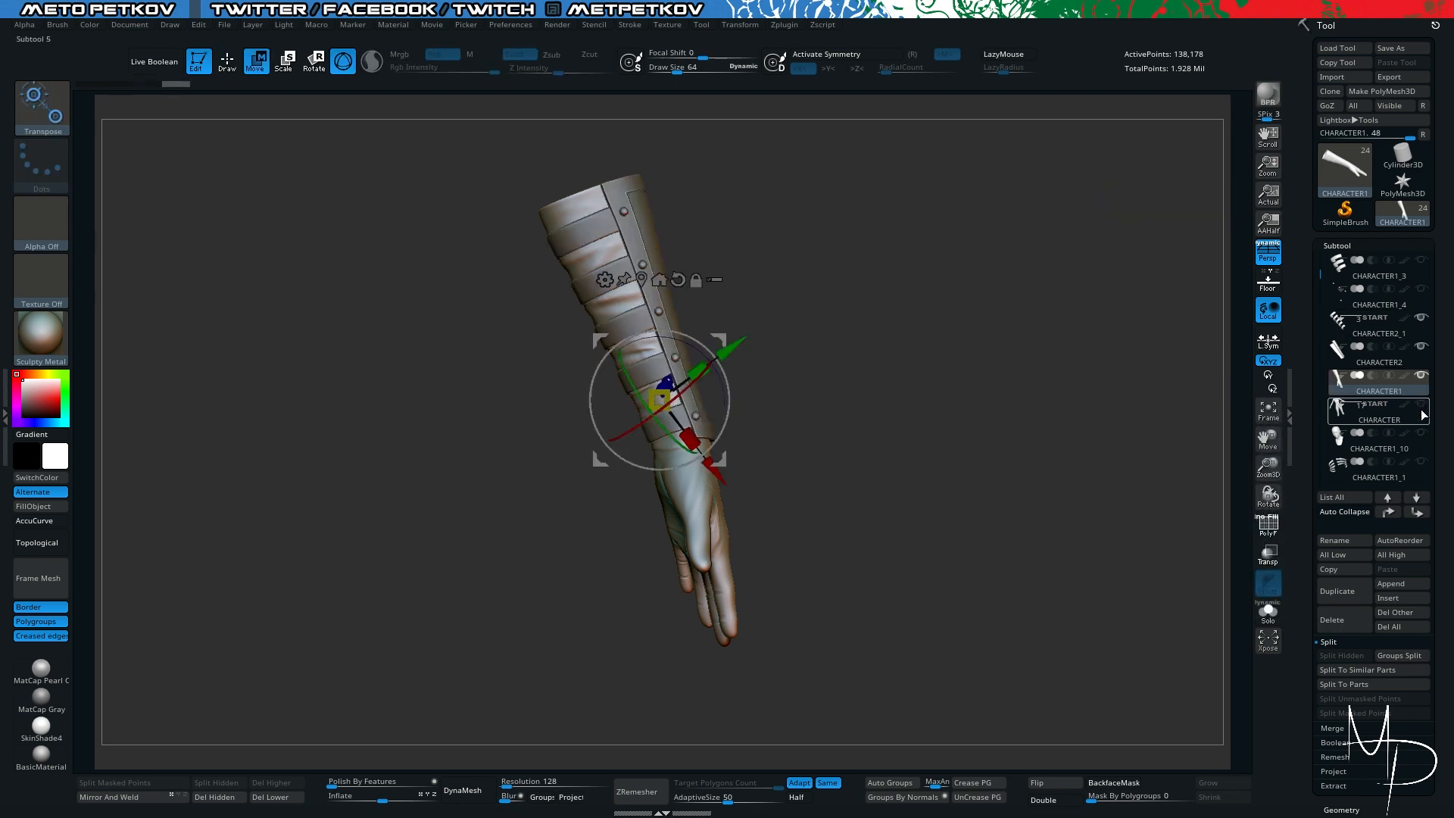
click(1422, 376)
key(alt+s)
key(f)
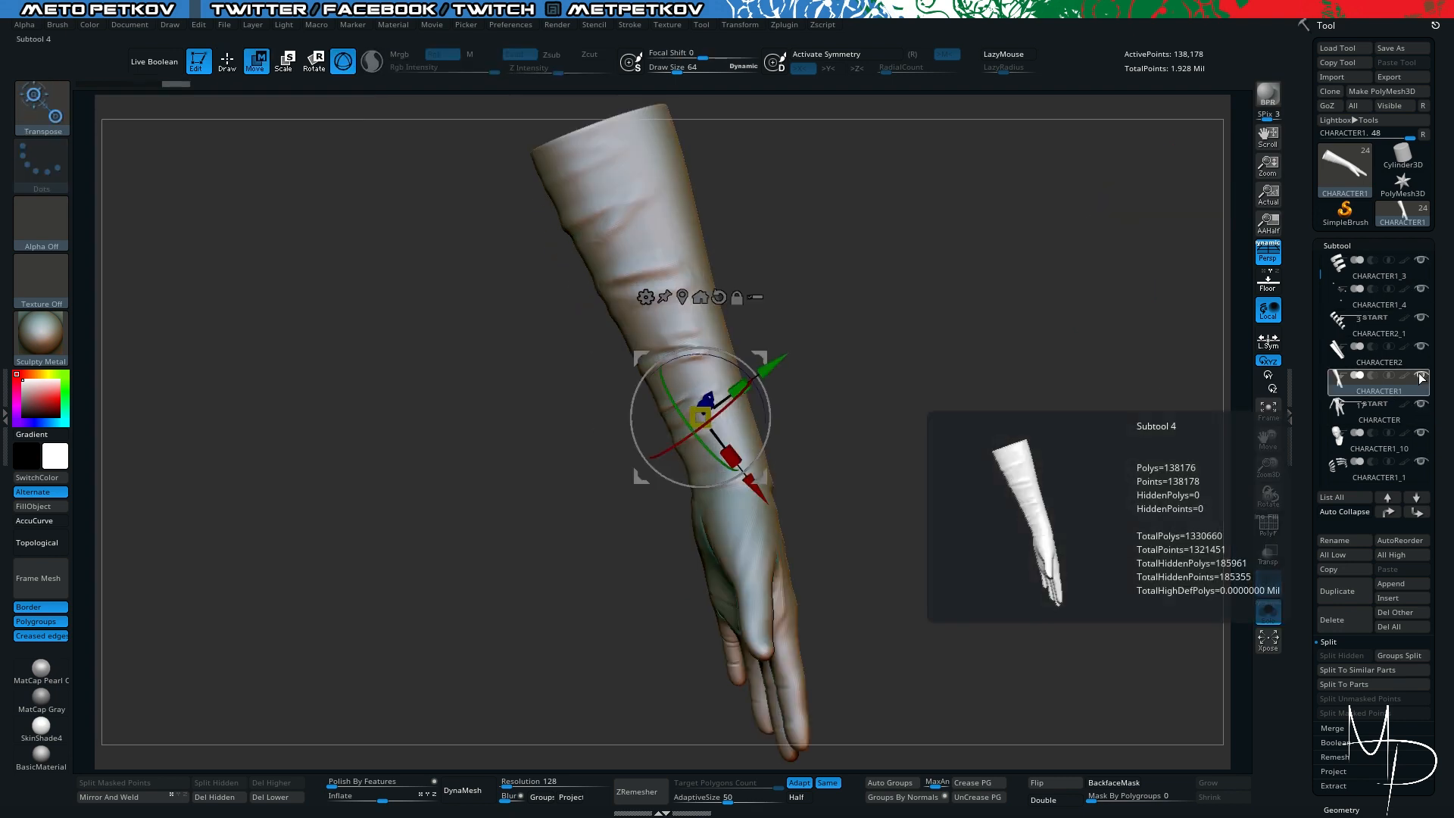
key(alt+s)
key(f)
drag(1081, 439, 1041, 396)
key(q)
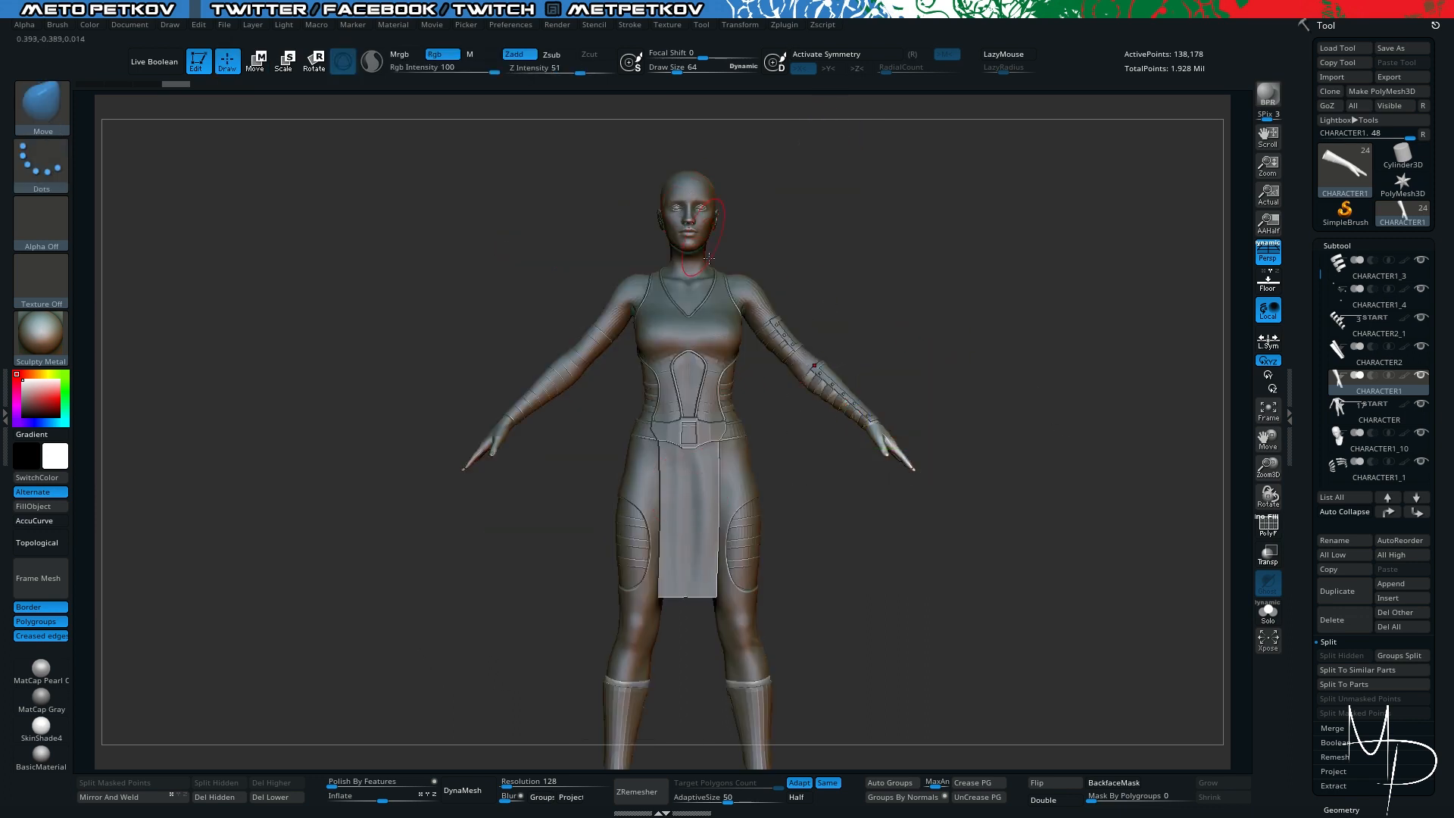
Select the base body subtool, unhide its hidden geometry and isolate it from the clothing
alt+click(745, 288)
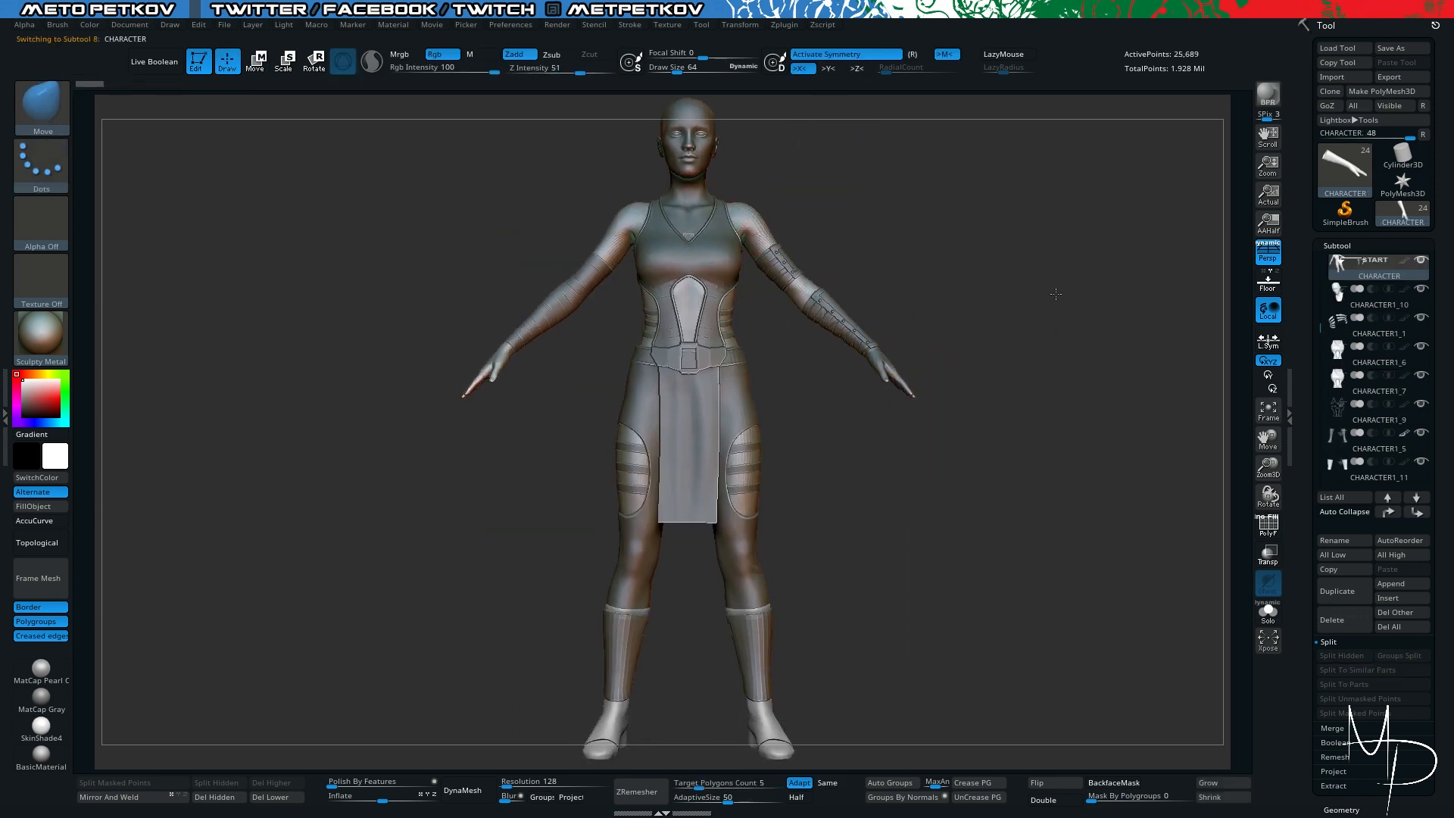
ctrl+shift+click(230, 258)
drag(259, 273, 692, 424)
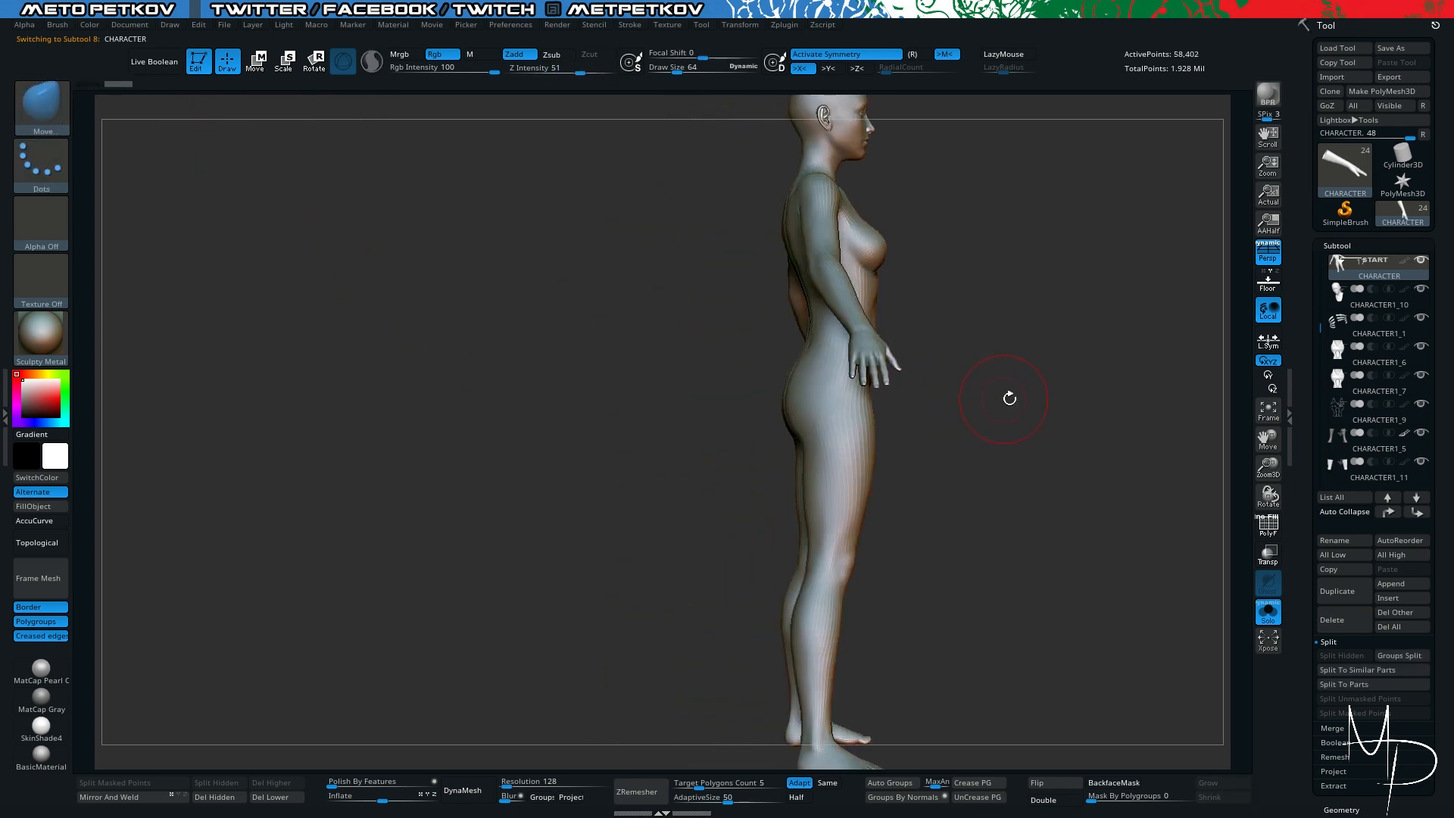
Turn off perspective and clone the body into its own separate tool
alt+drag(1085, 420, 1108, 400)
click(1268, 256)
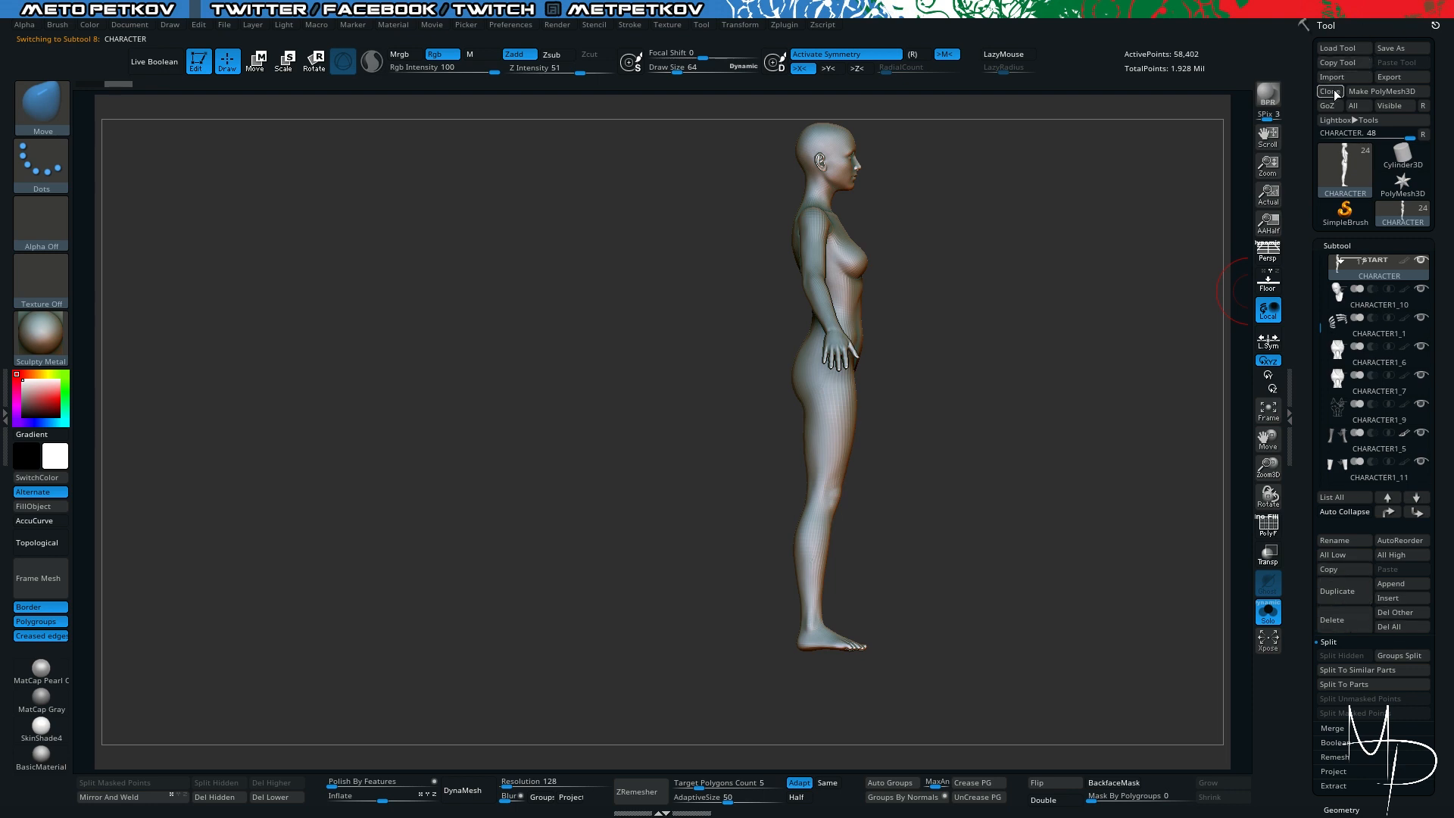
click(1331, 92)
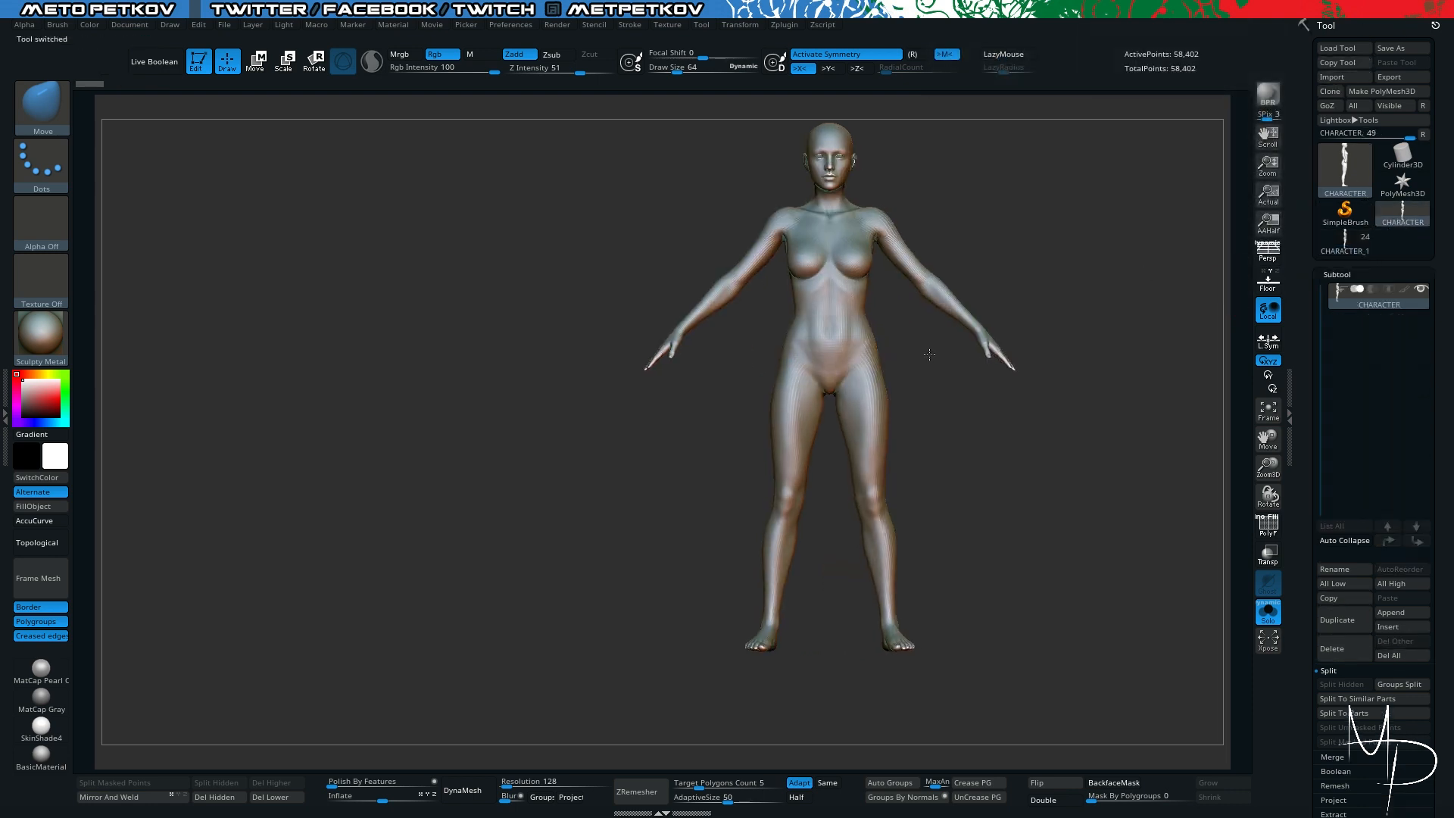
mouse_move(968, 459)
mouse_down()
mouse_move(1047, 455)
mouse_move(946, 450)
mouse_up()
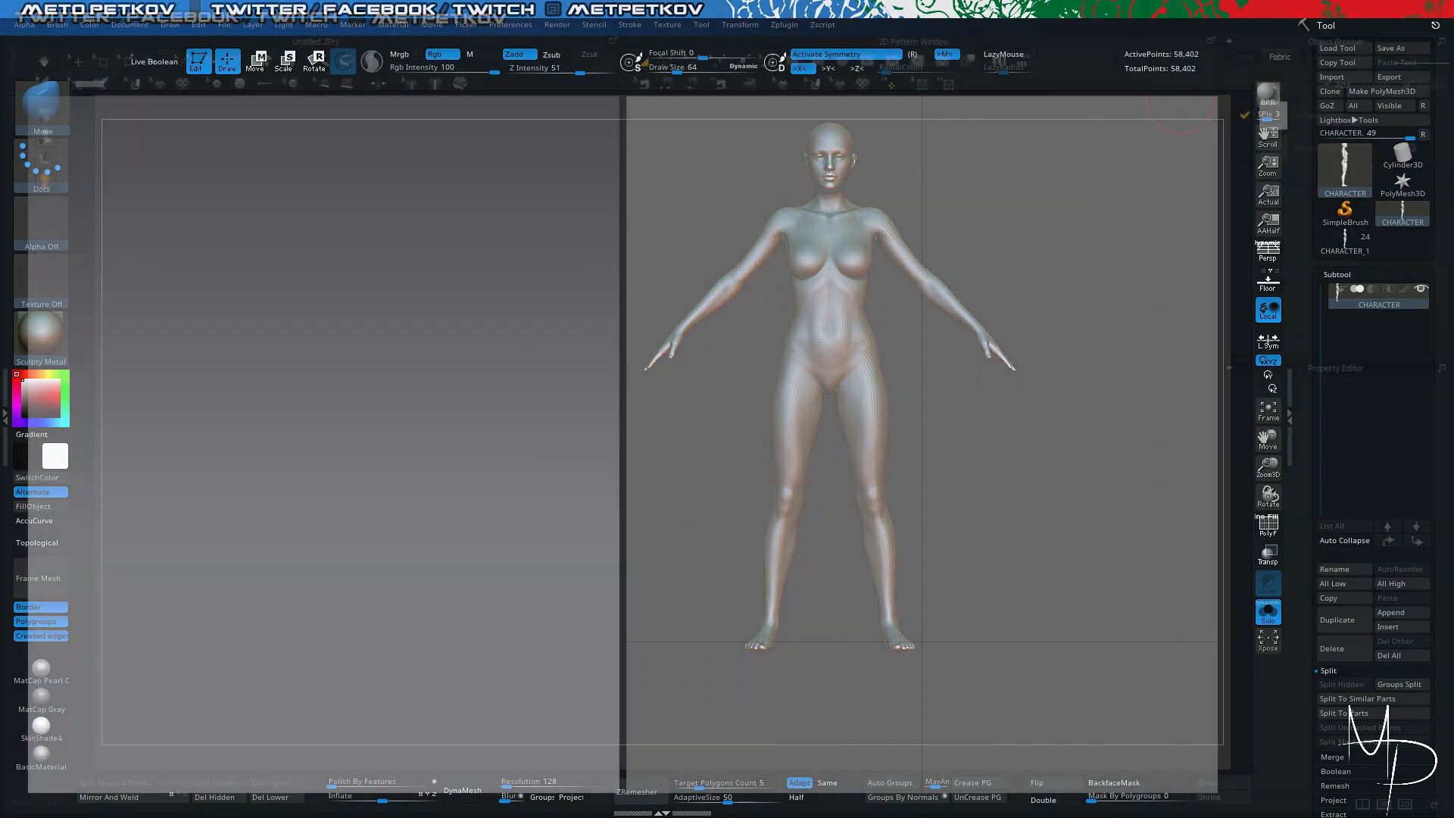
In Marvelous Designer, import the md_body OBJ as an avatar using the Open load type and the cm (DAZ Studio) scale
click(40, 21)
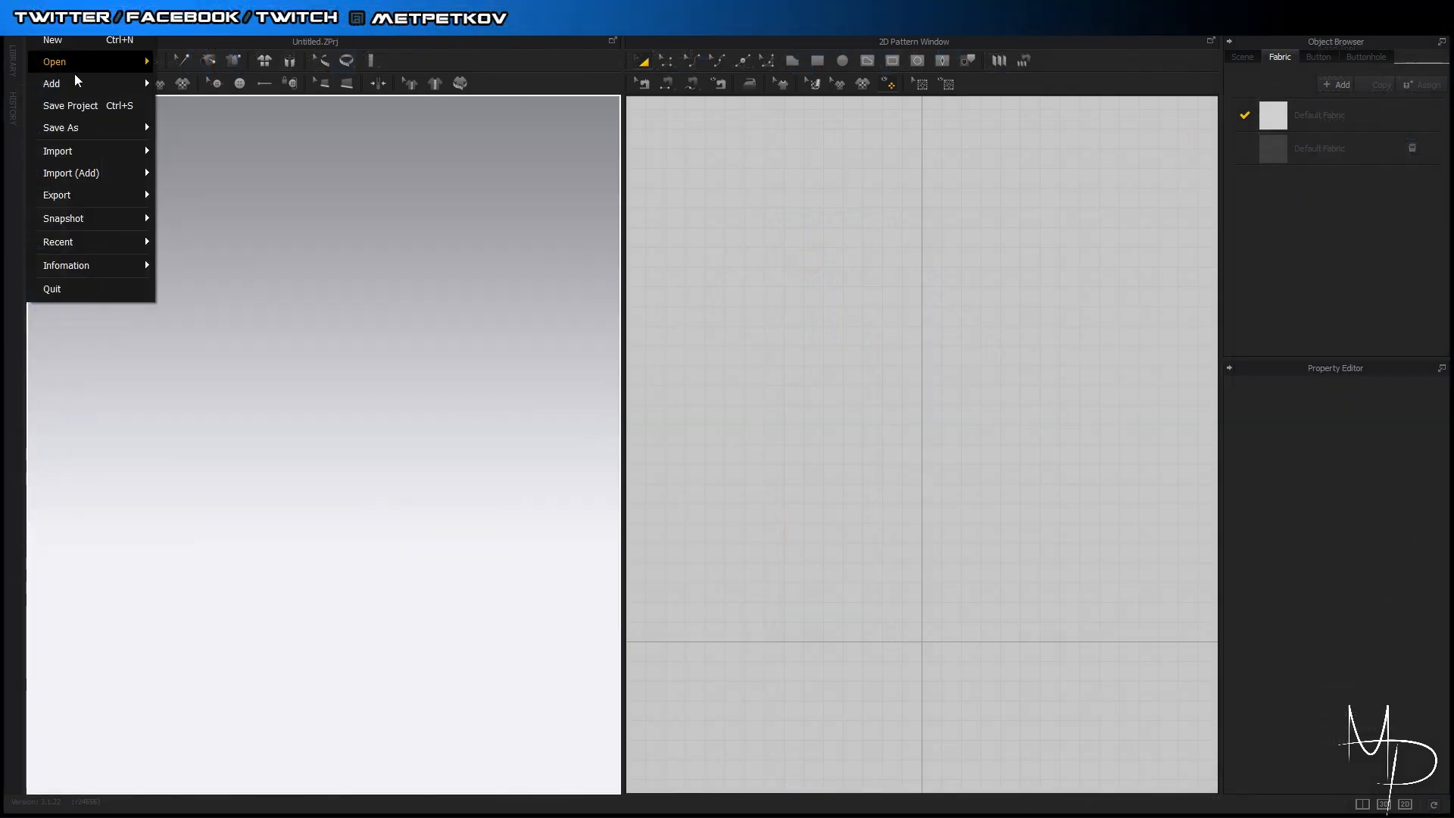
mouse_move(103, 156)
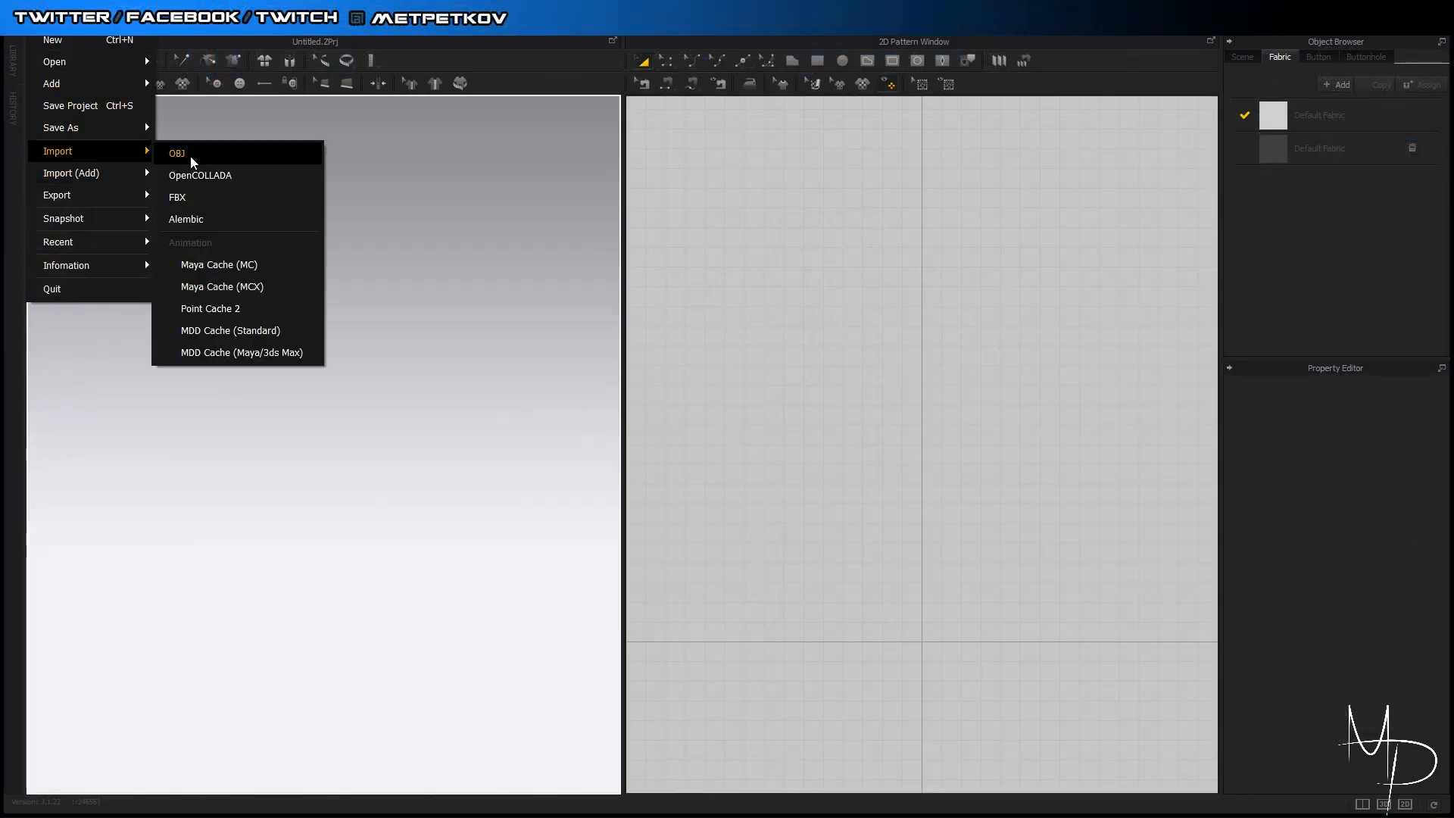
click(189, 156)
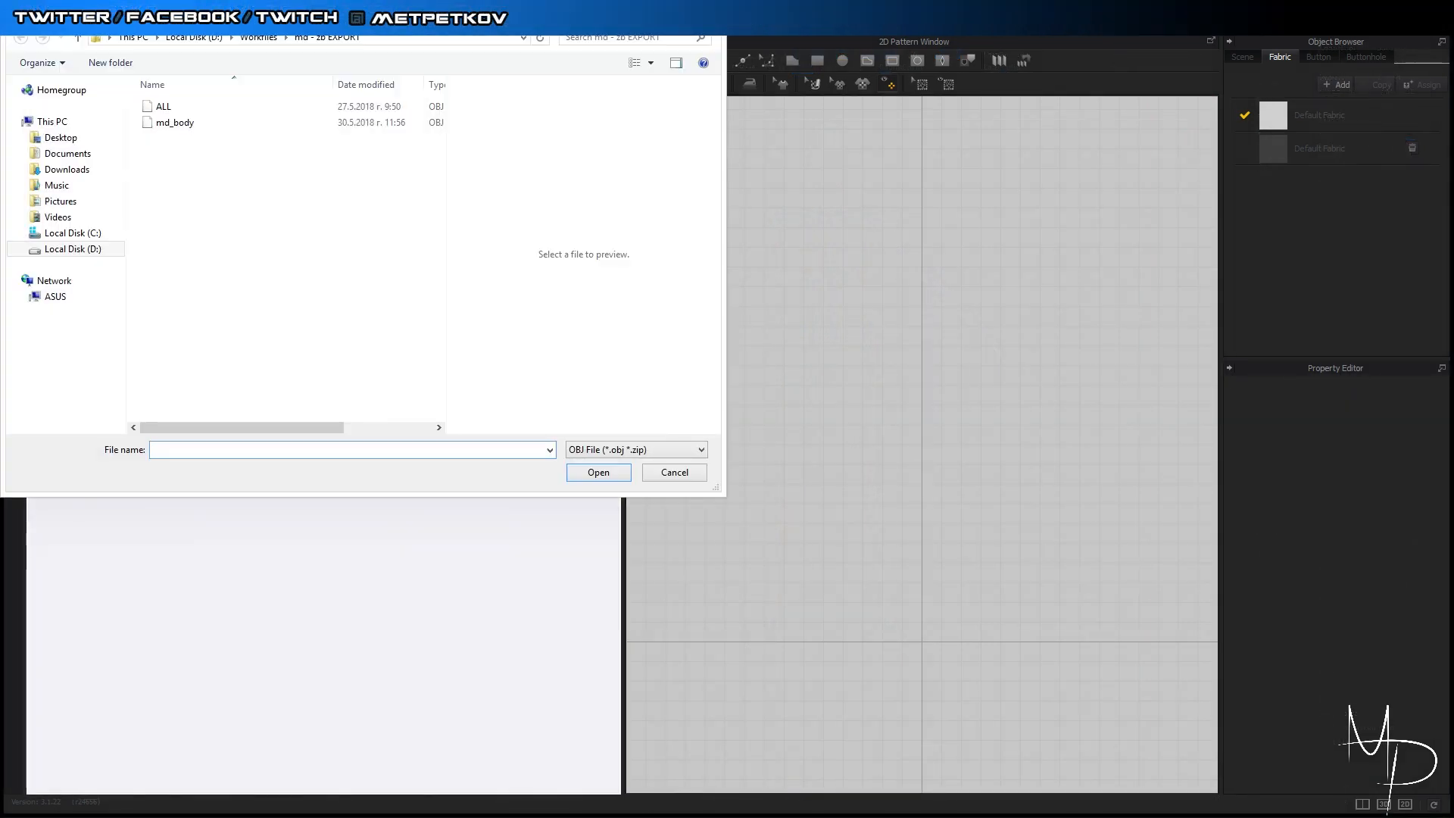
double_click(398, 147)
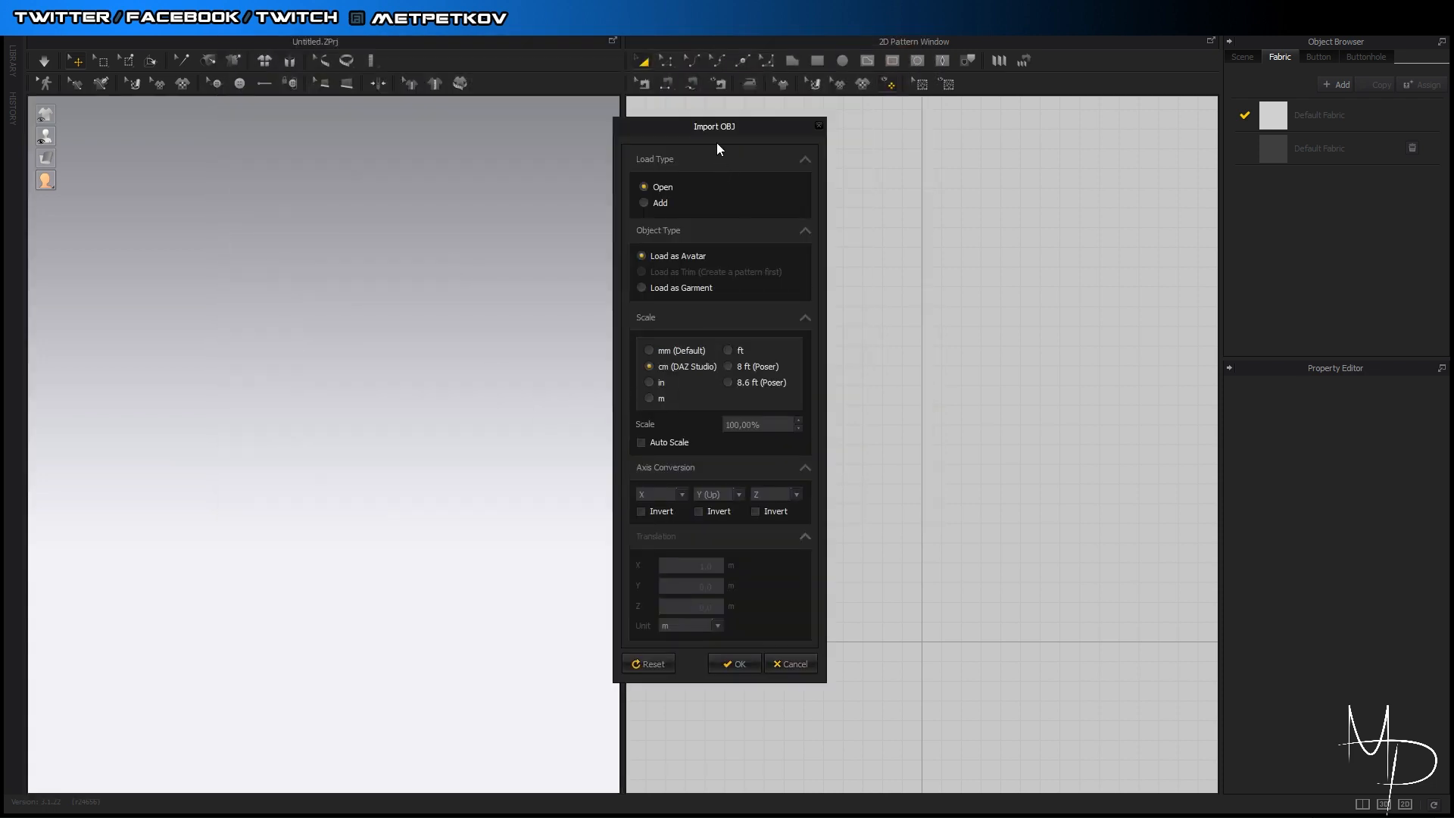
drag(714, 130, 482, 77)
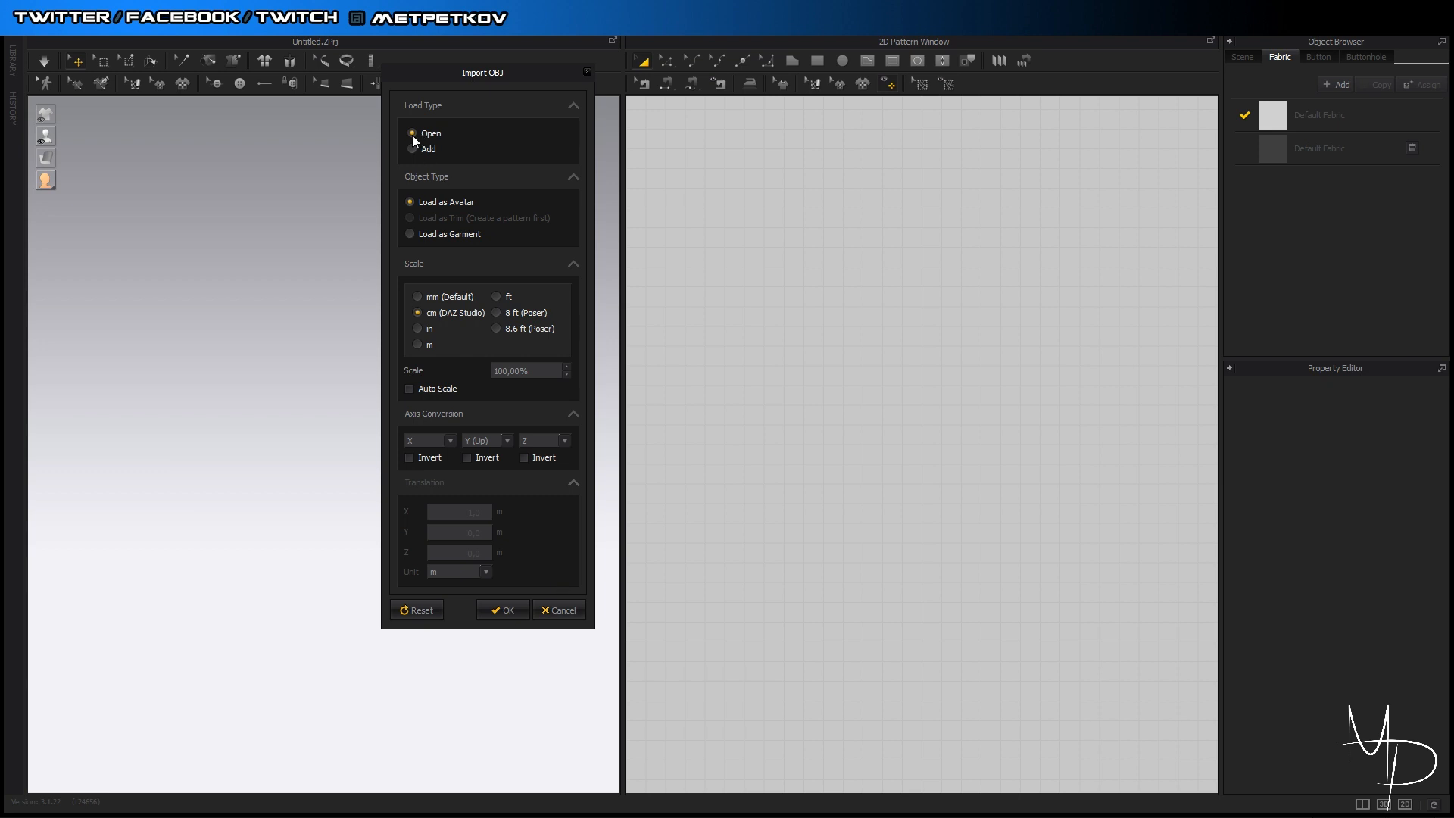
click(501, 607)
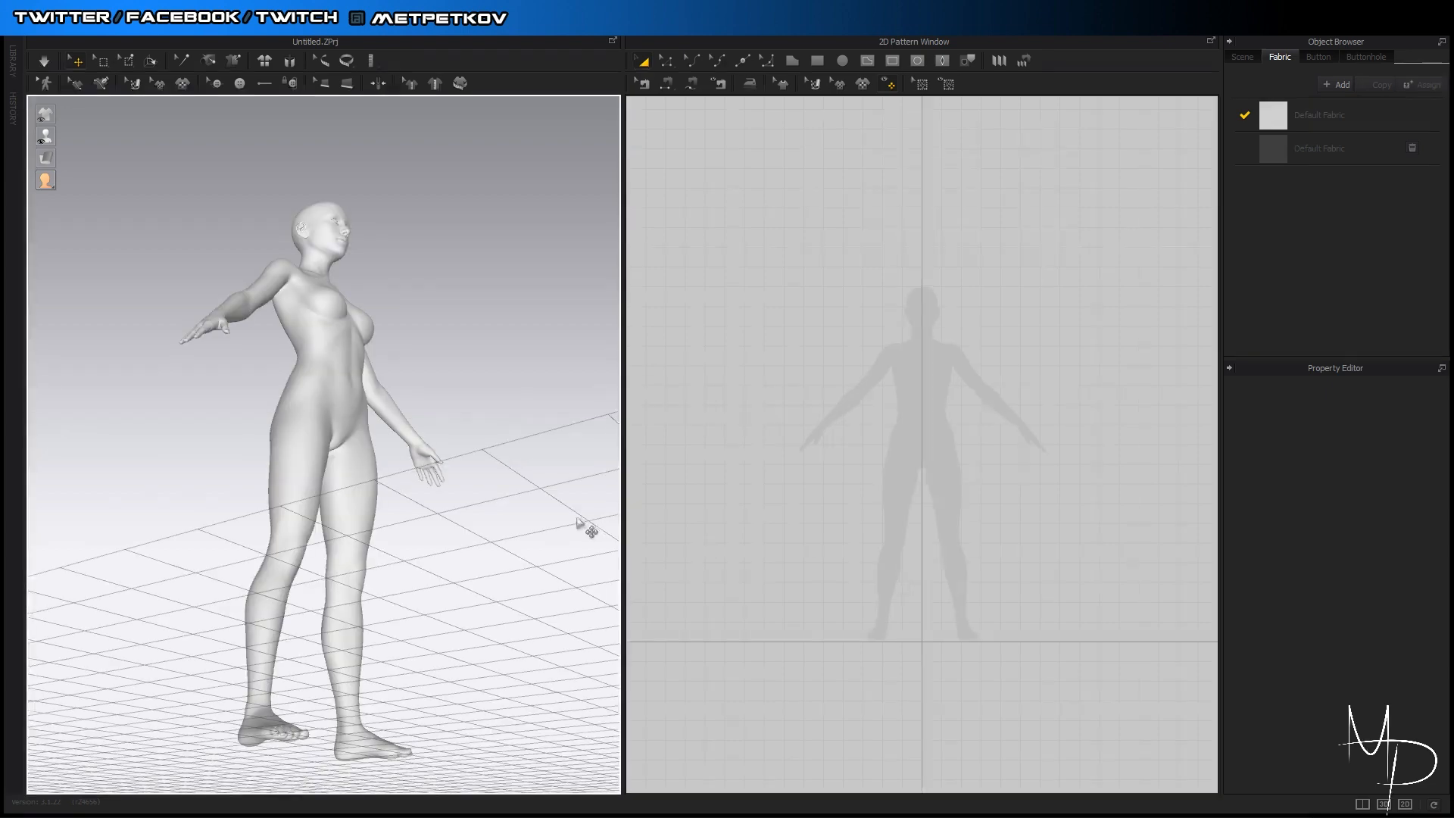
alt+right_drag(526, 353, 449, 421)
scroll(447, 443, down, 3)
scroll(470, 492, up, 6)
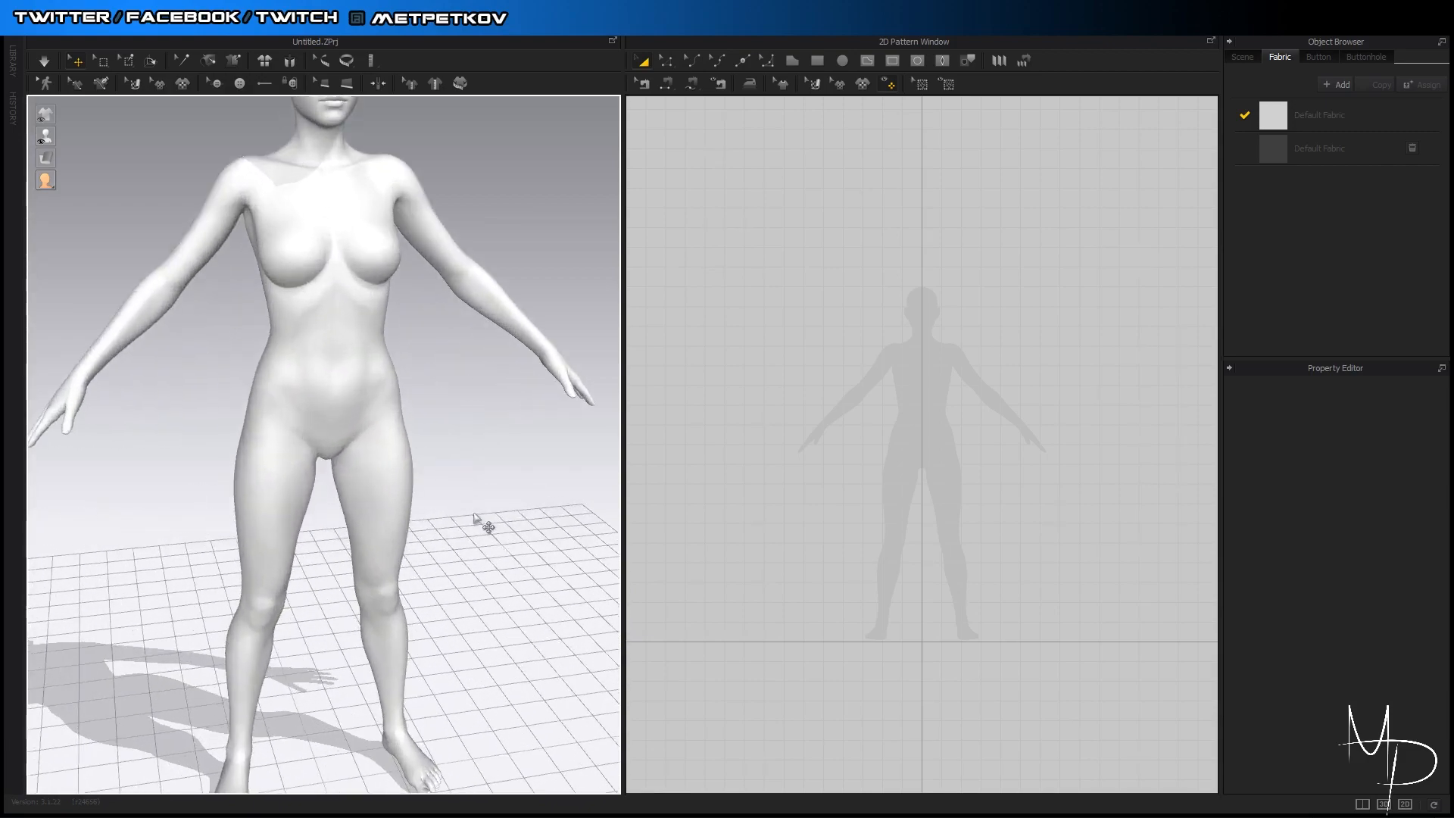
right_drag(483, 519, 352, 512)
scroll(483, 529, down, 6)
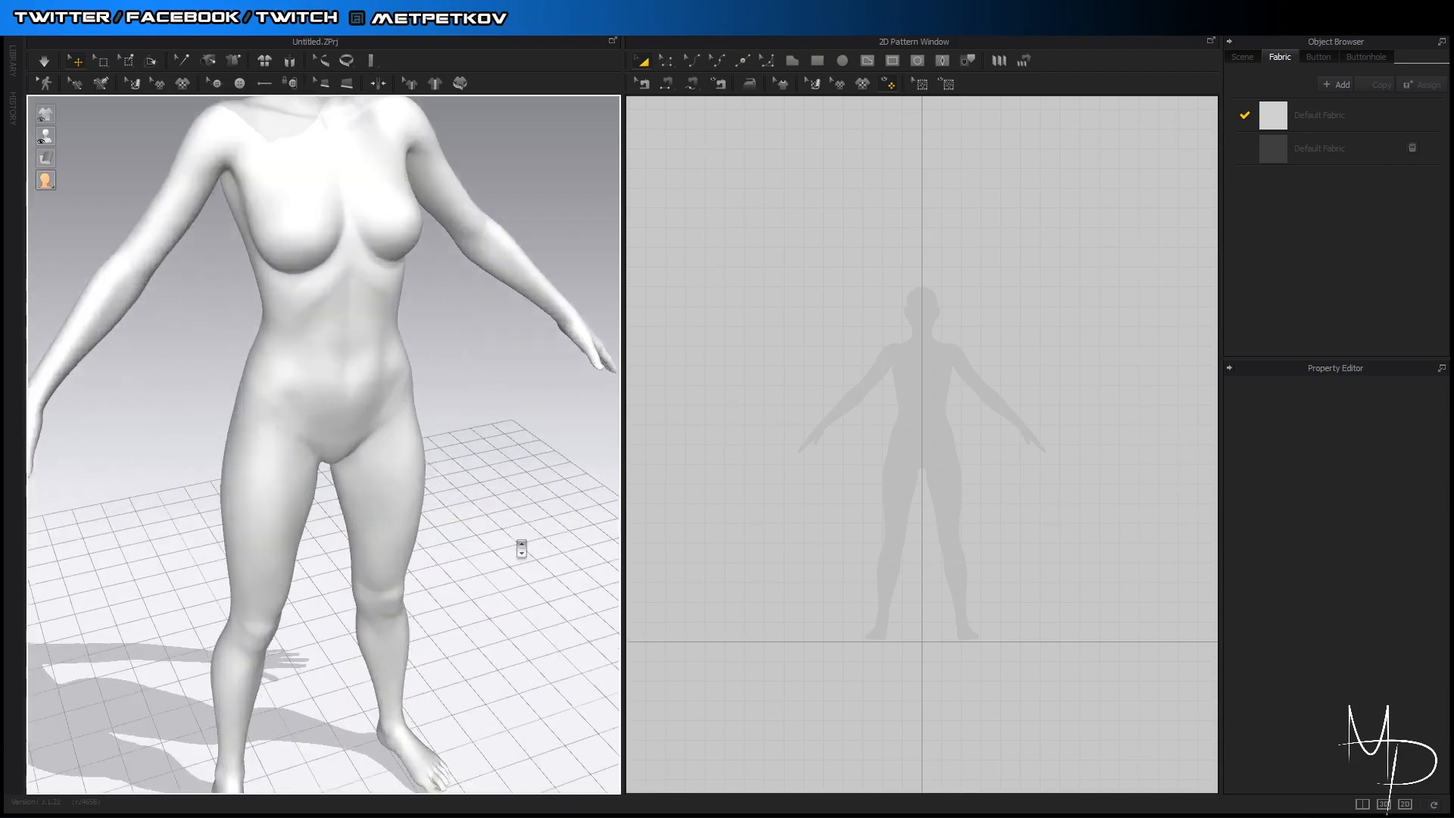
right_drag(548, 573, 500, 538)
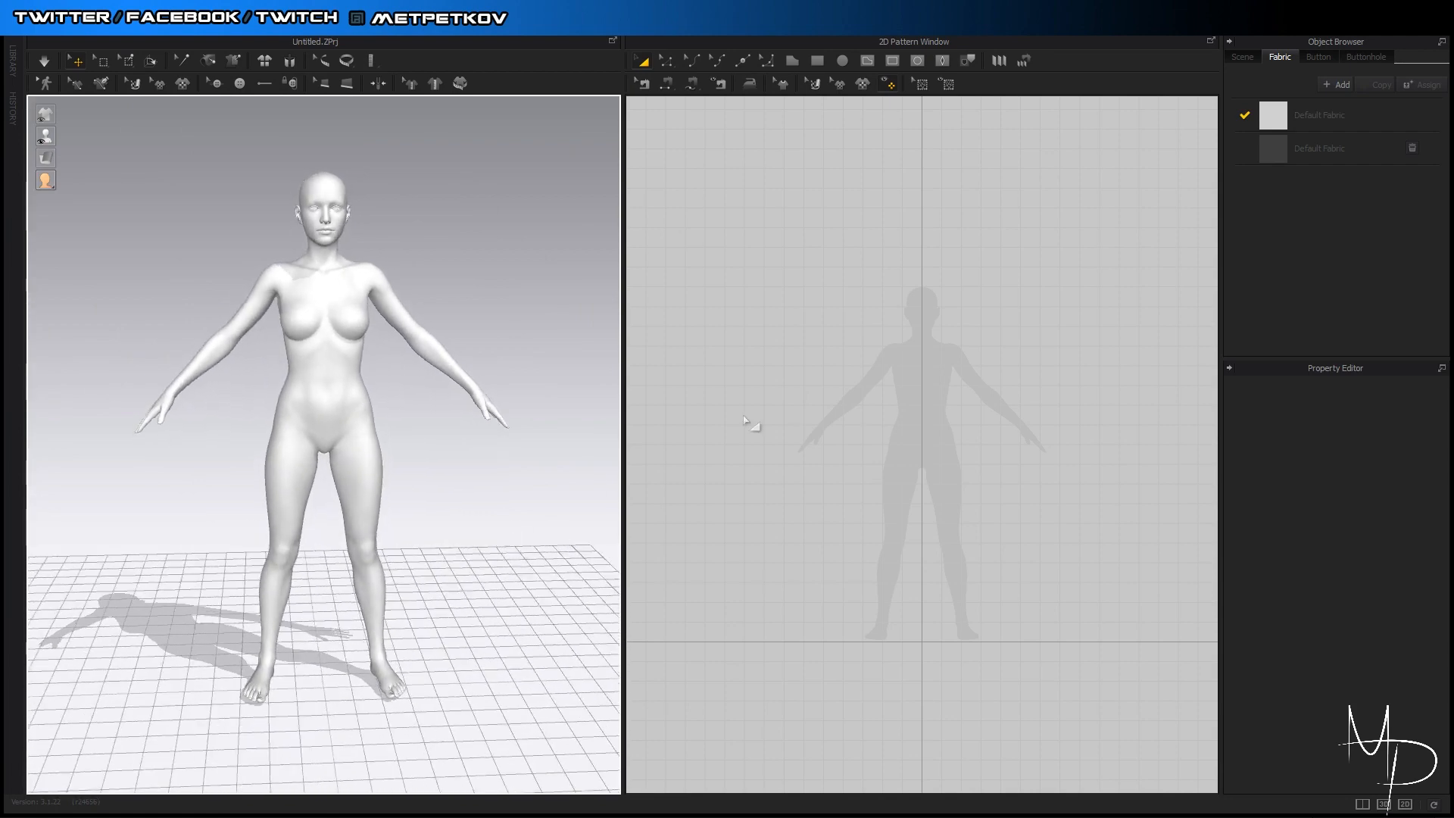
Change the default fabric's front material colour to dark grey
click(1239, 57)
click(1278, 57)
click(1319, 115)
click(1403, 524)
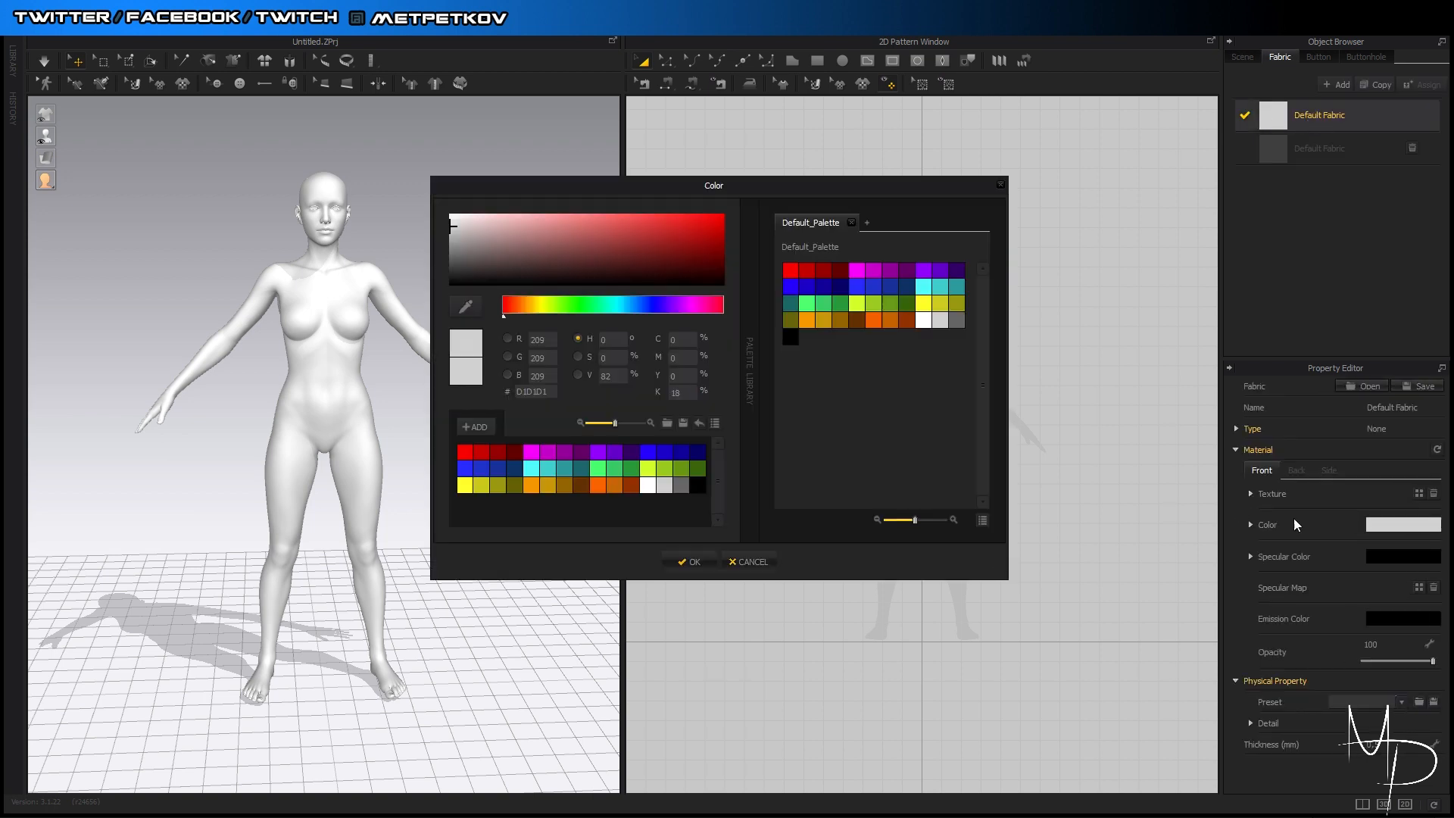
click(449, 269)
click(692, 561)
Change the avatar's diffuse colour to a darker neutral grey
click(353, 432)
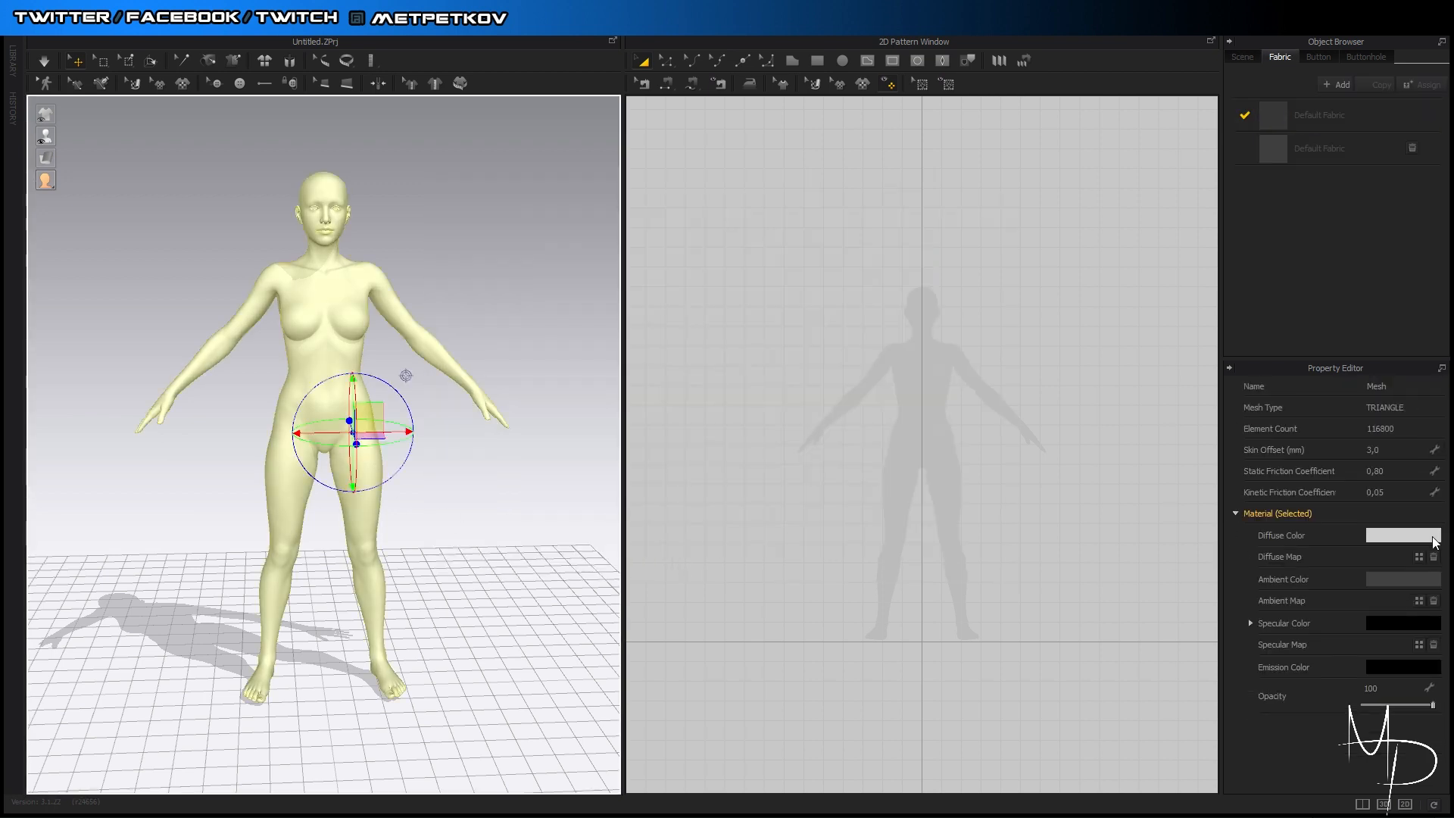
click(1430, 536)
click(448, 243)
click(690, 562)
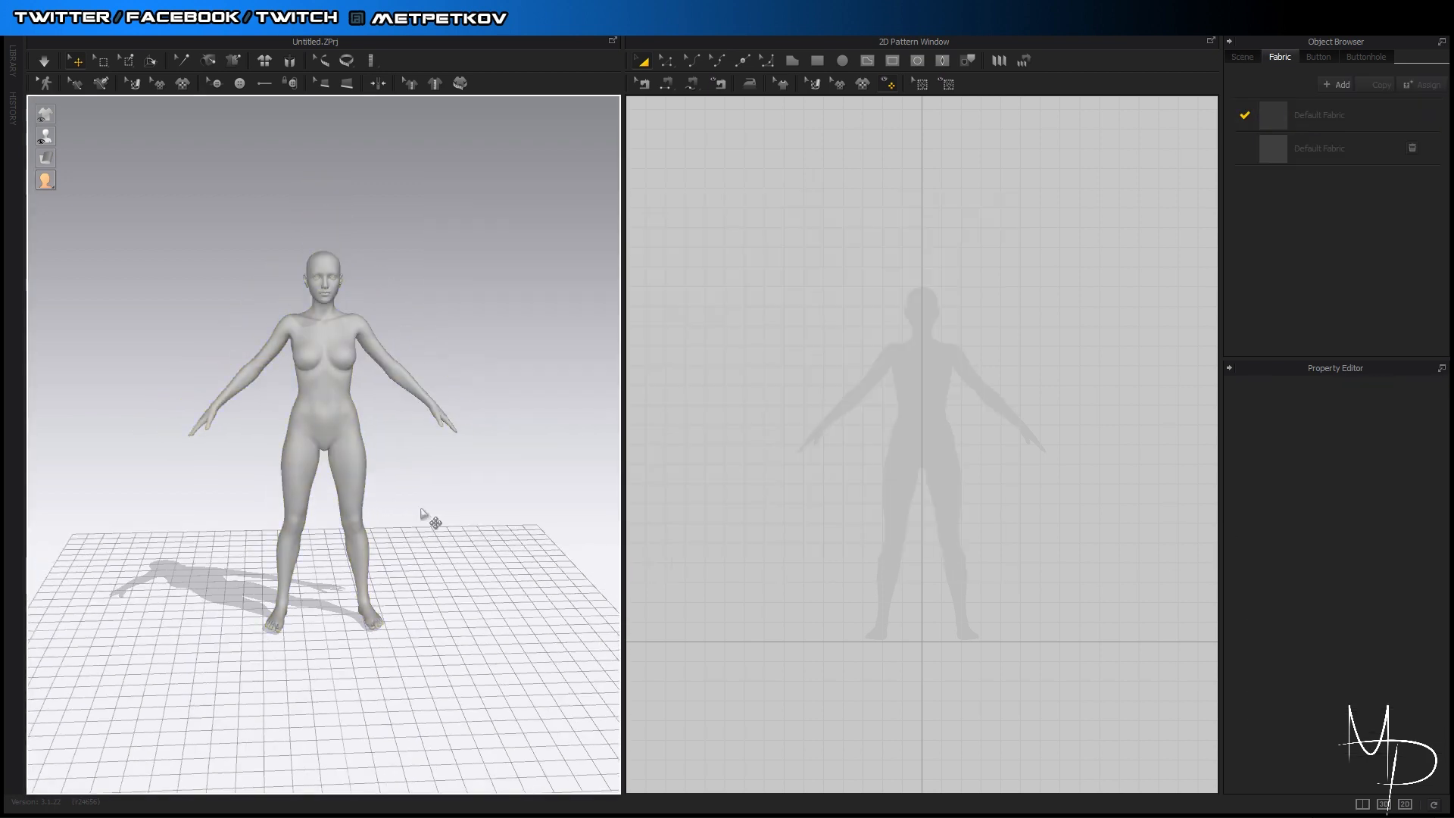
Draw a closed half-front tank top pattern against the centre line, with a hem about 15.6 cm and a centre edge about 32.8 cm
scroll(451, 480, up, 3)
scroll(913, 342, up, 5)
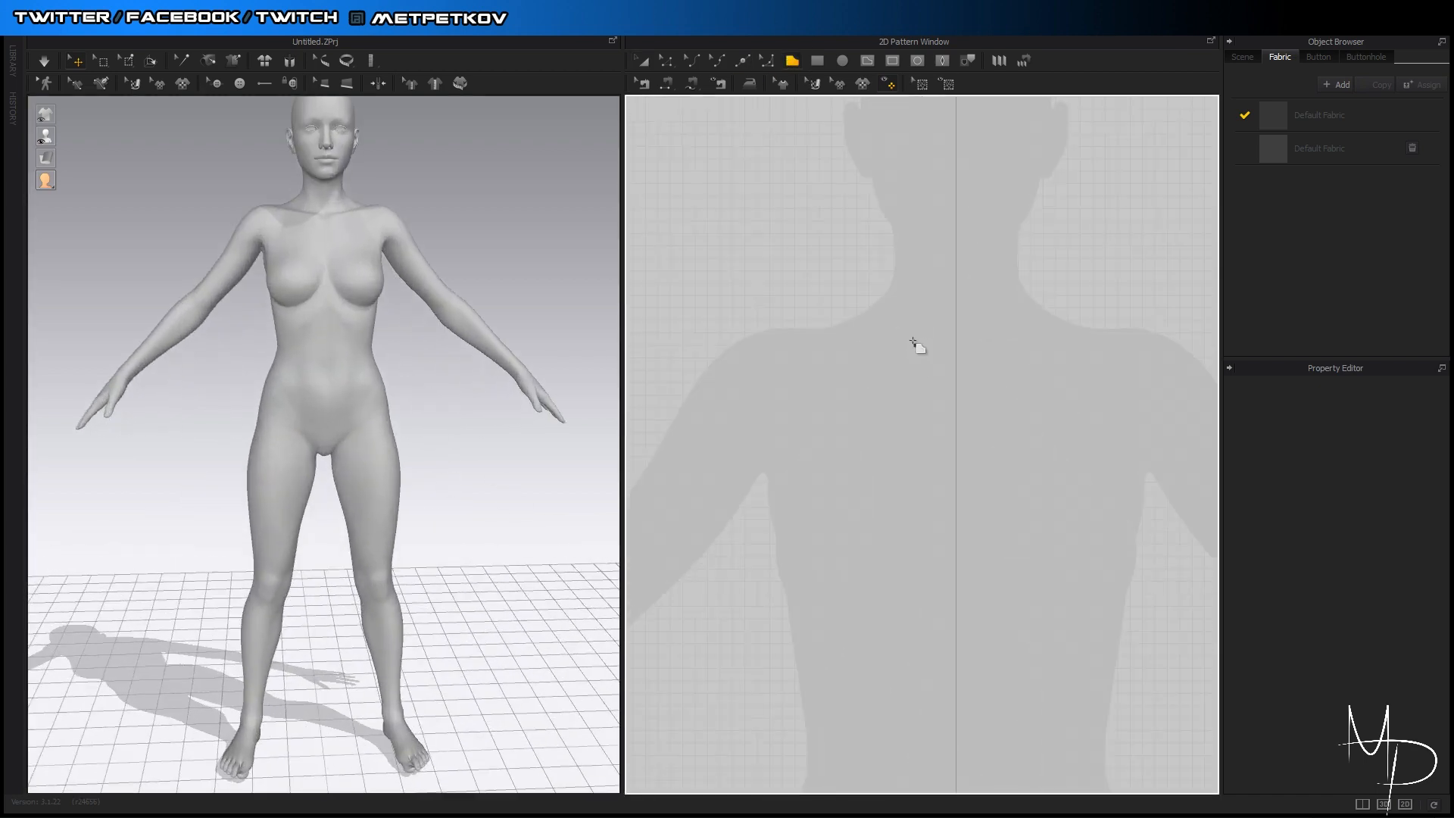
click(859, 298)
click(819, 314)
click(762, 547)
scroll(753, 575, up, 5)
middle_drag(754, 606, 728, 306)
scroll(728, 306, down, 5)
click(786, 314)
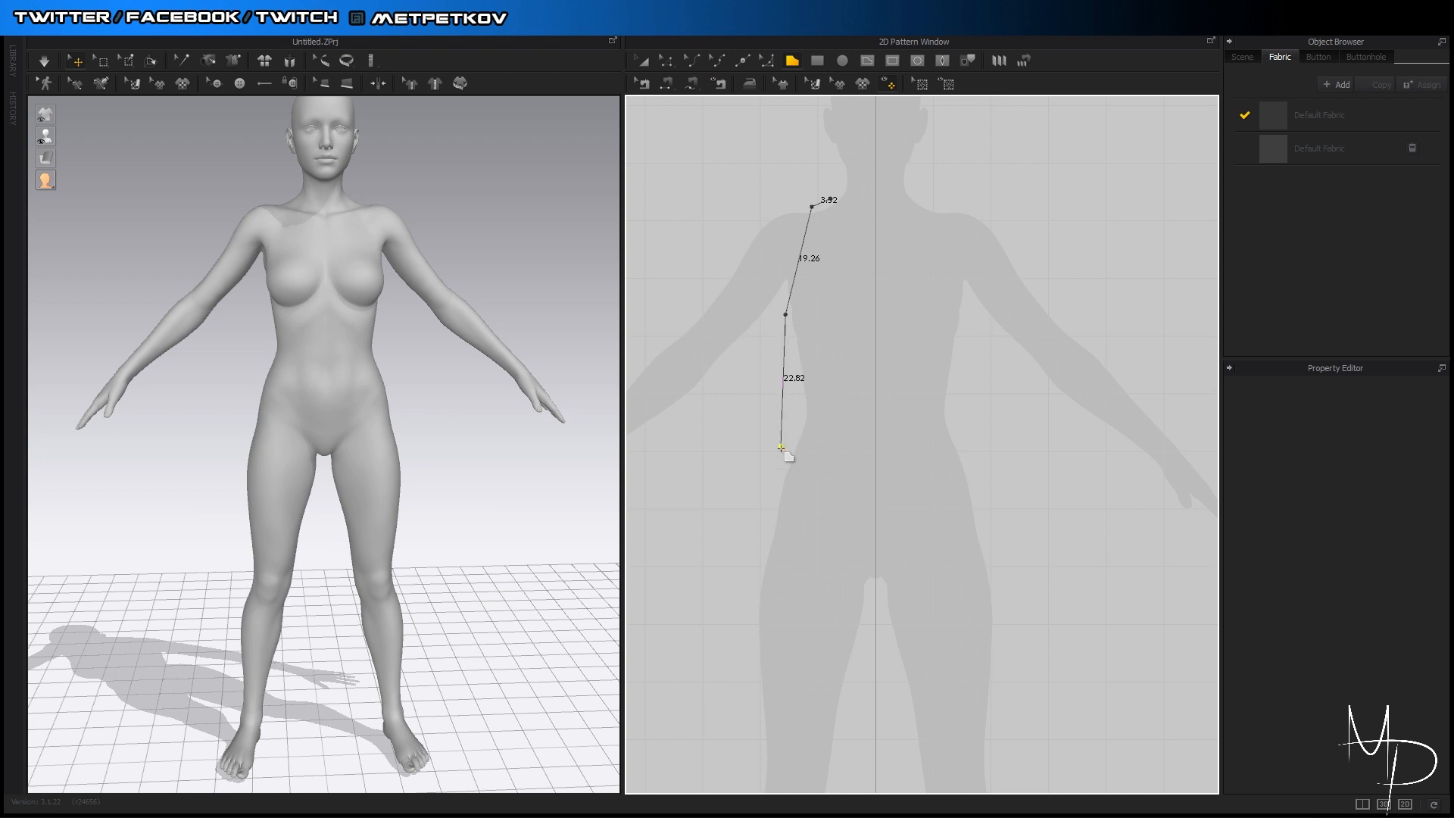
click(876, 272)
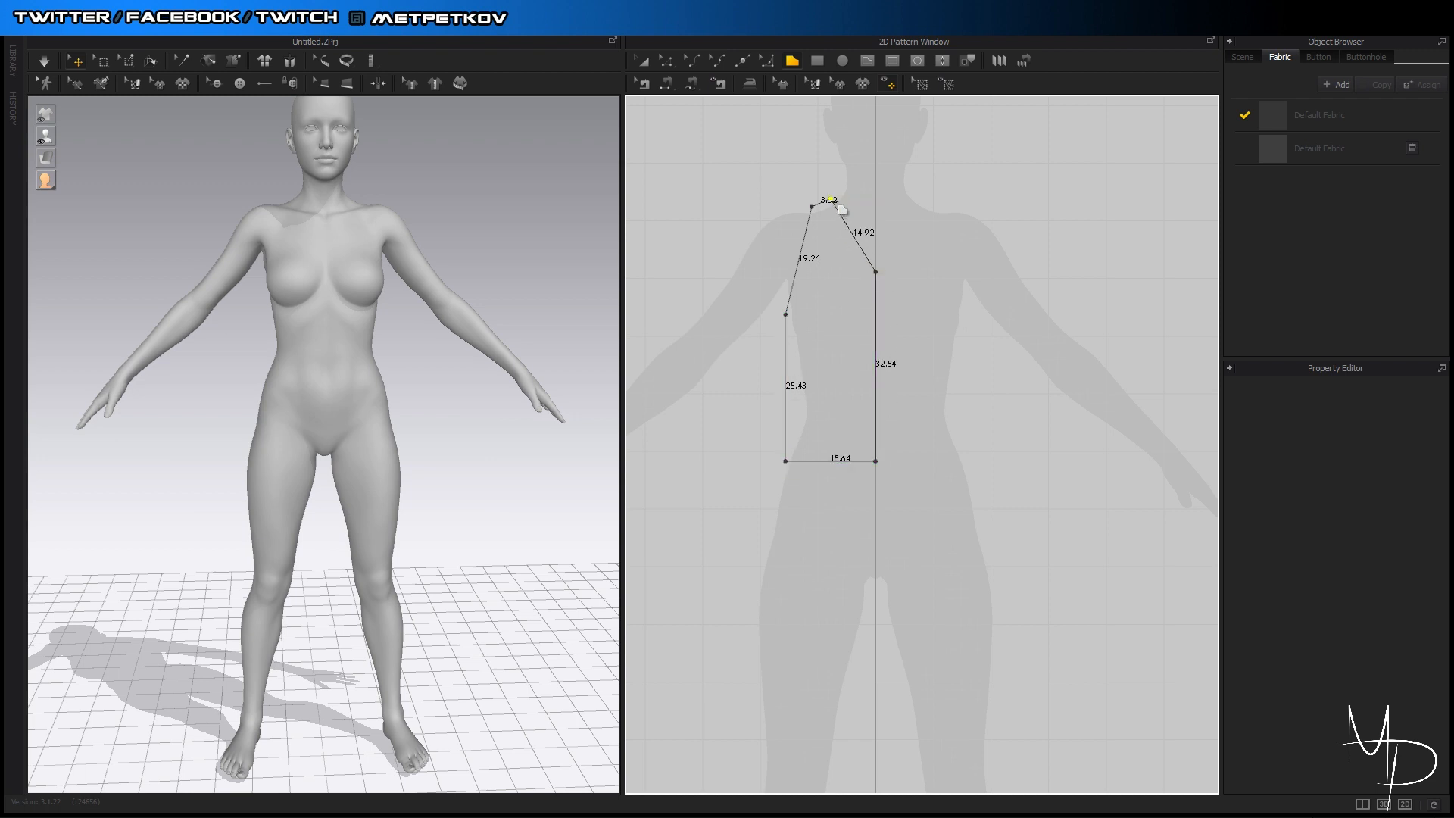
Curve the neckline and armhole edges of the half pattern inward and give the side edge a slight inward curve
click(691, 60)
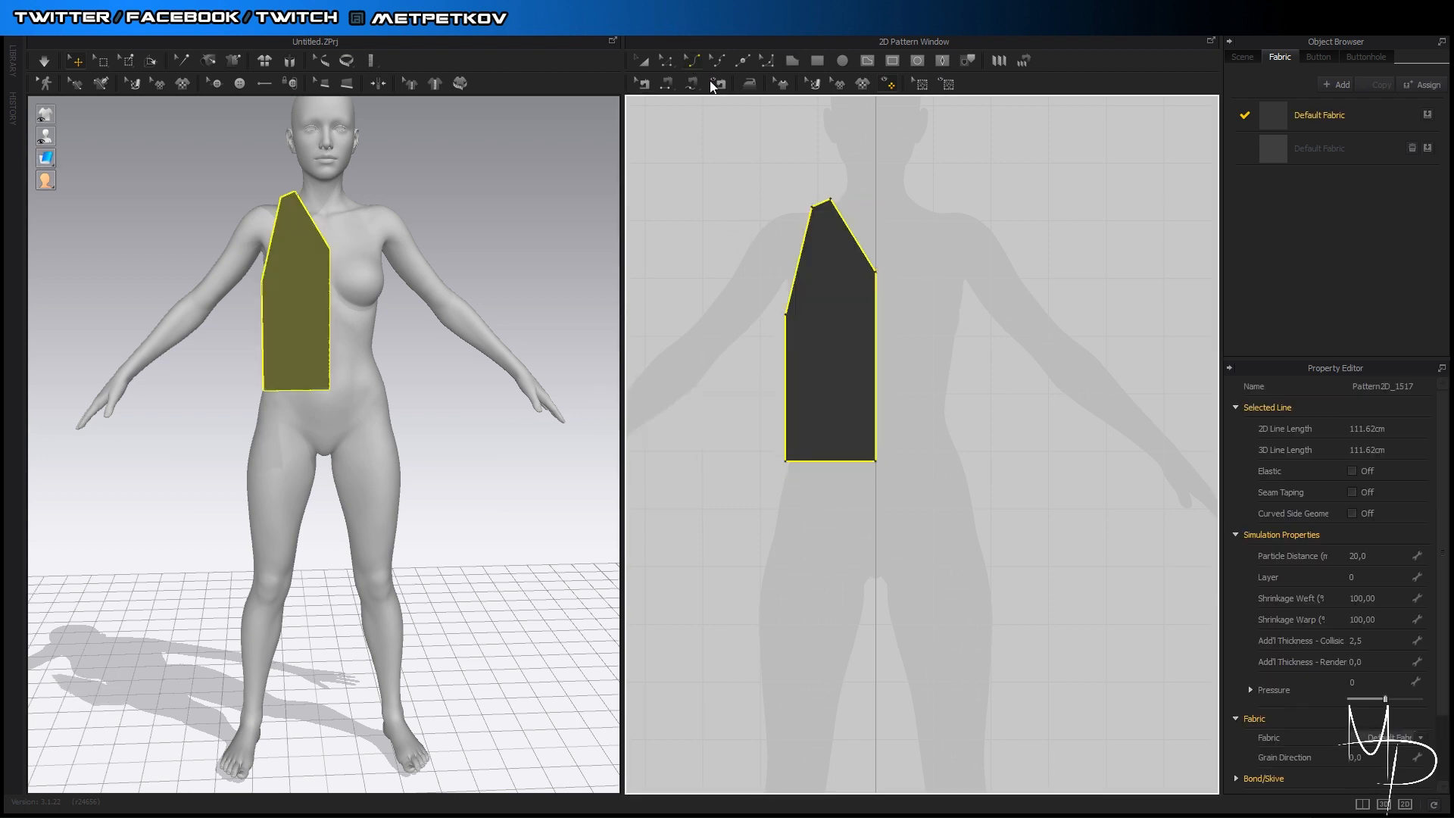
drag(854, 235, 816, 261)
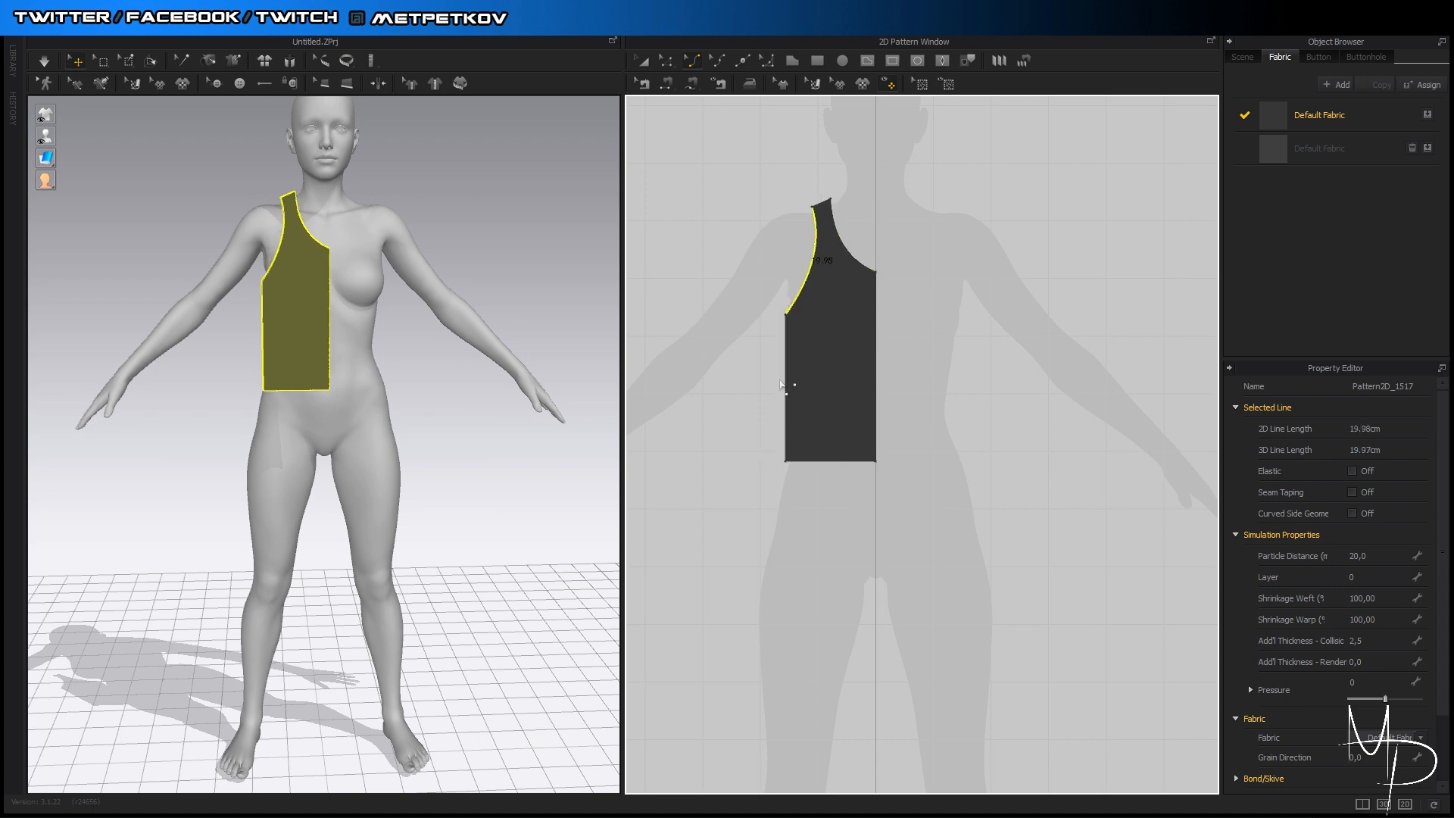
drag(786, 387, 792, 386)
click(703, 453)
right_drag(335, 353, 463, 425)
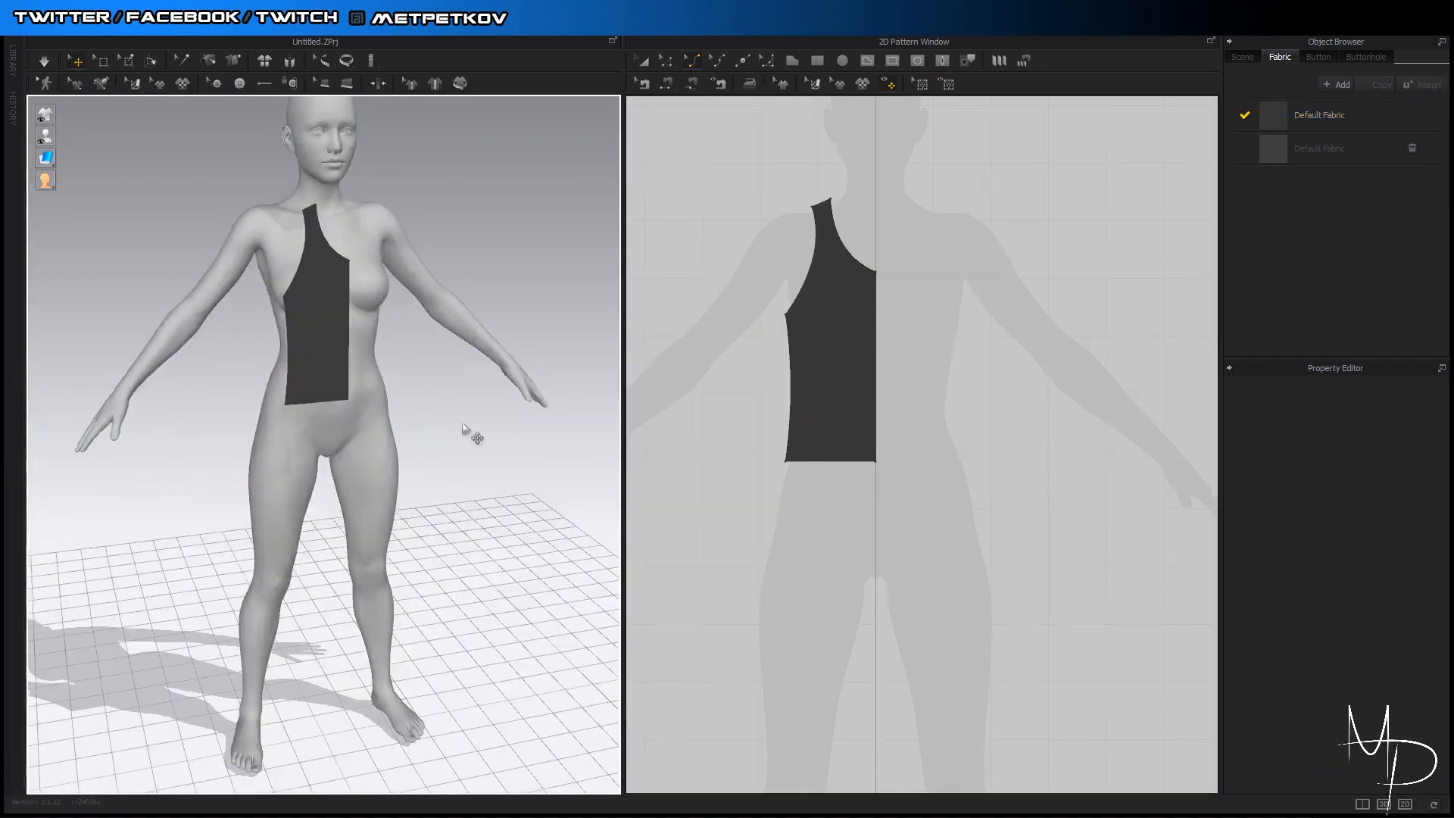
Shift the side edge outward for a hem about 18.1 cm wide and widen the shoulder at its outer point
click(788, 401)
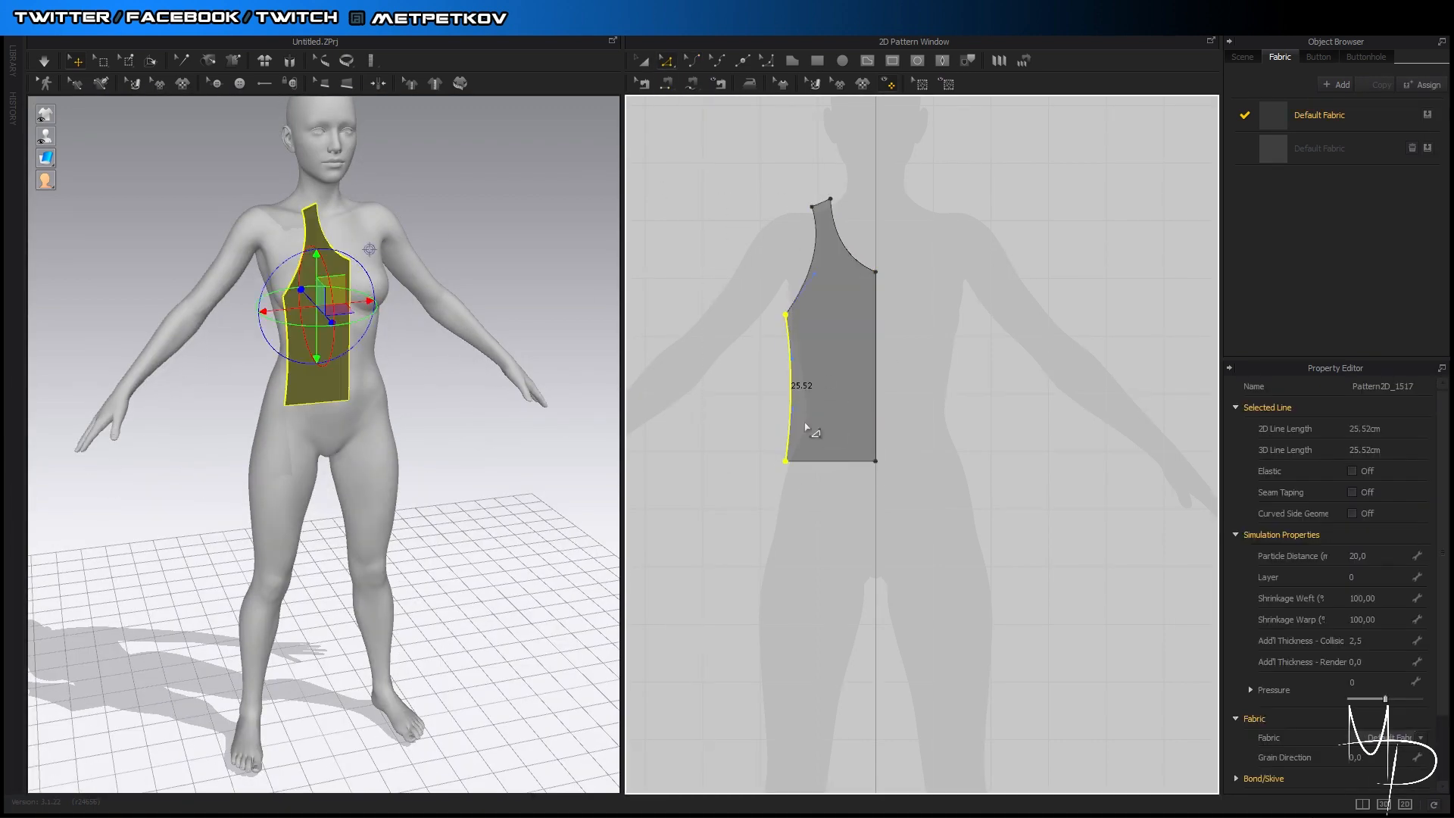
drag(790, 396, 776, 396)
click(791, 203)
drag(812, 207, 826, 221)
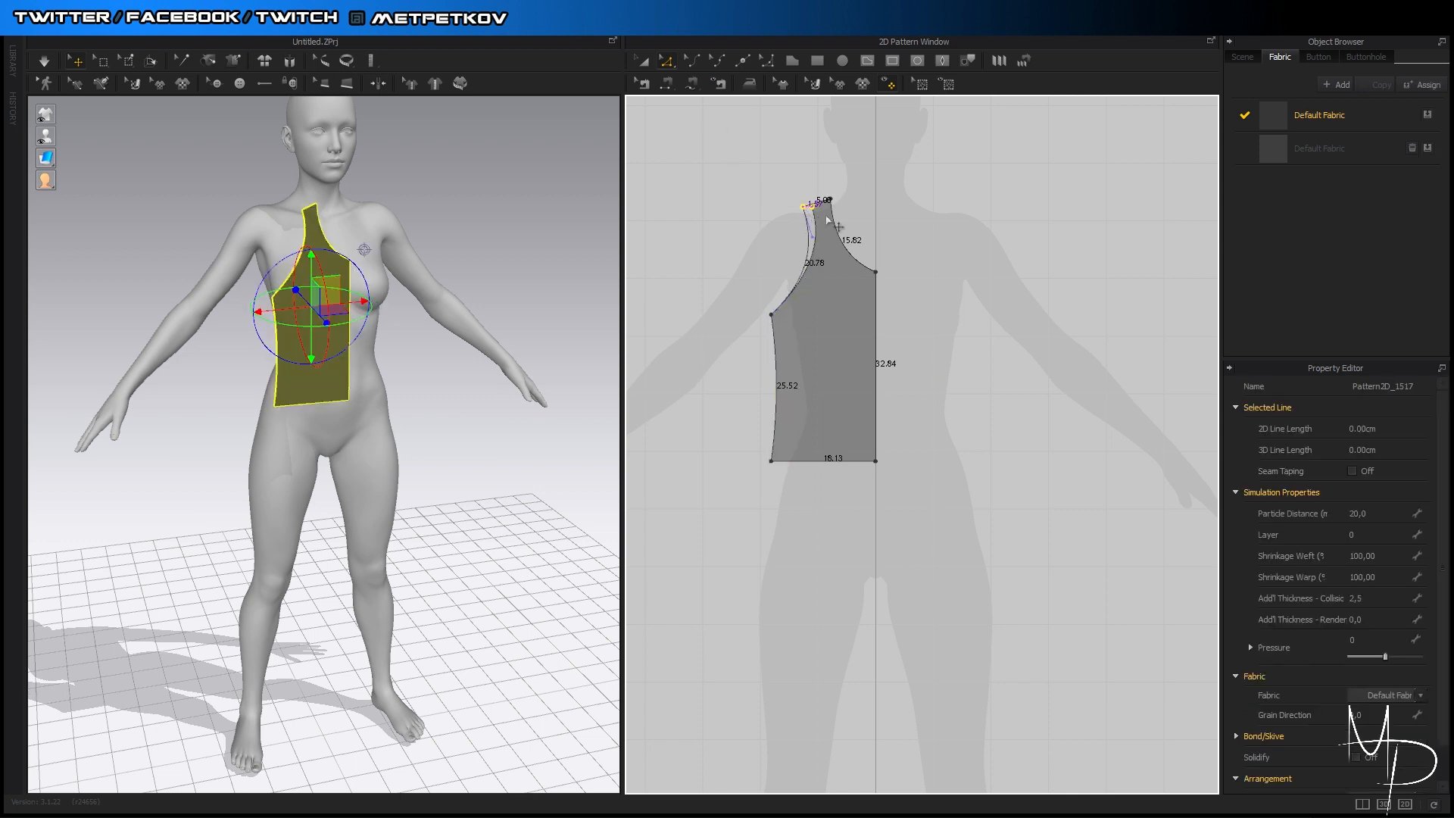
Unfold the half pattern across its centre edge into a full tank top front
right_click(878, 327)
click(904, 430)
click(1072, 523)
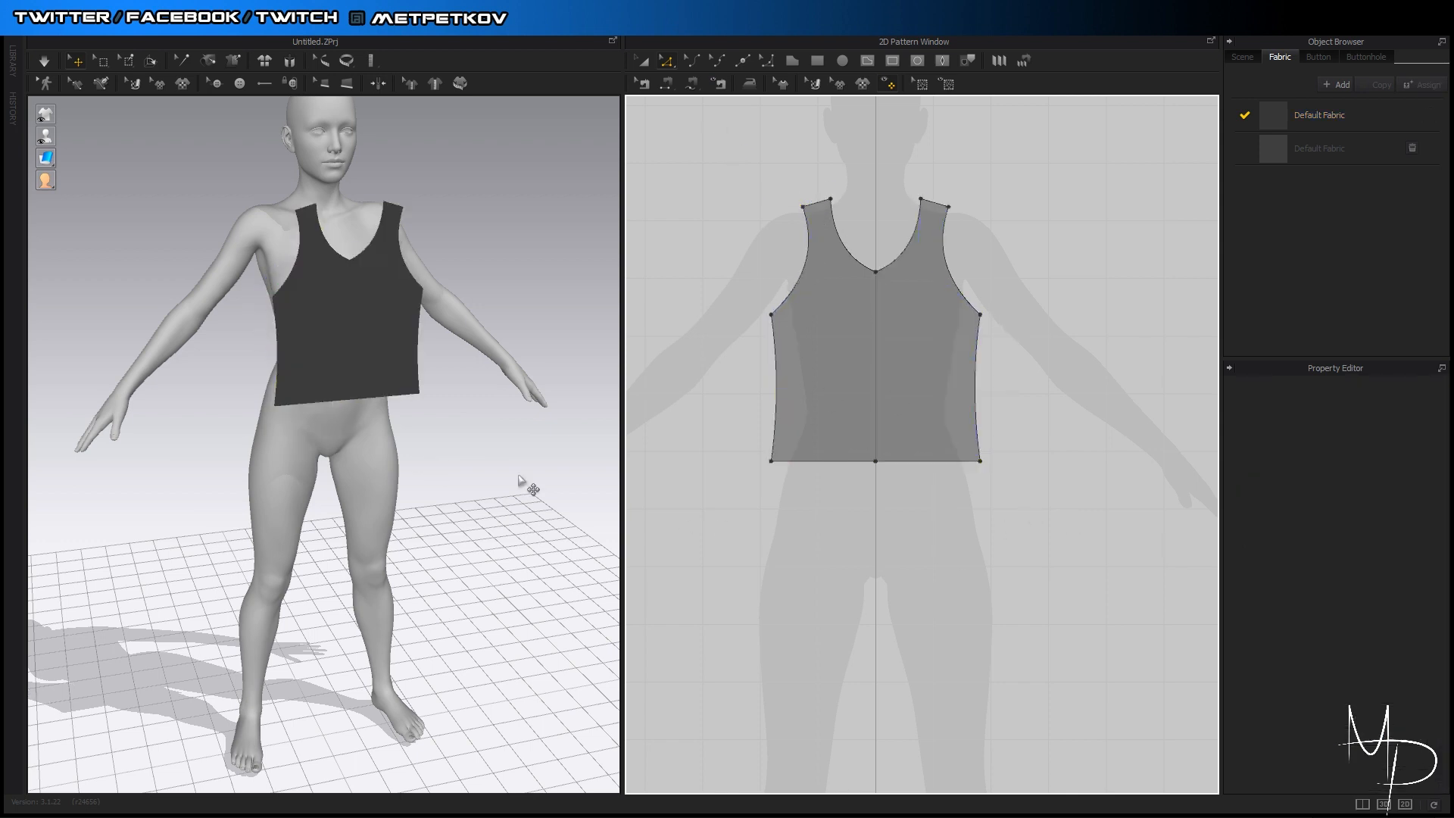
Copy the front panel and paste the duplicate beside it in line with the original
click(641, 61)
click(887, 324)
key(ctrl+c)
key(ctrl+v)
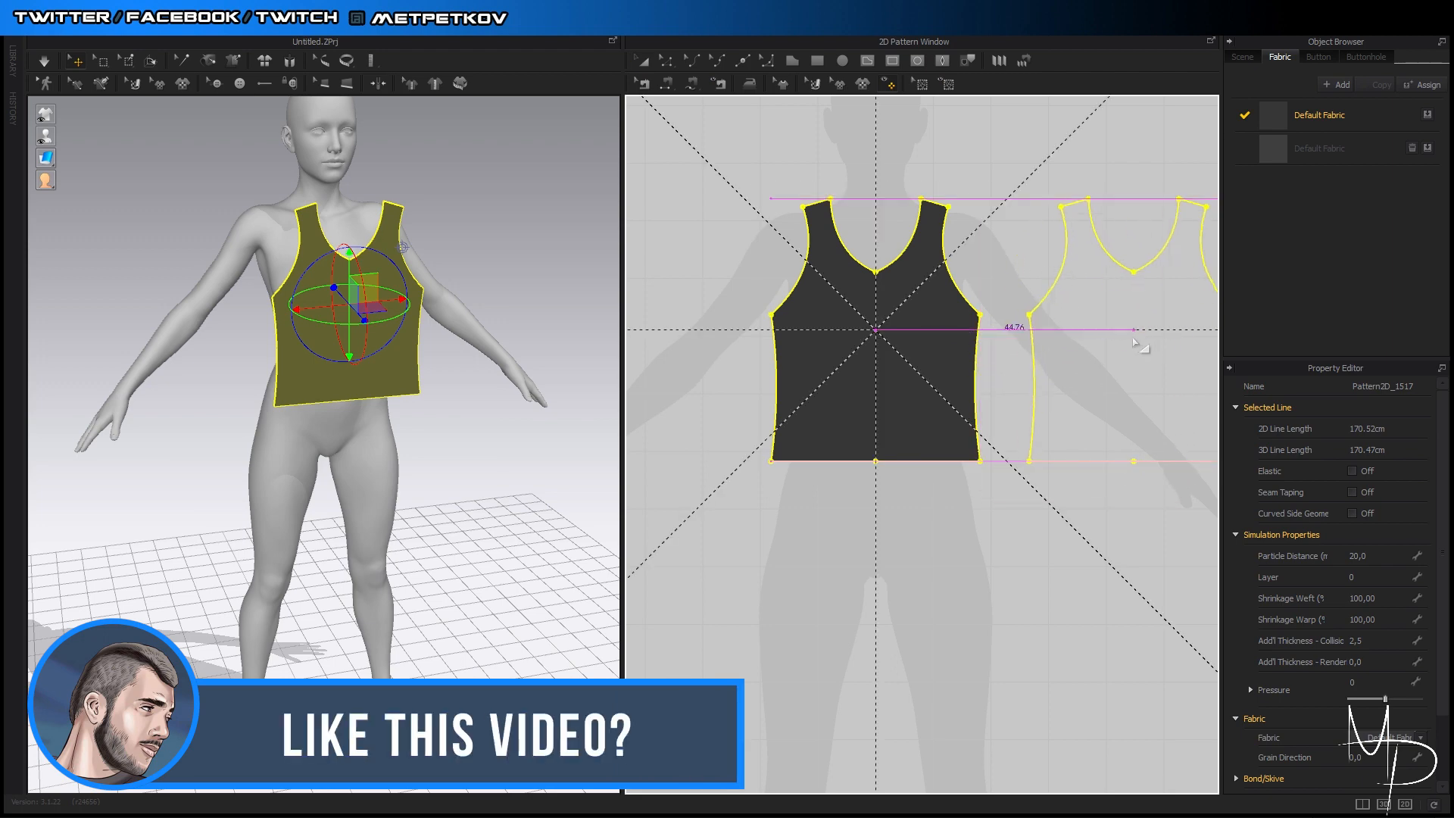
click(1128, 343)
Move the duplicated panel in 3D behind the avatar and centre it on the back
scroll(457, 483, up, 3)
scroll(464, 492, down, 5)
right_drag(468, 497, 194, 433)
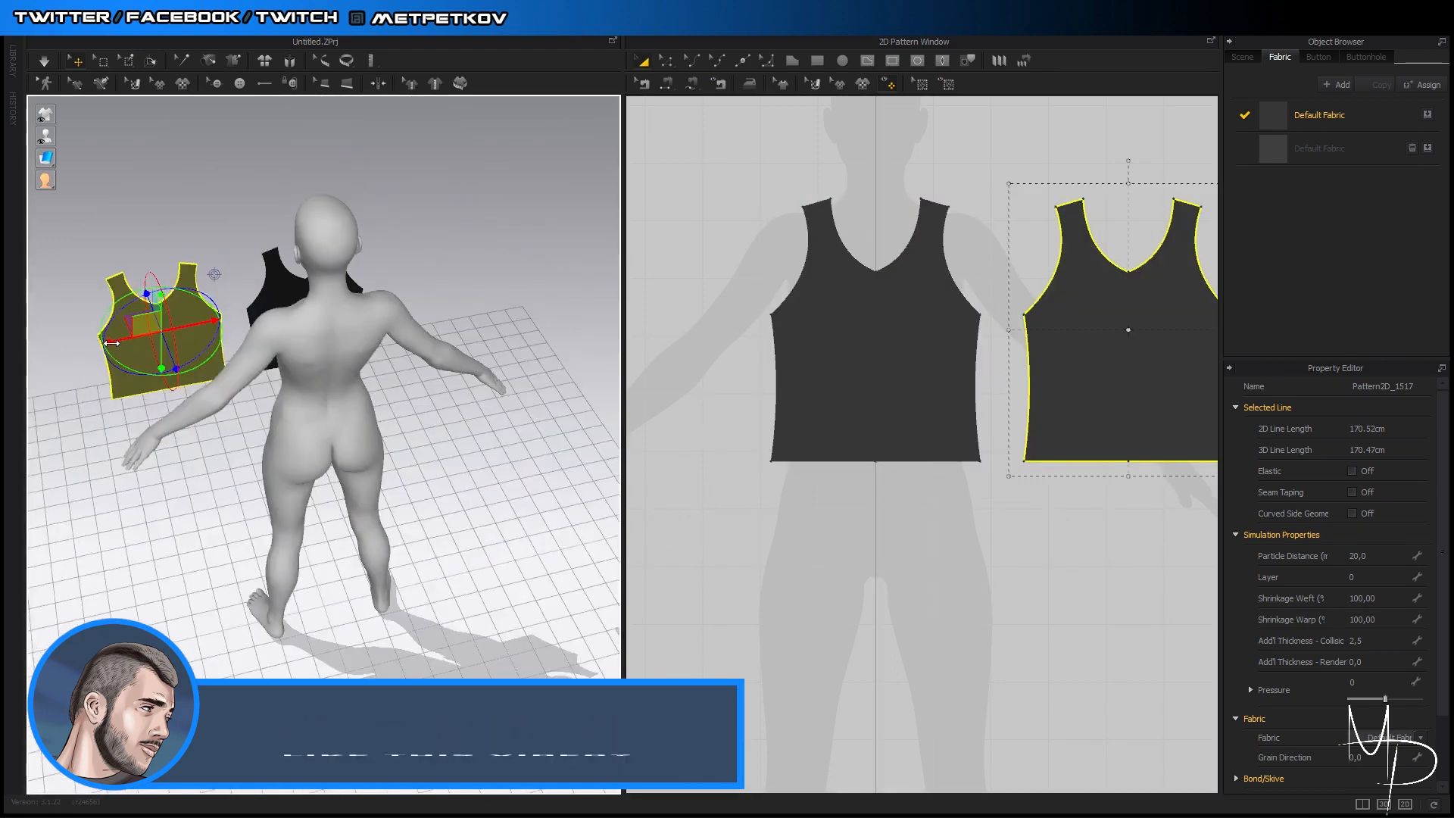
drag(111, 343, 365, 423)
right_drag(415, 389, 380, 364)
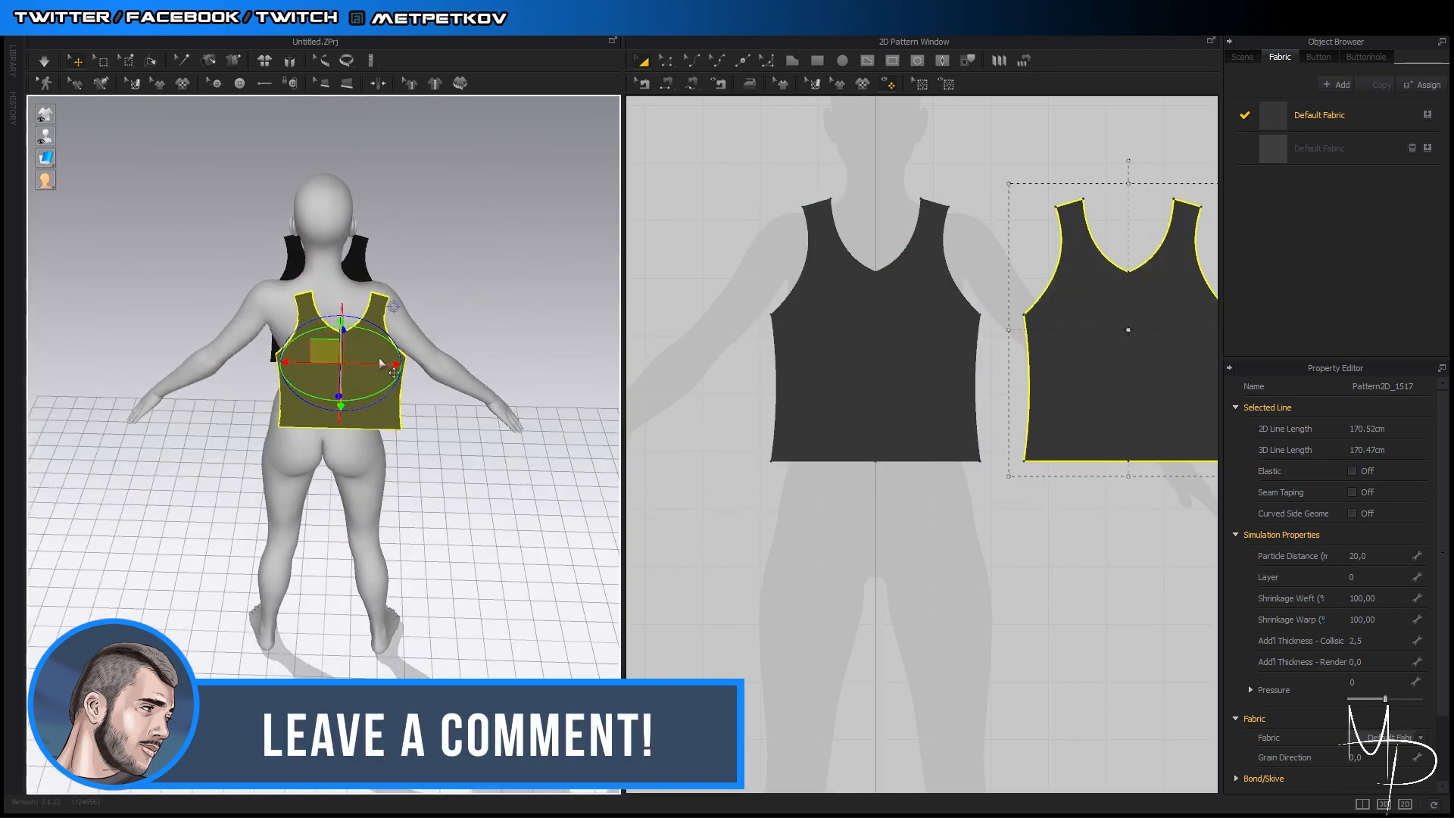
drag(380, 364, 361, 364)
Move the front panel closer to the avatar's chest in 3D
key(2)
right_drag(338, 313, 524, 403)
scroll(390, 359, up, 5)
click(390, 359)
middle_drag(524, 402, 532, 577)
scroll(533, 578, down, 3)
drag(476, 377, 437, 362)
drag(485, 413, 468, 413)
Move the back panel closer to the avatar's back in 3D and deselect it
right_drag(462, 586, 541, 625)
click(285, 465)
right_drag(494, 459, 421, 447)
drag(311, 461, 319, 460)
click(511, 577)
right_drag(511, 578, 482, 577)
Sew both side edges of the front panel to the matching side edges of the back panel
click(667, 83)
scroll(696, 287, up, 5)
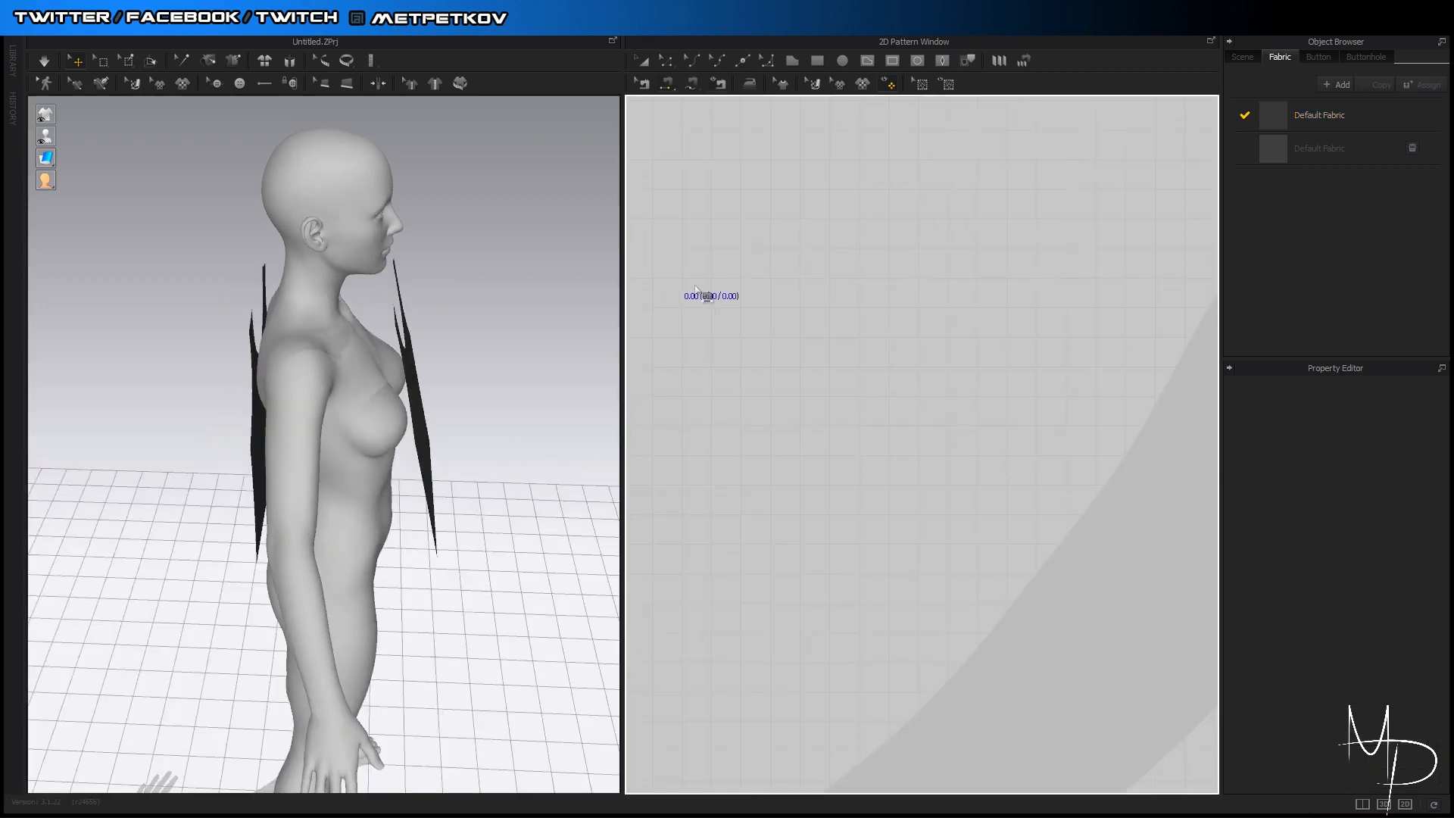
scroll(696, 287, down, 8)
scroll(723, 561, down, 2)
scroll(723, 561, up, 1)
click(687, 436)
click(1091, 439)
click(869, 436)
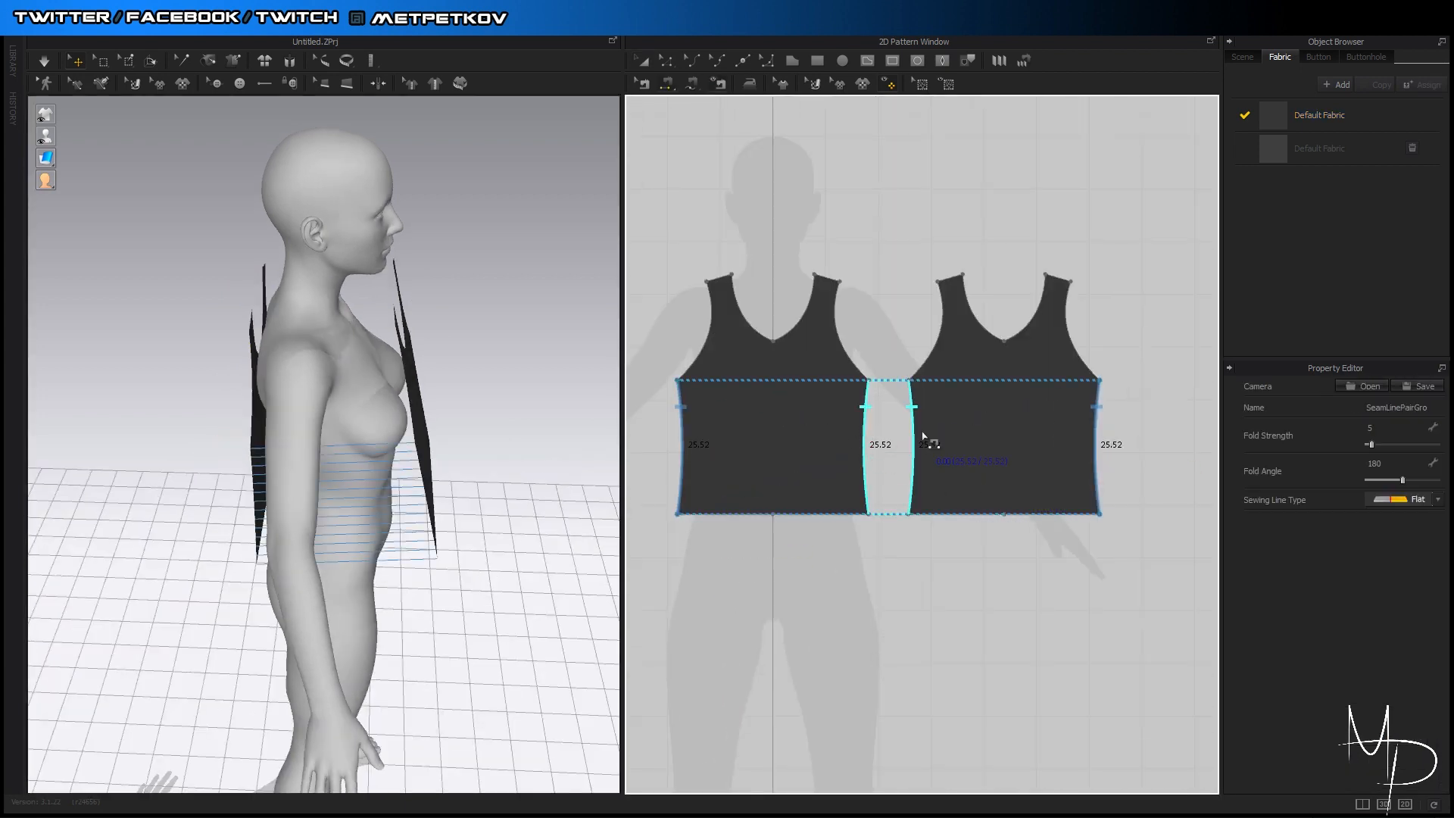
click(911, 439)
Sew both shoulder edges of the front panel to the matching shoulder edges of the back panel
click(719, 279)
click(1060, 279)
click(825, 277)
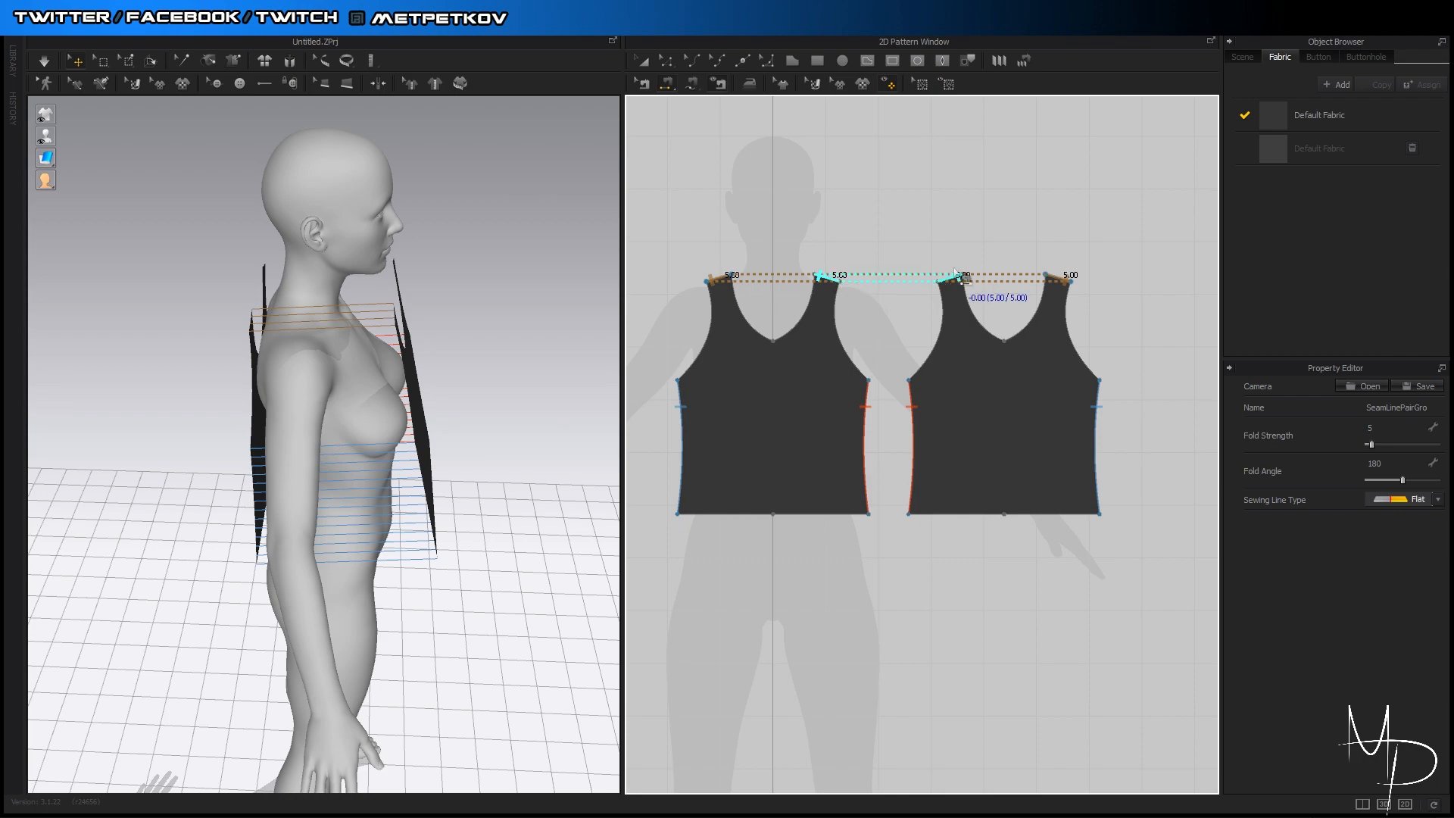
click(958, 277)
Simulate the sewn garment on the avatar and pull its front hem down into place
key(2)
key(space)
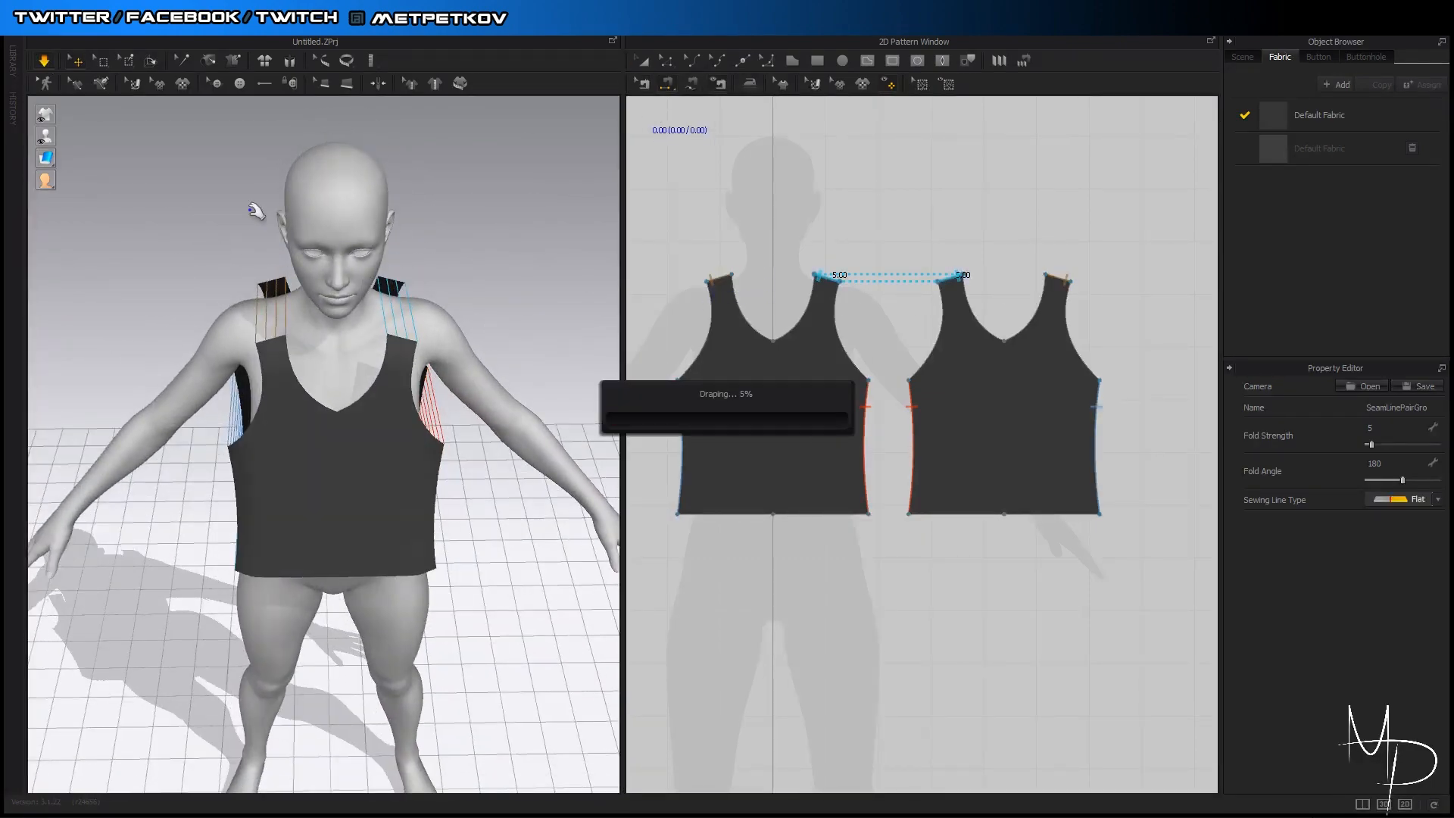
right_drag(256, 210, 341, 348)
drag(360, 481, 318, 613)
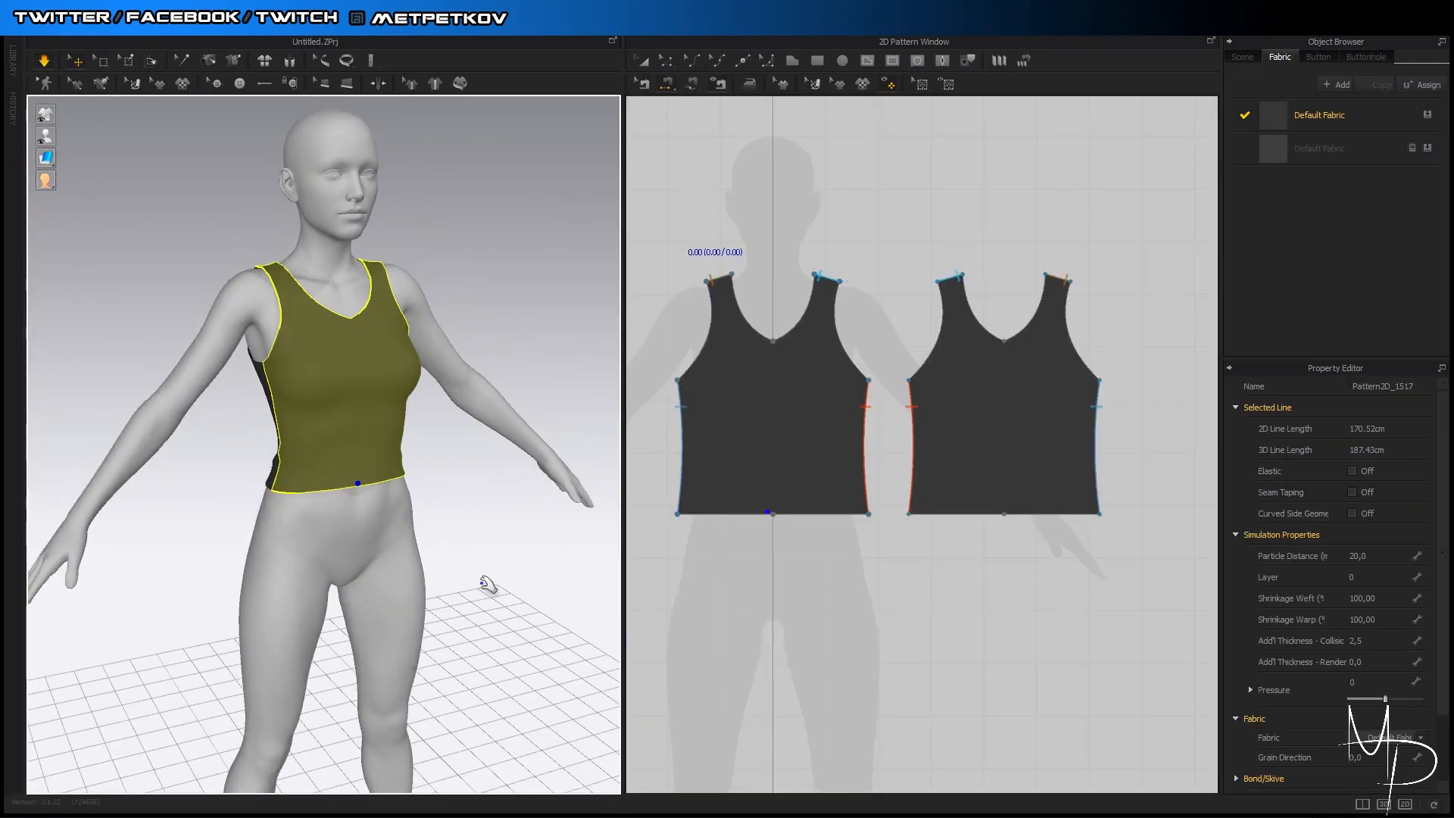
right_drag(487, 587, 193, 587)
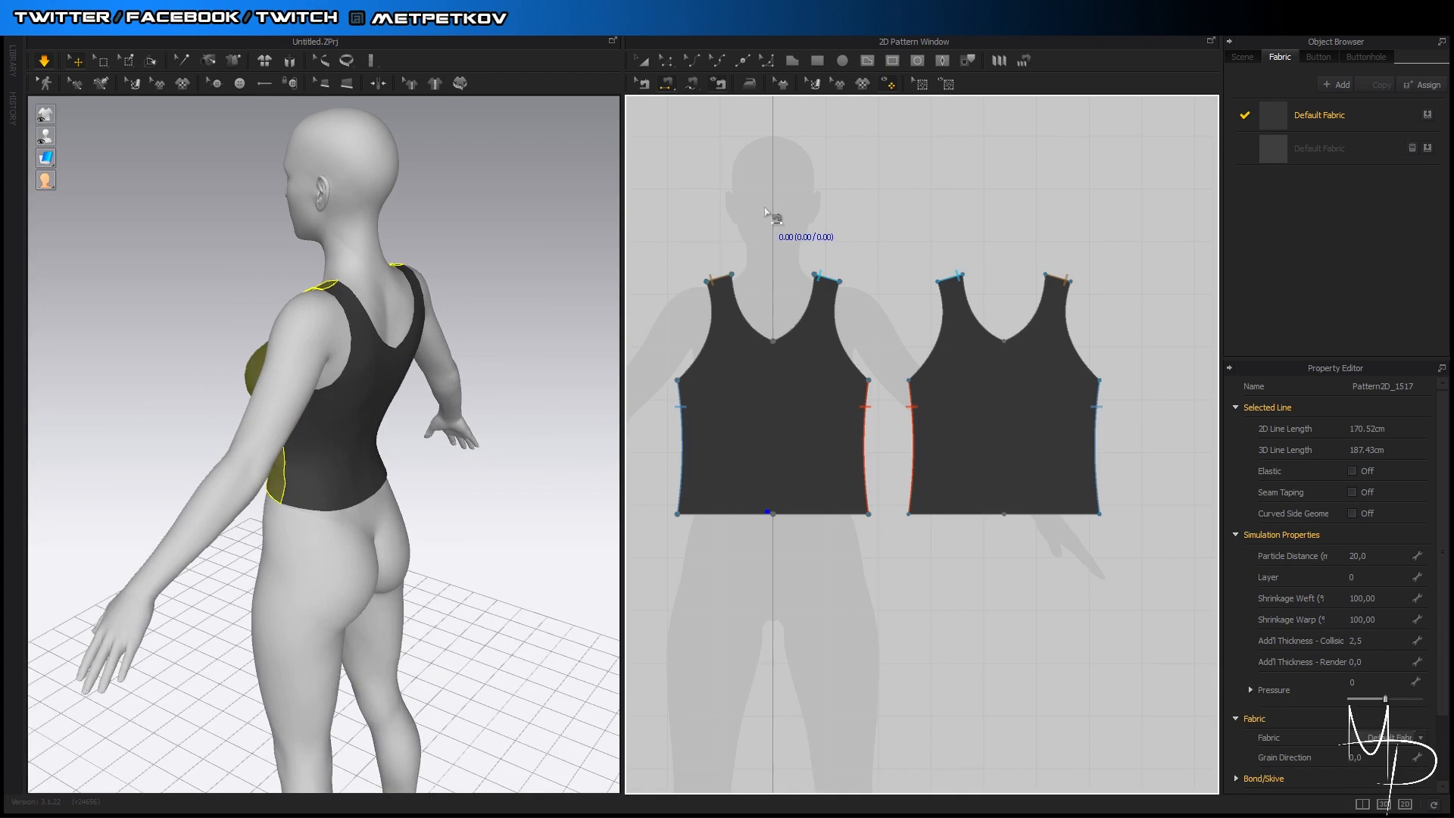
Convert the centre neckline corner points of the back and front panels so each neckline becomes one continuous curve
click(664, 69)
right_click(1003, 340)
click(1028, 375)
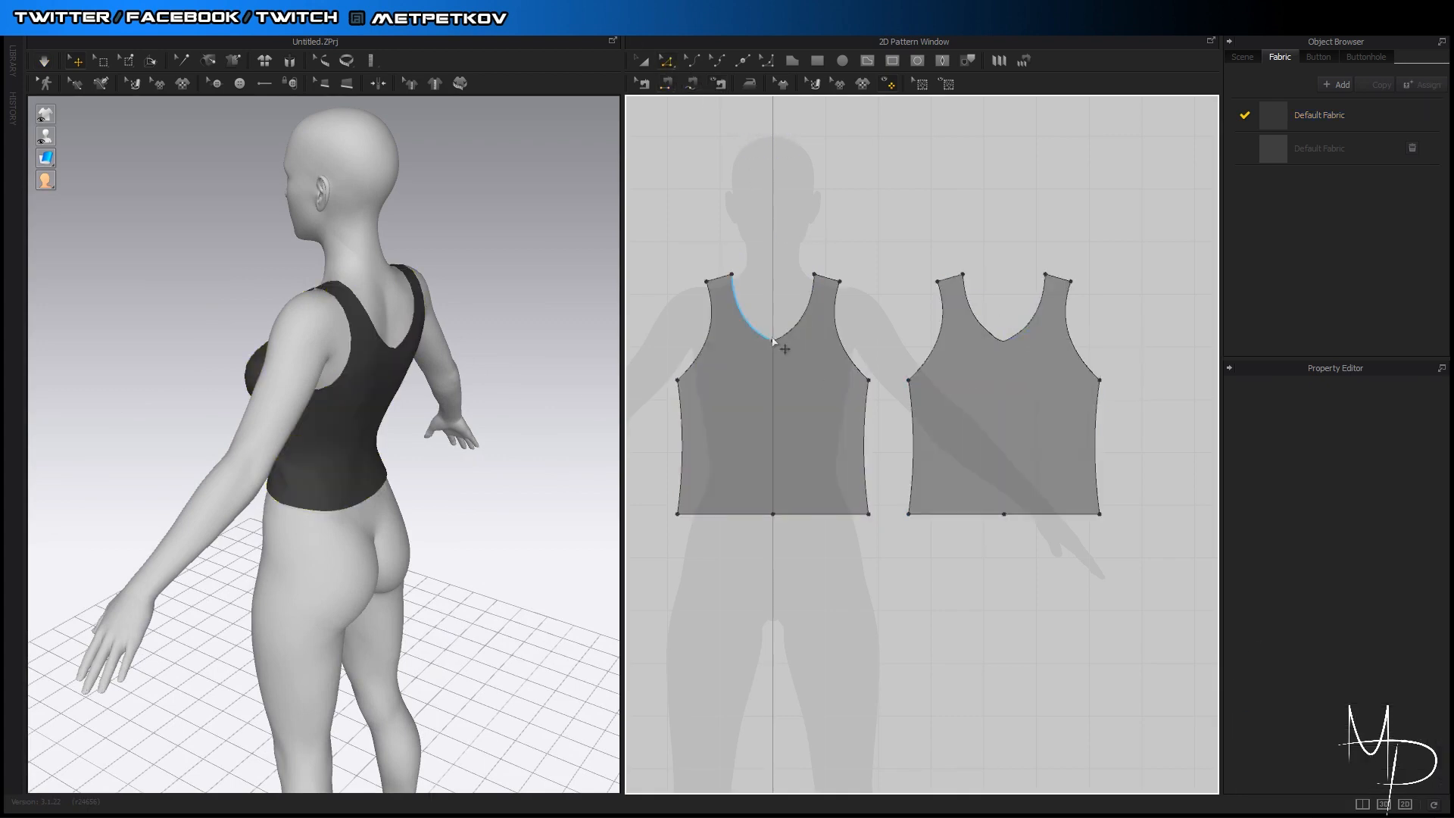
right_click(773, 341)
click(798, 378)
Raise the back panel's neckline into a shallow rounded curve with the curvature editing tool and deselect it
click(1009, 341)
key(c)
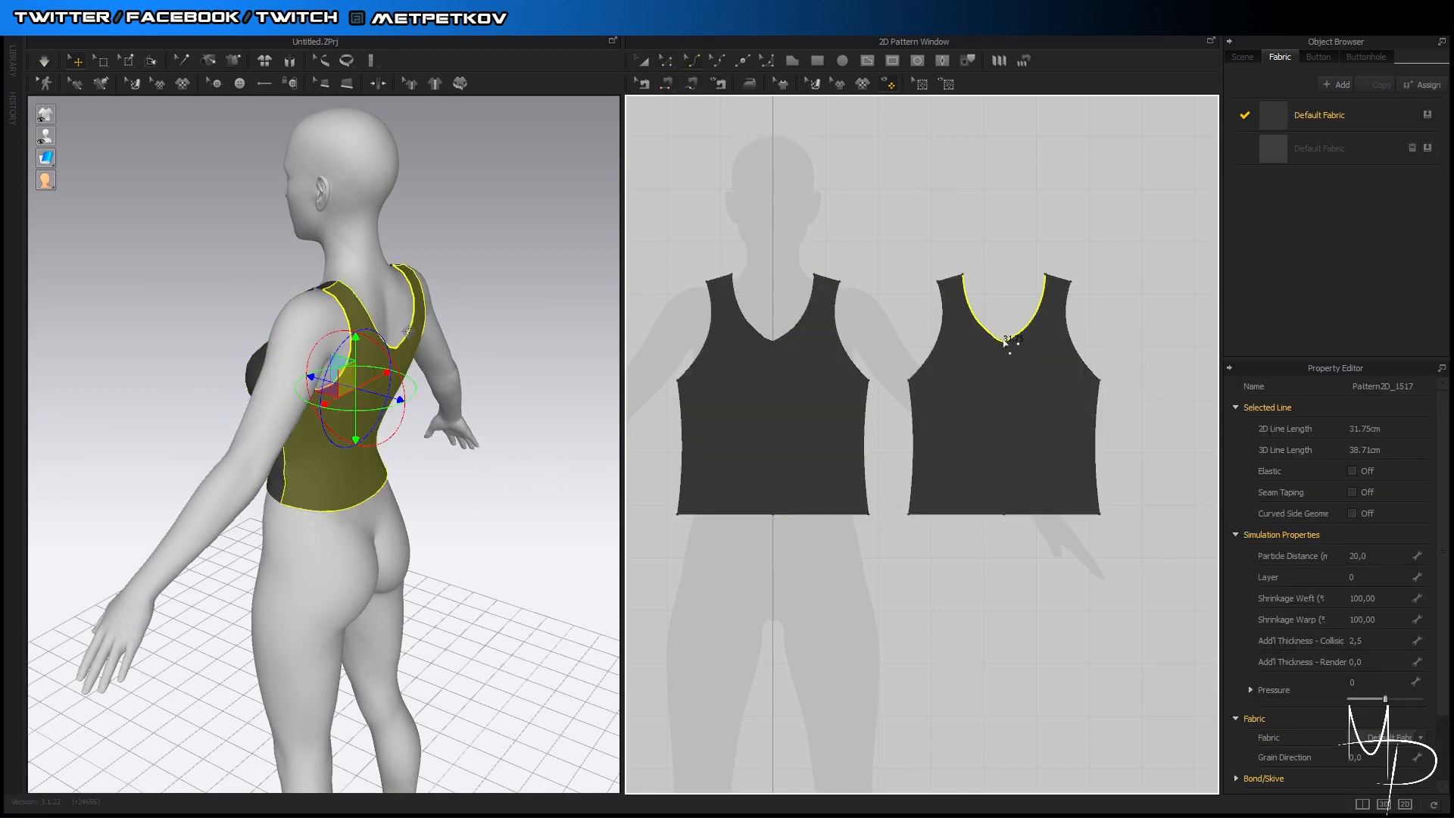
drag(1006, 342, 1005, 300)
click(507, 336)
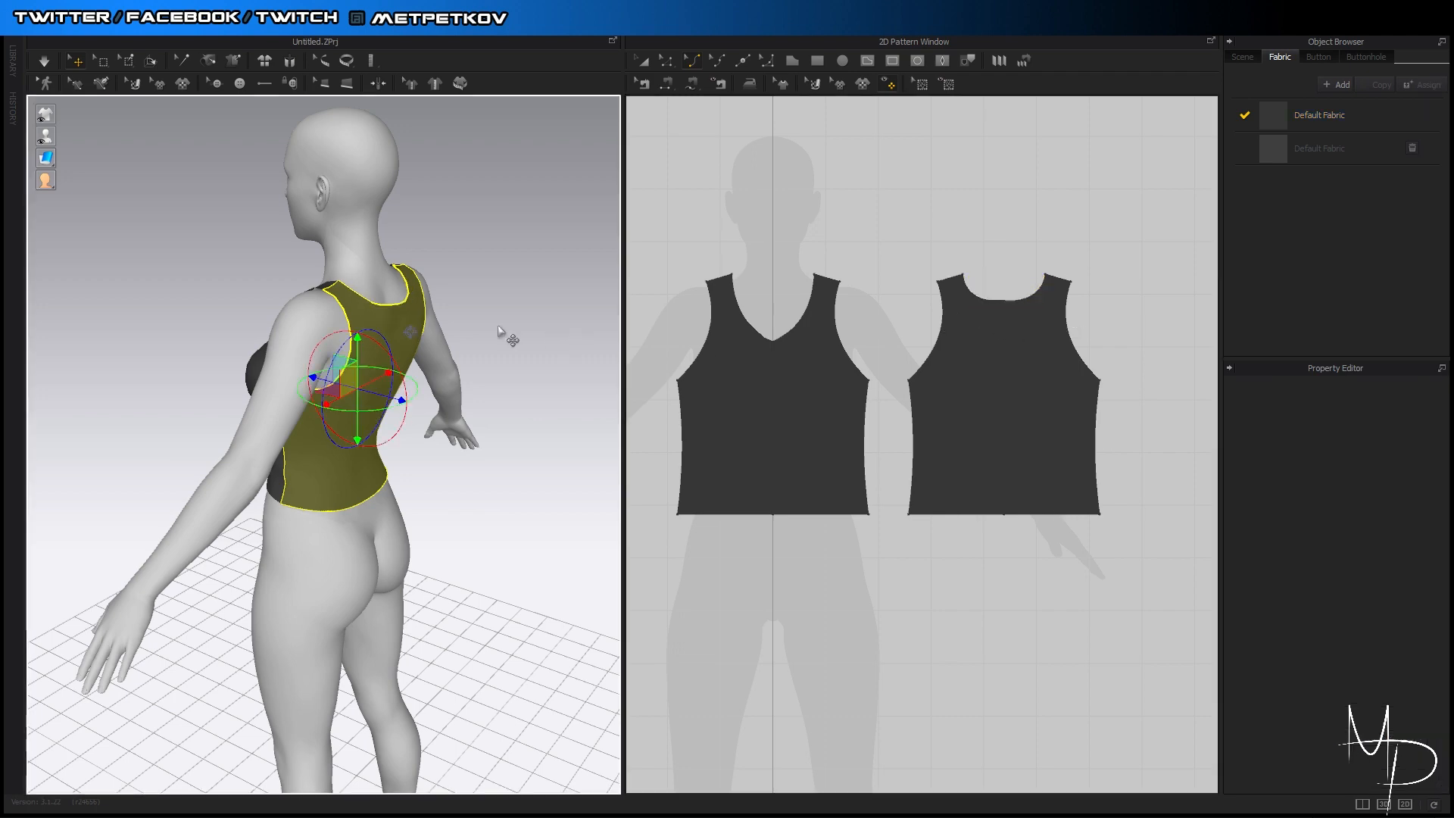
Simulate the garment with its reshaped back neckline and pull the front hem downward
click(44, 60)
right_drag(459, 501, 315, 471)
drag(313, 470, 292, 597)
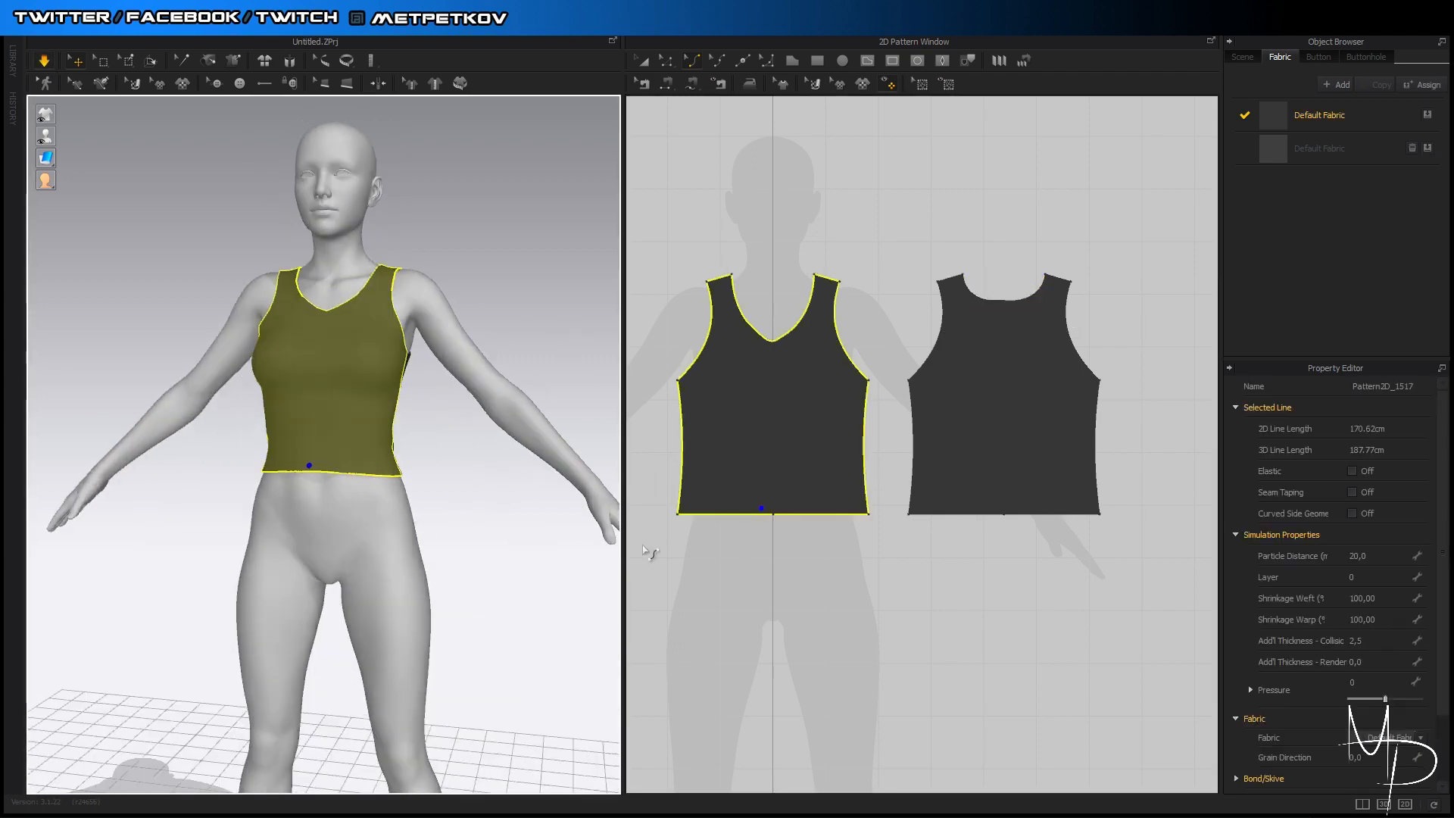
click(648, 554)
Stop the simulation and delete the centre points on the bottom edges of the front and back panels
click(773, 516)
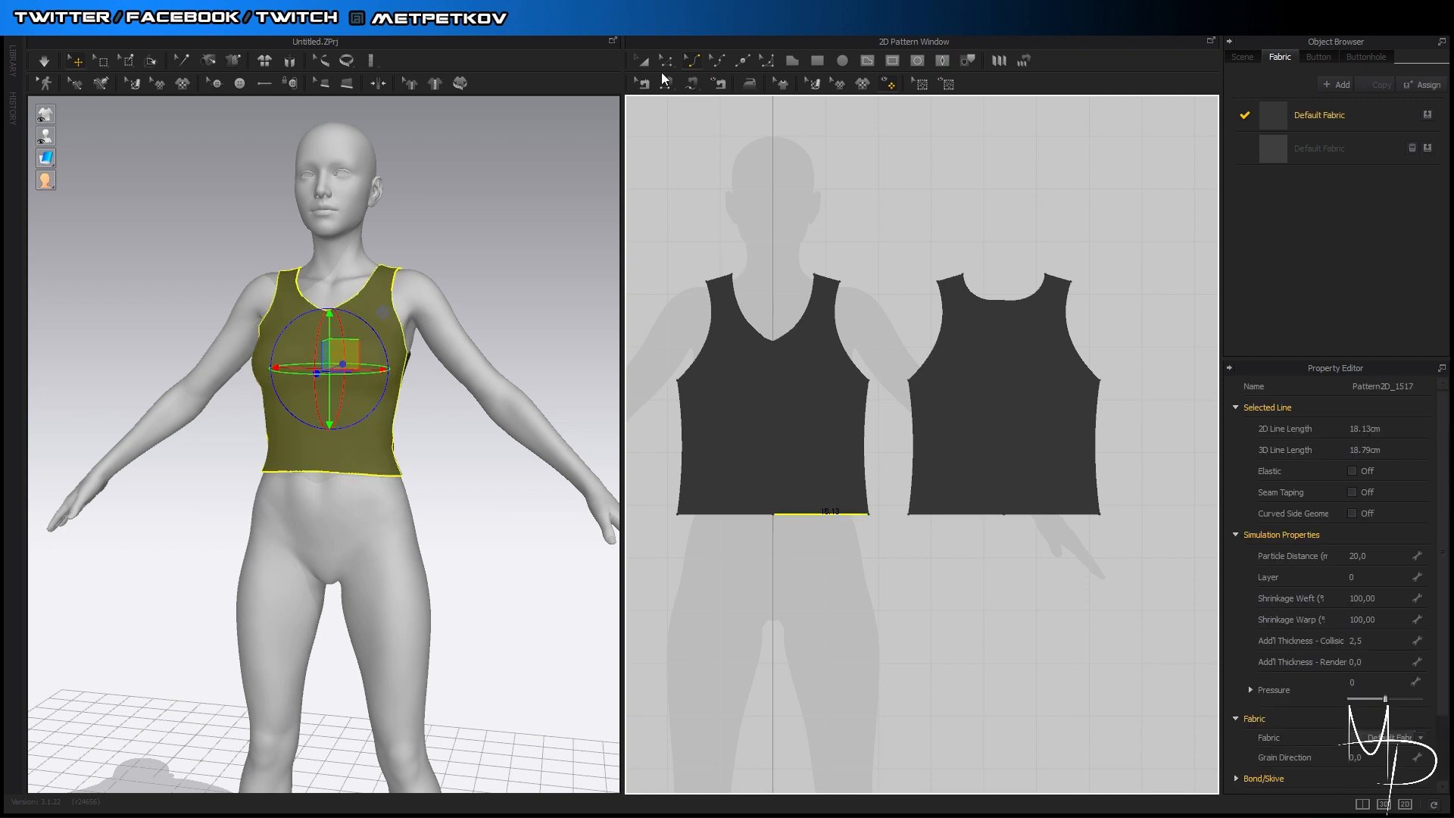
key(space)
key(Delete)
click(1004, 515)
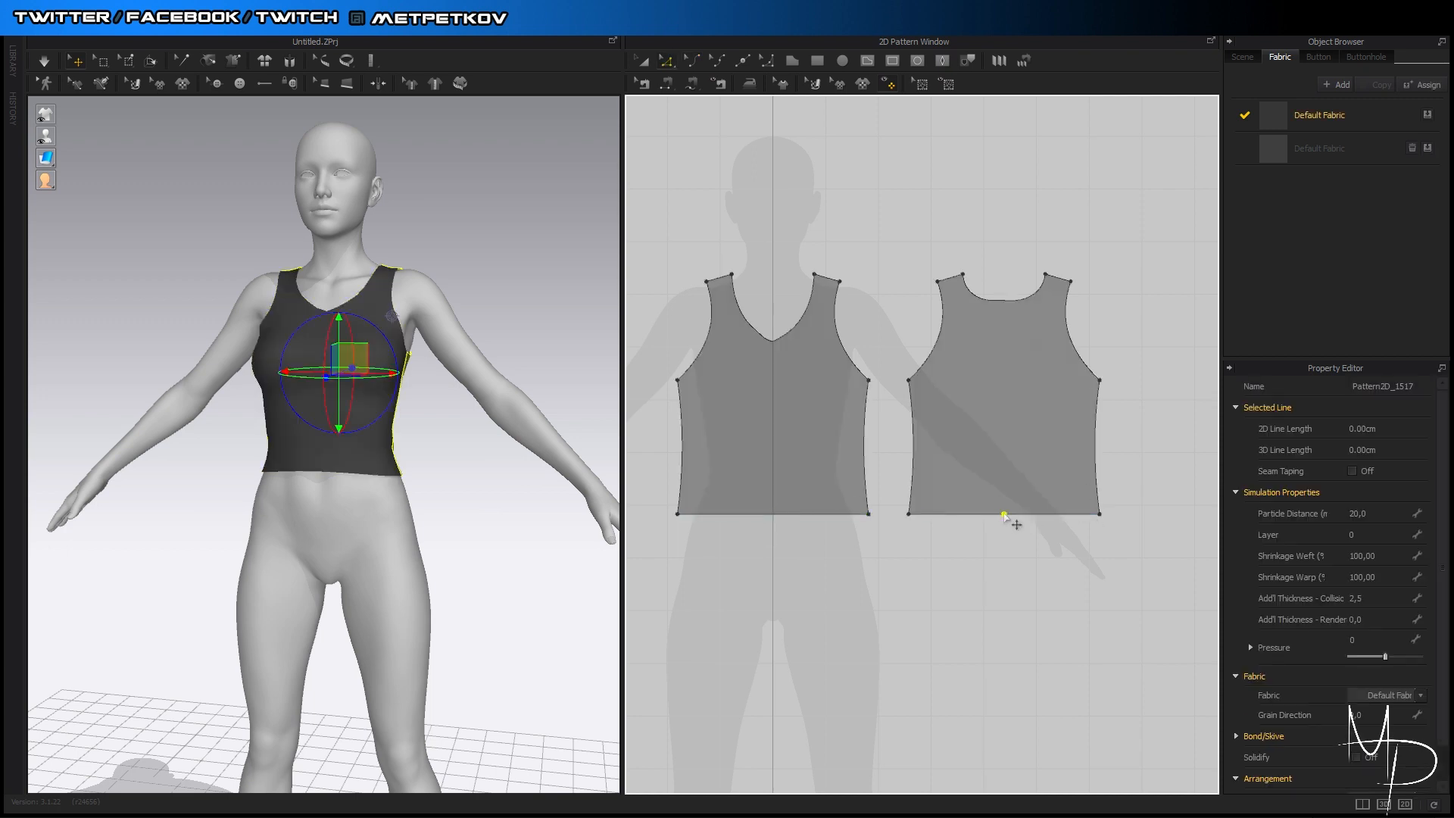
key(Delete)
Select the bottom edges of both panels and lengthen the panels downward by about 5.2 cm
click(1043, 514)
shift+drag(815, 515, 819, 542)
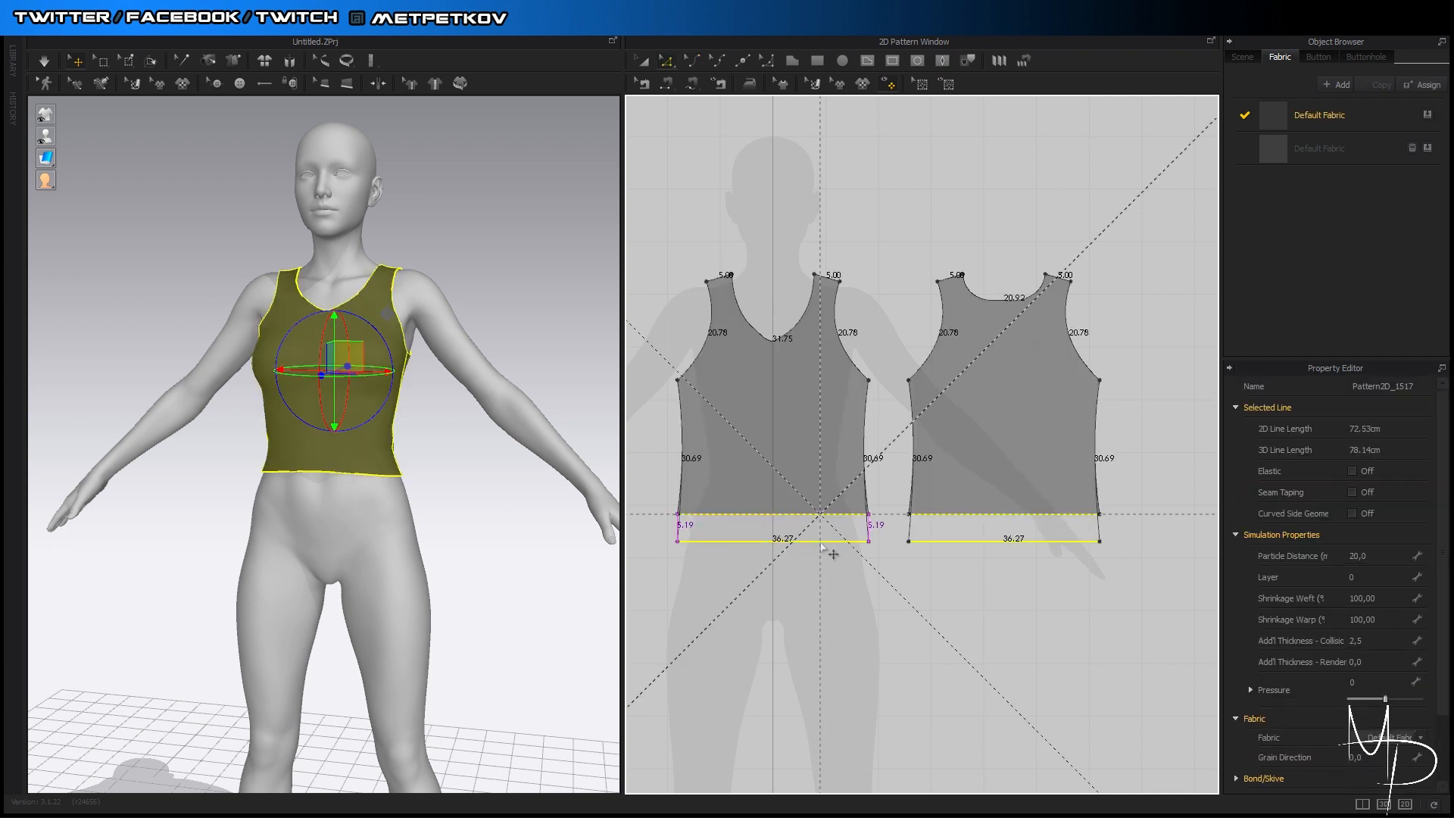
Simulate the lengthened tank top and pull its hem down around the avatar's hips
key(space)
drag(376, 490, 410, 542)
click(409, 543)
right_drag(409, 543, 259, 547)
drag(259, 481, 94, 764)
click(476, 590)
right_drag(480, 592, 671, 636)
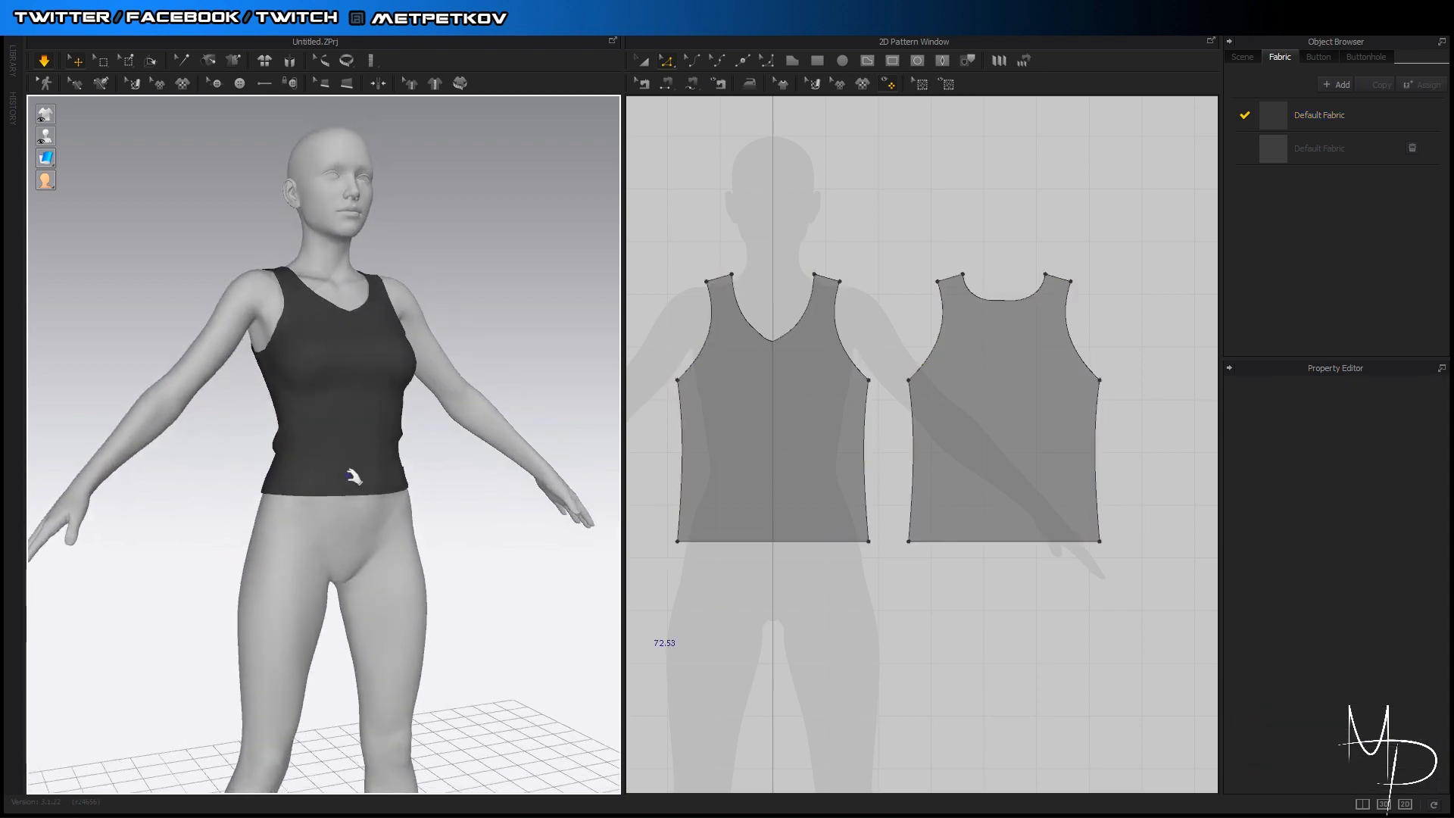
drag(352, 474, 390, 657)
right_drag(446, 666, 598, 683)
drag(373, 506, 538, 665)
right_drag(537, 664, 390, 651)
click(1211, 412)
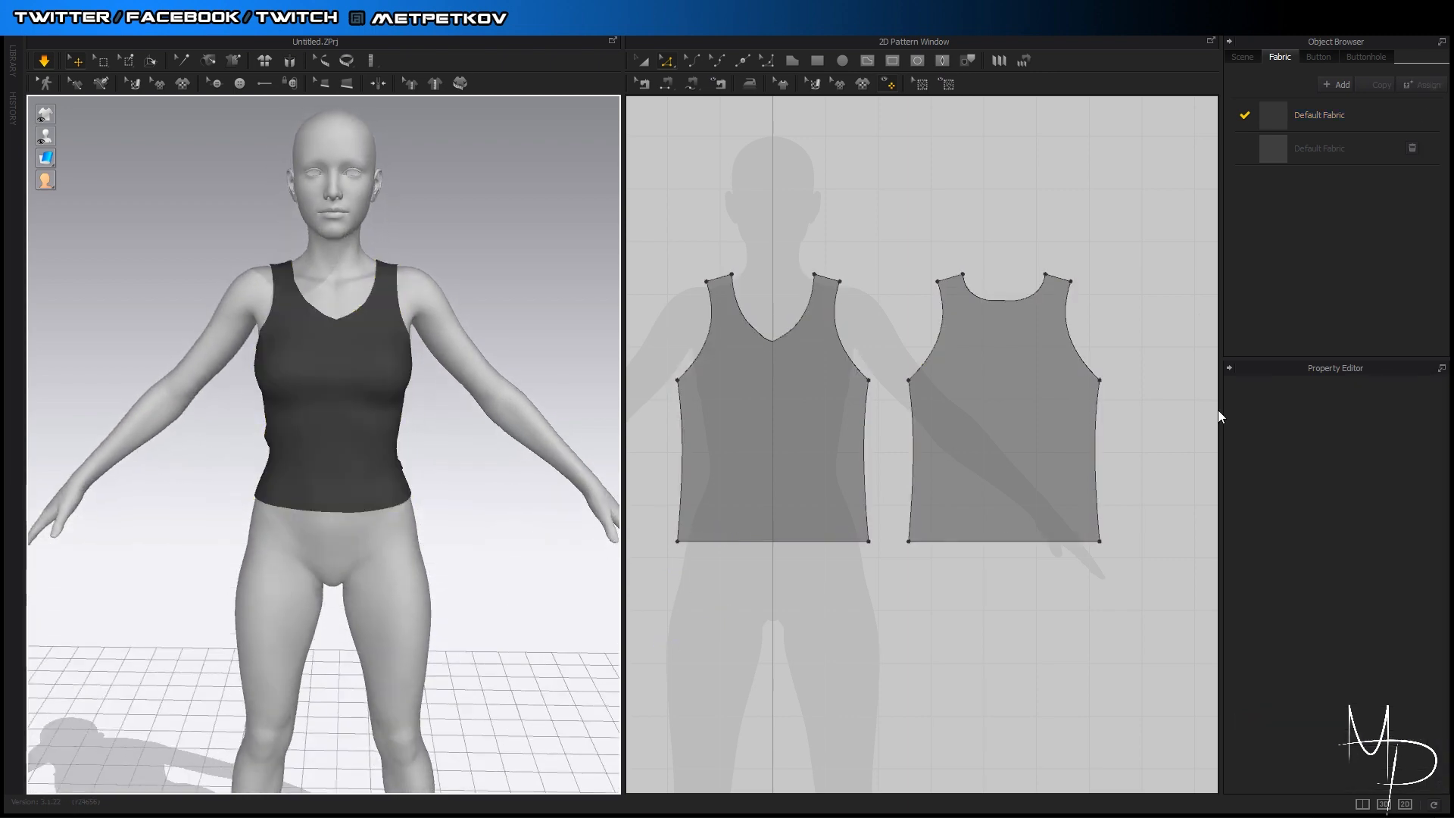
scroll(973, 571, down, 1)
key(2)
scroll(505, 600, down, 1)
scroll(504, 600, down, 3)
right_drag(533, 610, 657, 634)
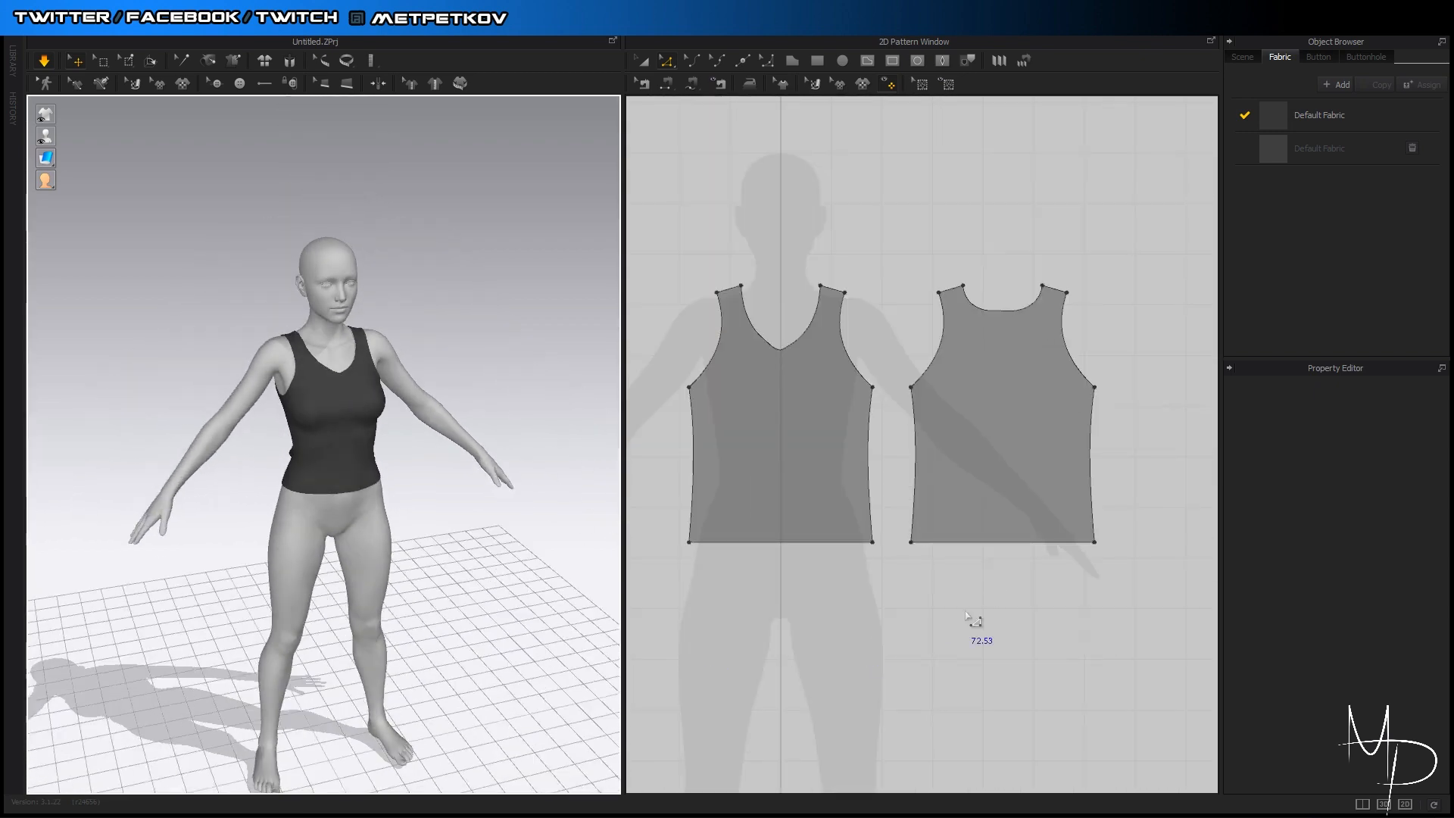
mouse_move(447, 551)
right_down()
mouse_move(510, 568)
mouse_move(464, 569)
right_up()
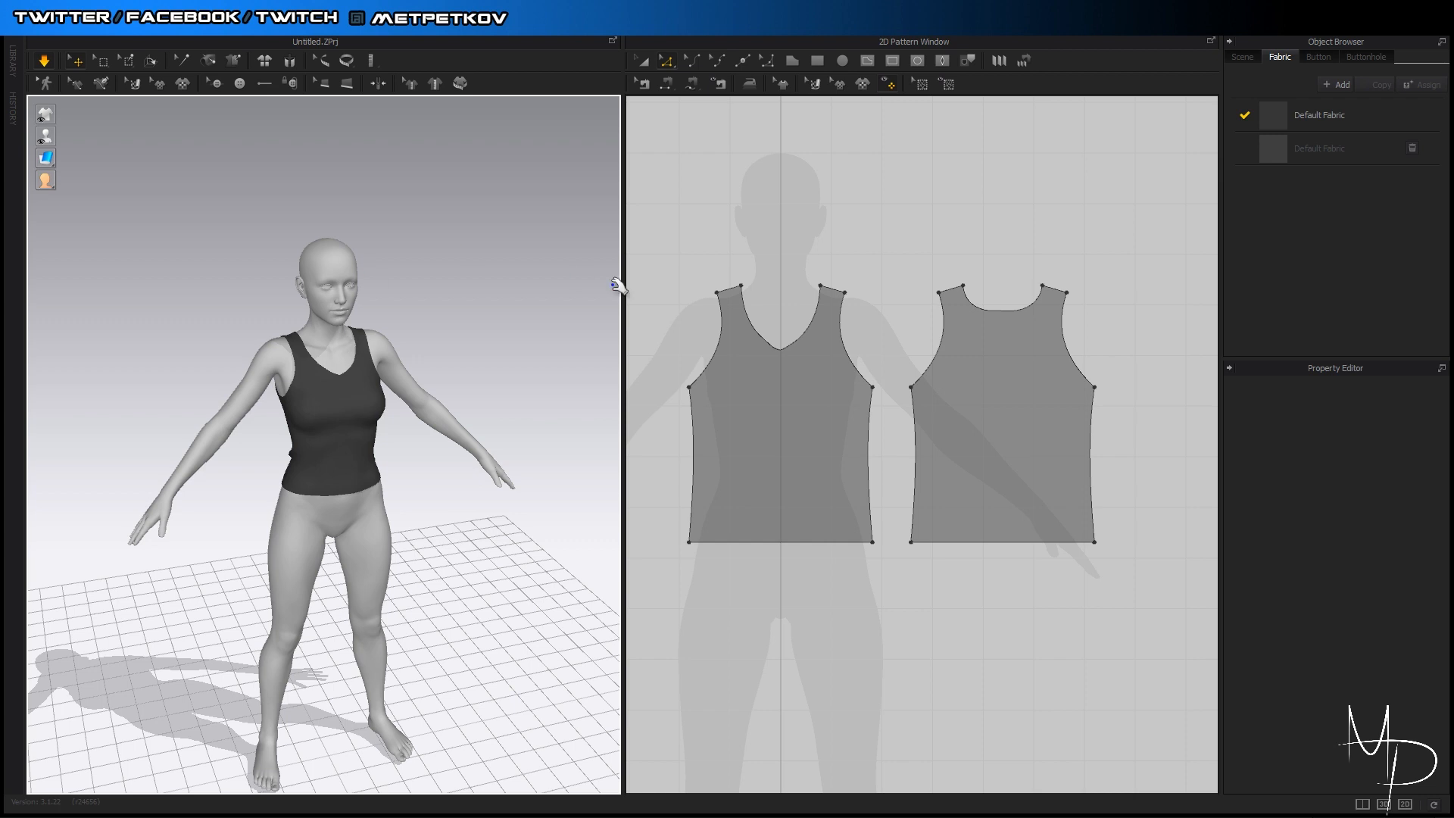
Check the fabric assignment of the two panels and add a new fabric to the fabric list
drag(1098, 246, 468, 803)
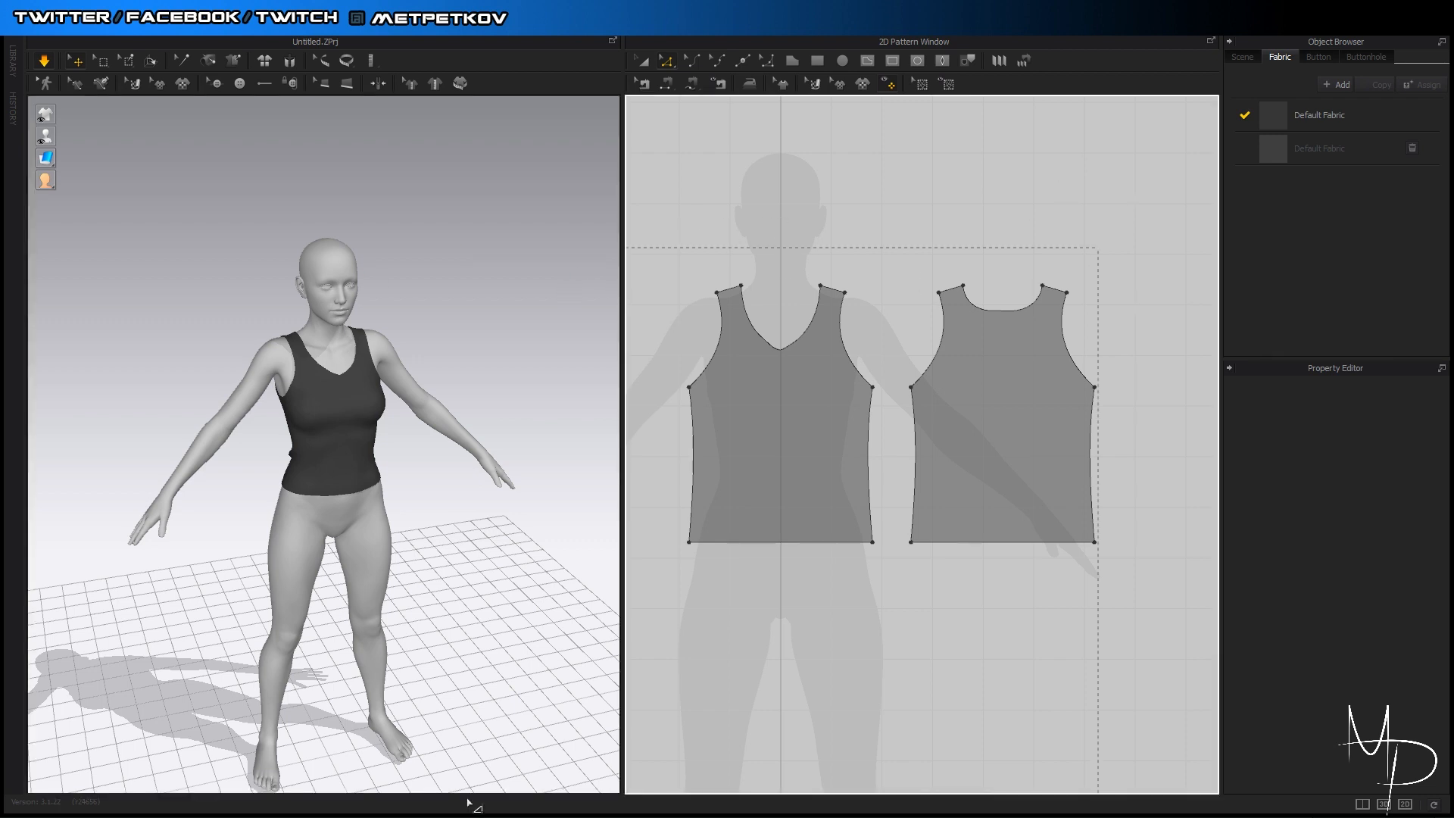
drag(676, 602, 676, 602)
click(1392, 661)
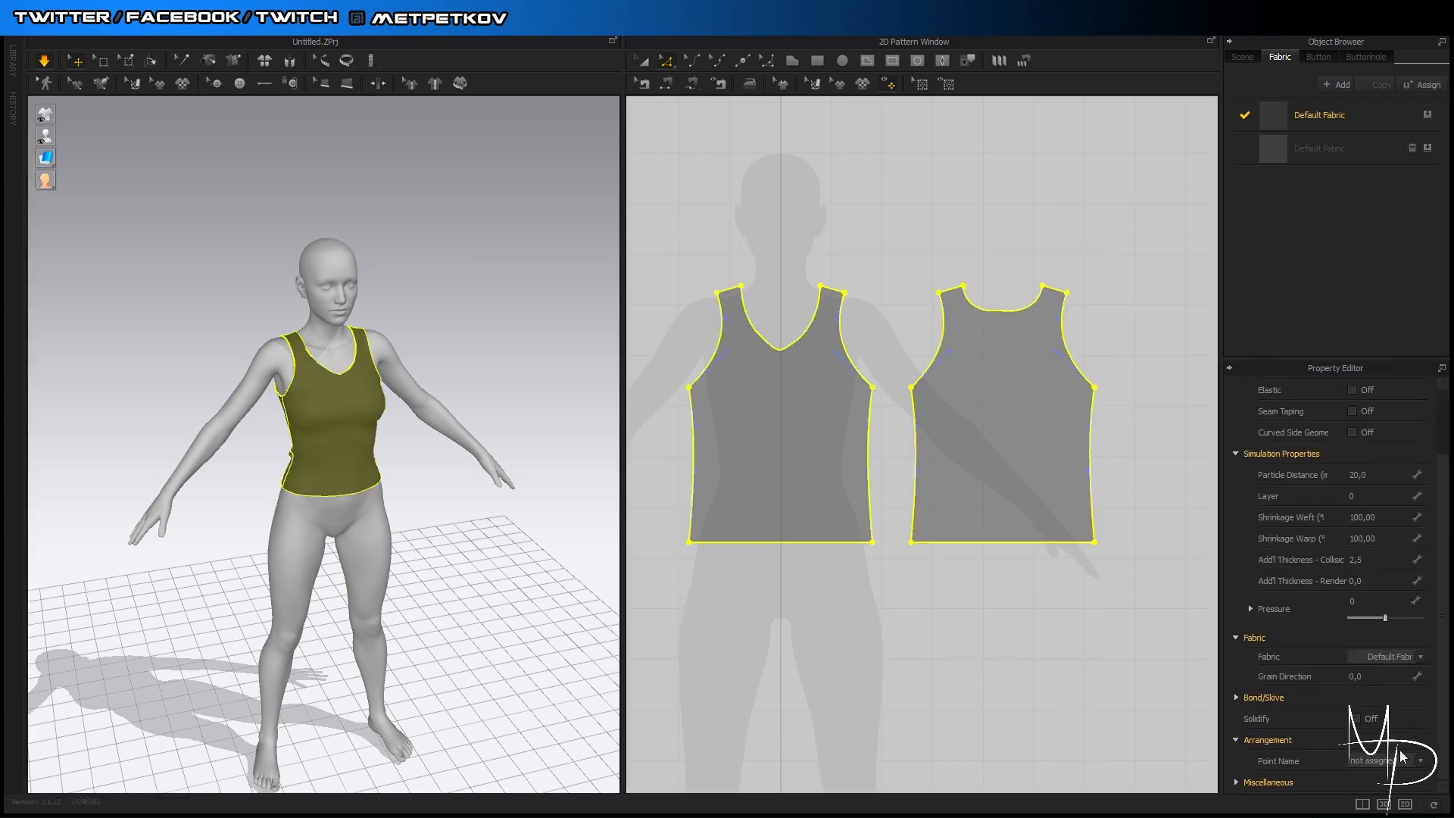
scroll(1338, 729, up, 1)
right_click(1316, 114)
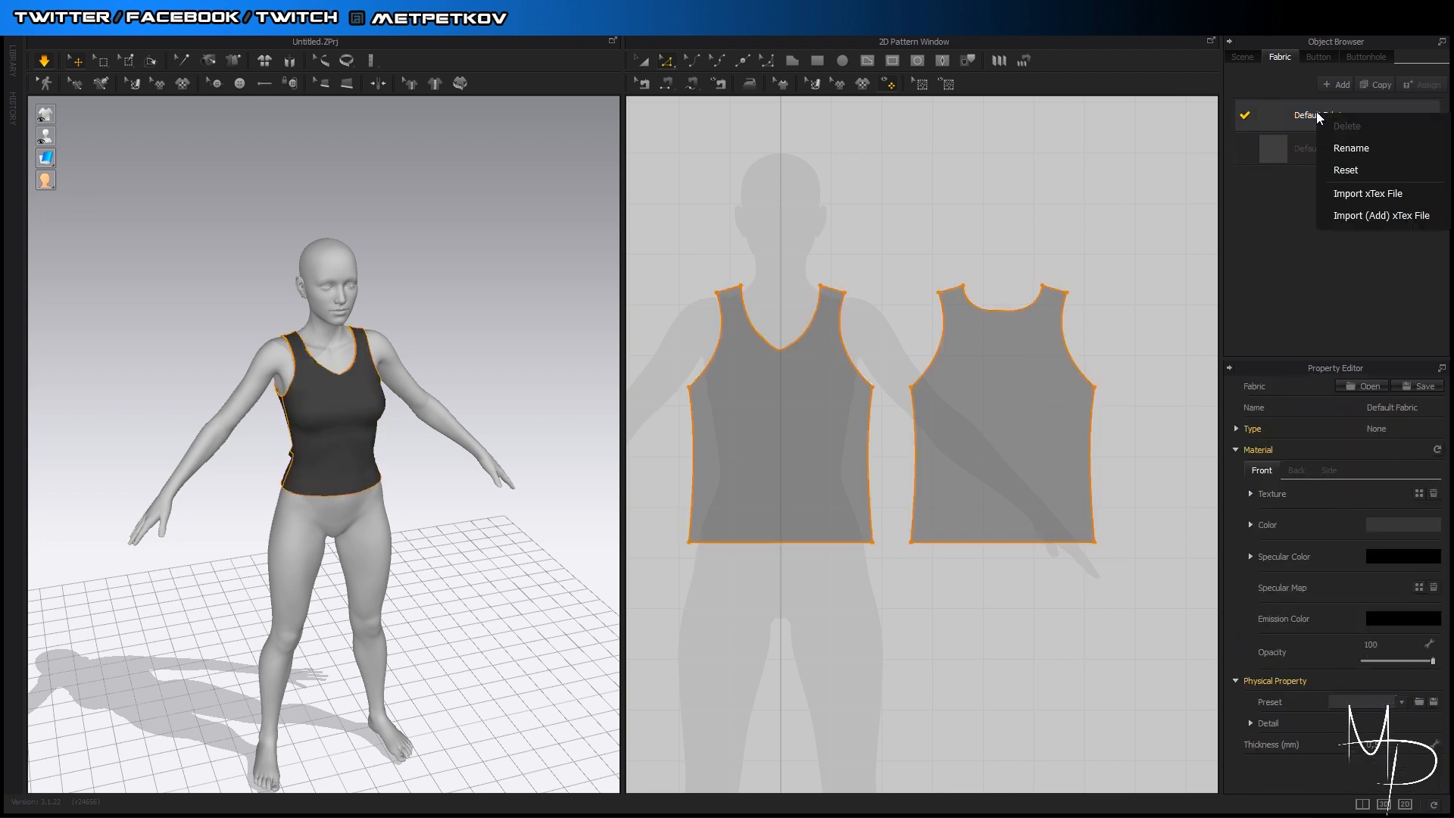
click(1338, 79)
Assign FABRIC 1 to the front and back panels
drag(1302, 196, 1002, 453)
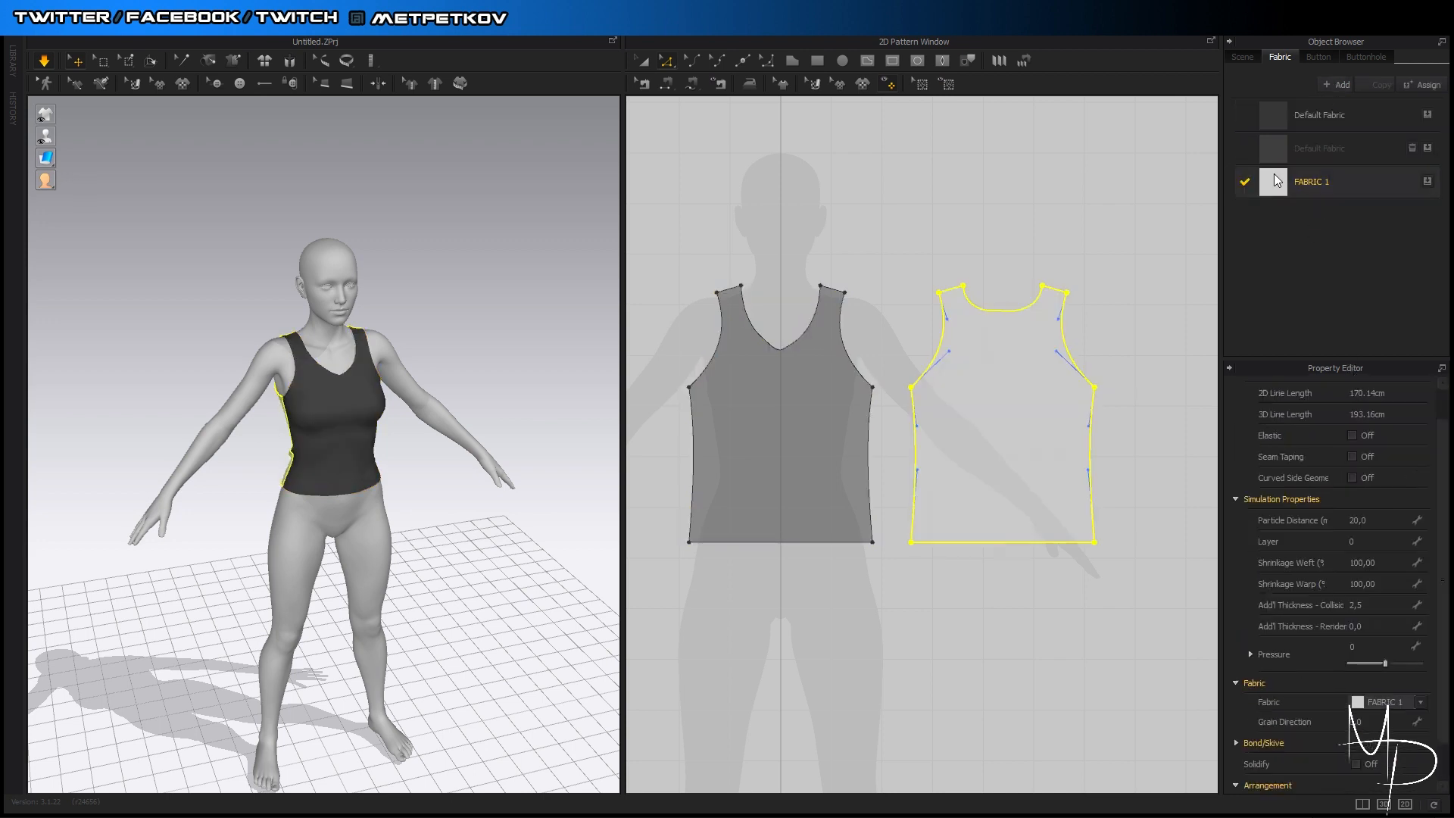
drag(818, 395, 816, 399)
drag(1094, 620, 634, 220)
scroll(1327, 615, down, 1)
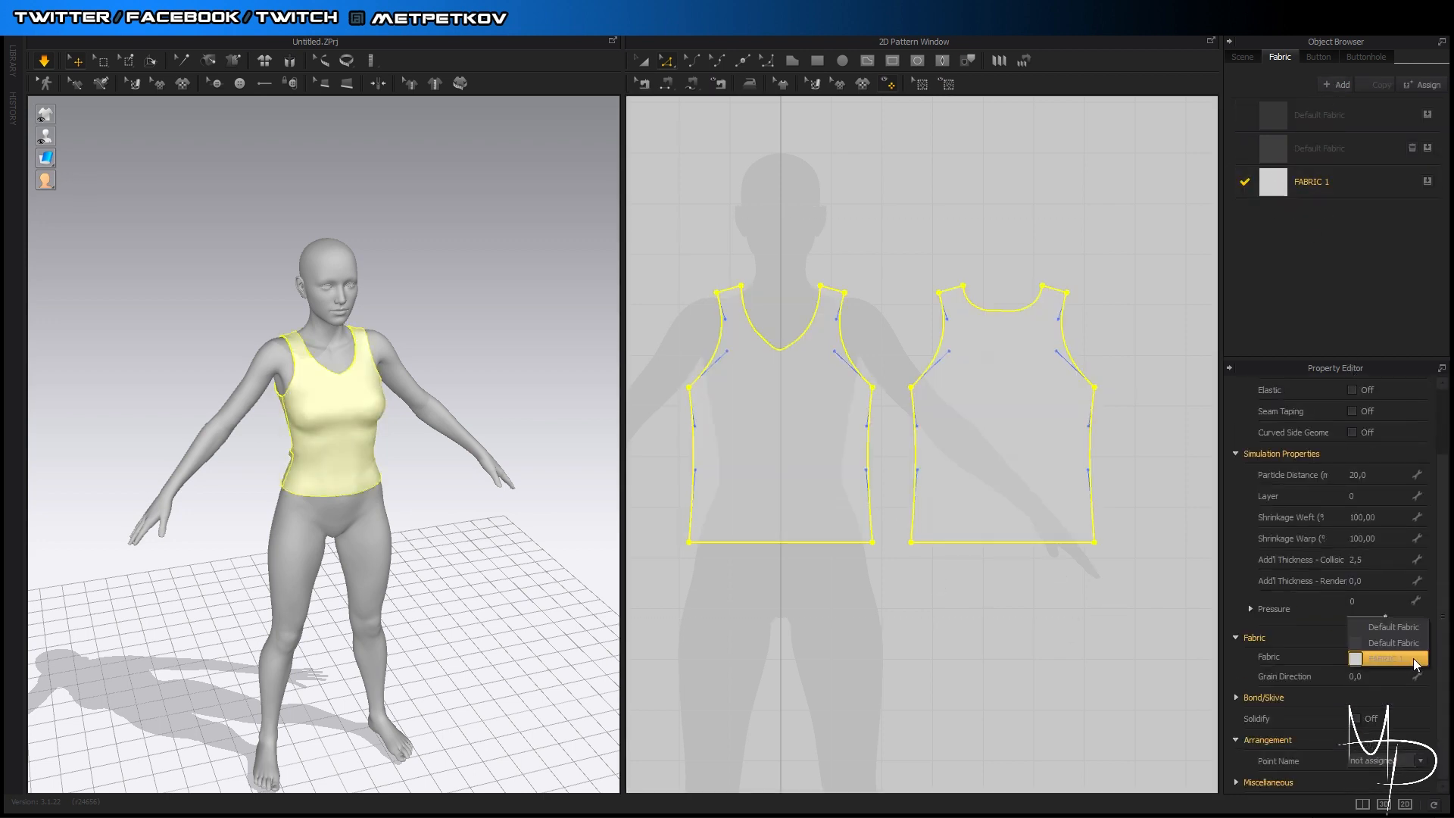
click(1413, 658)
Set the physical property preset of FABRIC 1 to R_Cotton_Gabardine
click(1312, 183)
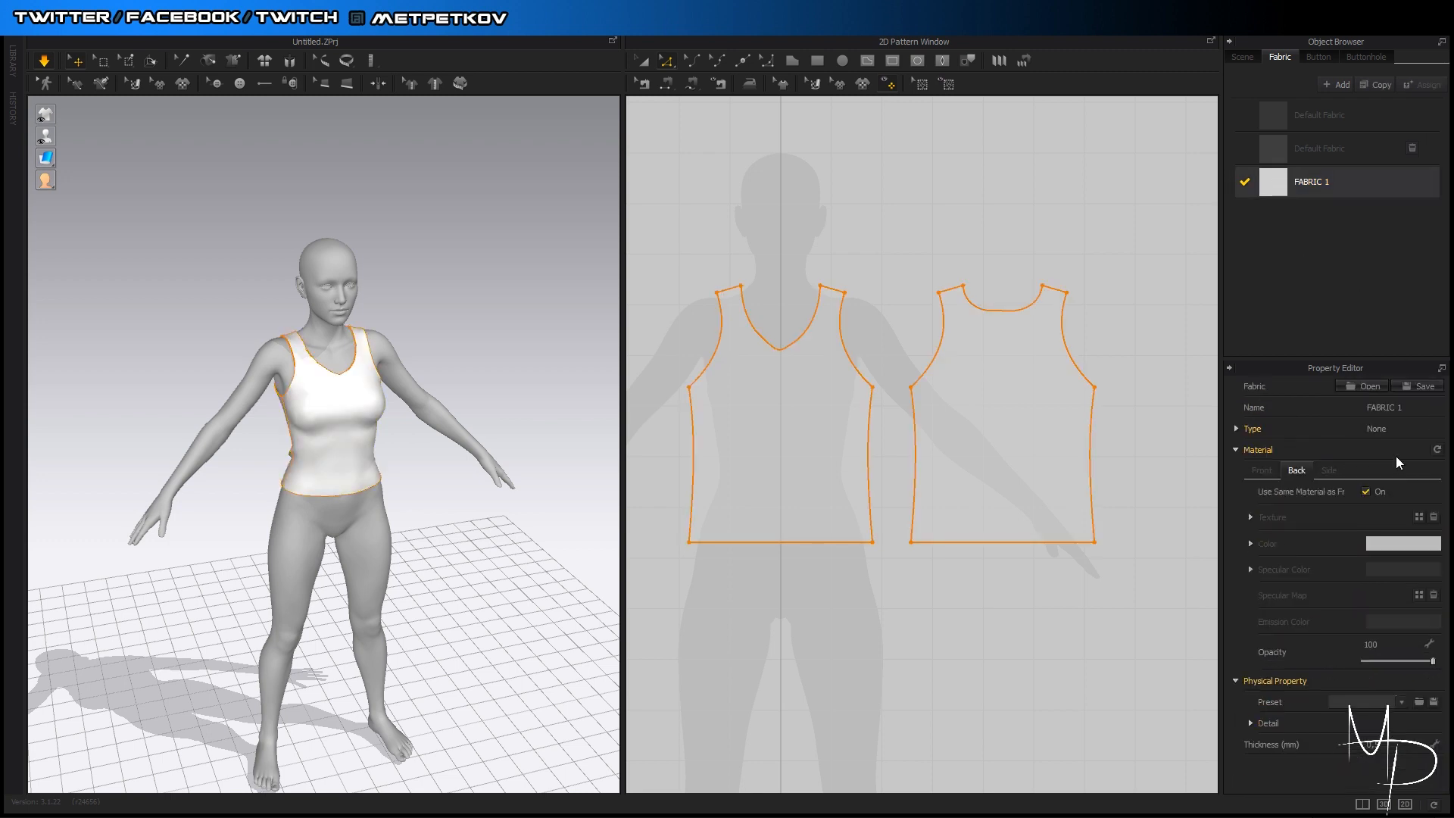
scroll(1408, 465, down, 1)
click(1401, 681)
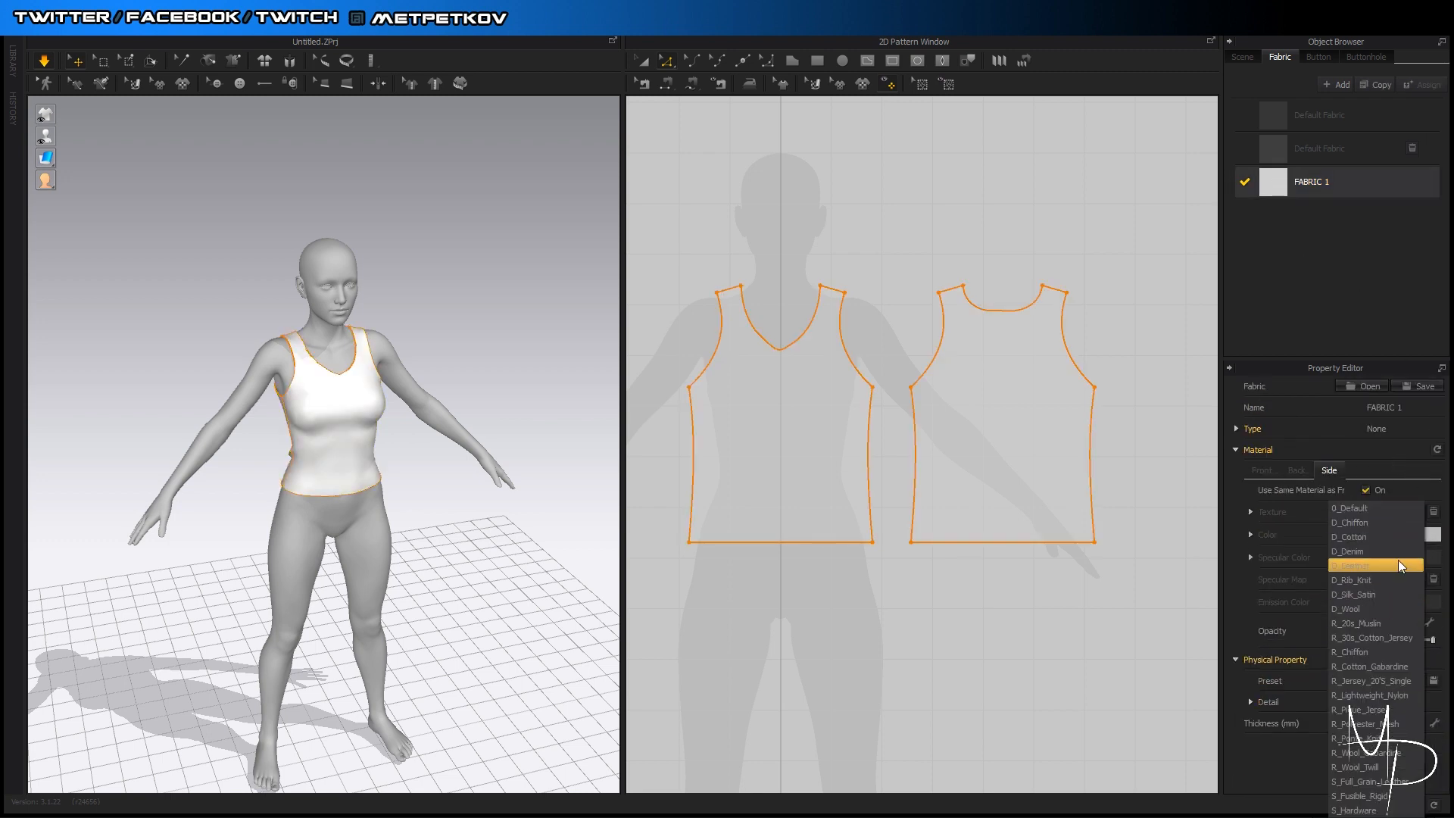
click(1337, 667)
click(1403, 683)
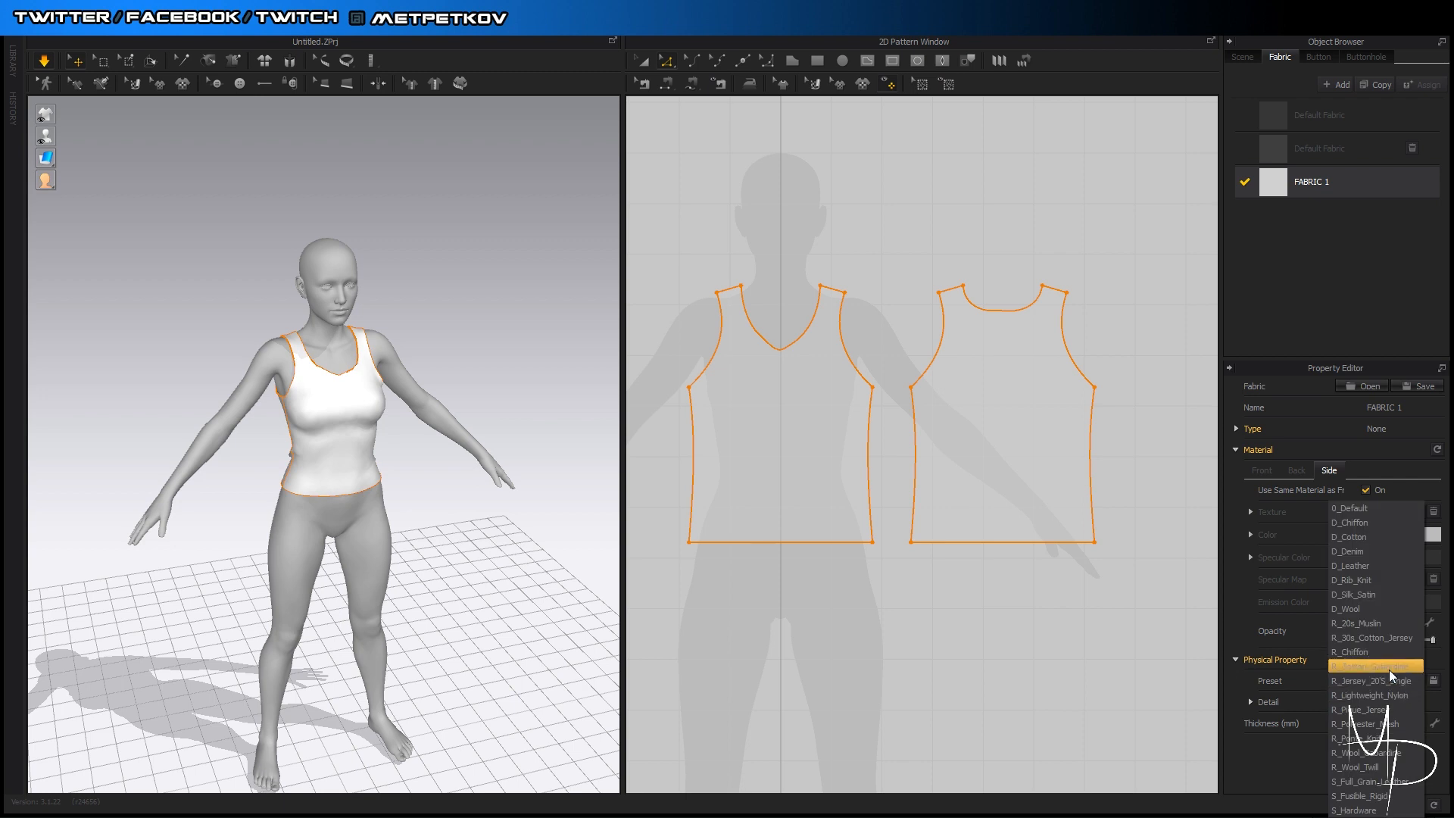
click(1390, 668)
click(1098, 632)
drag(1152, 636, 181, 41)
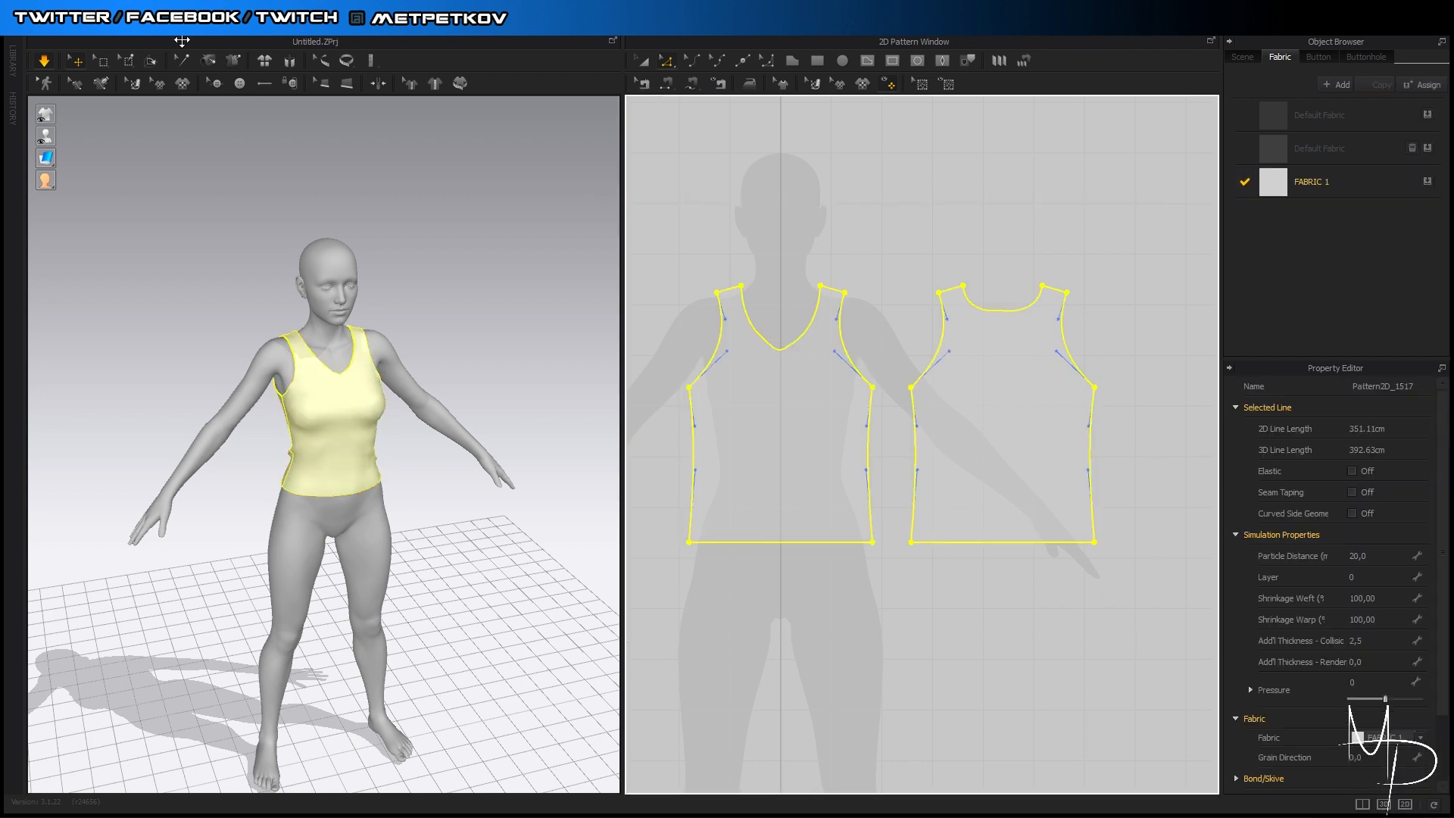
click(43, 64)
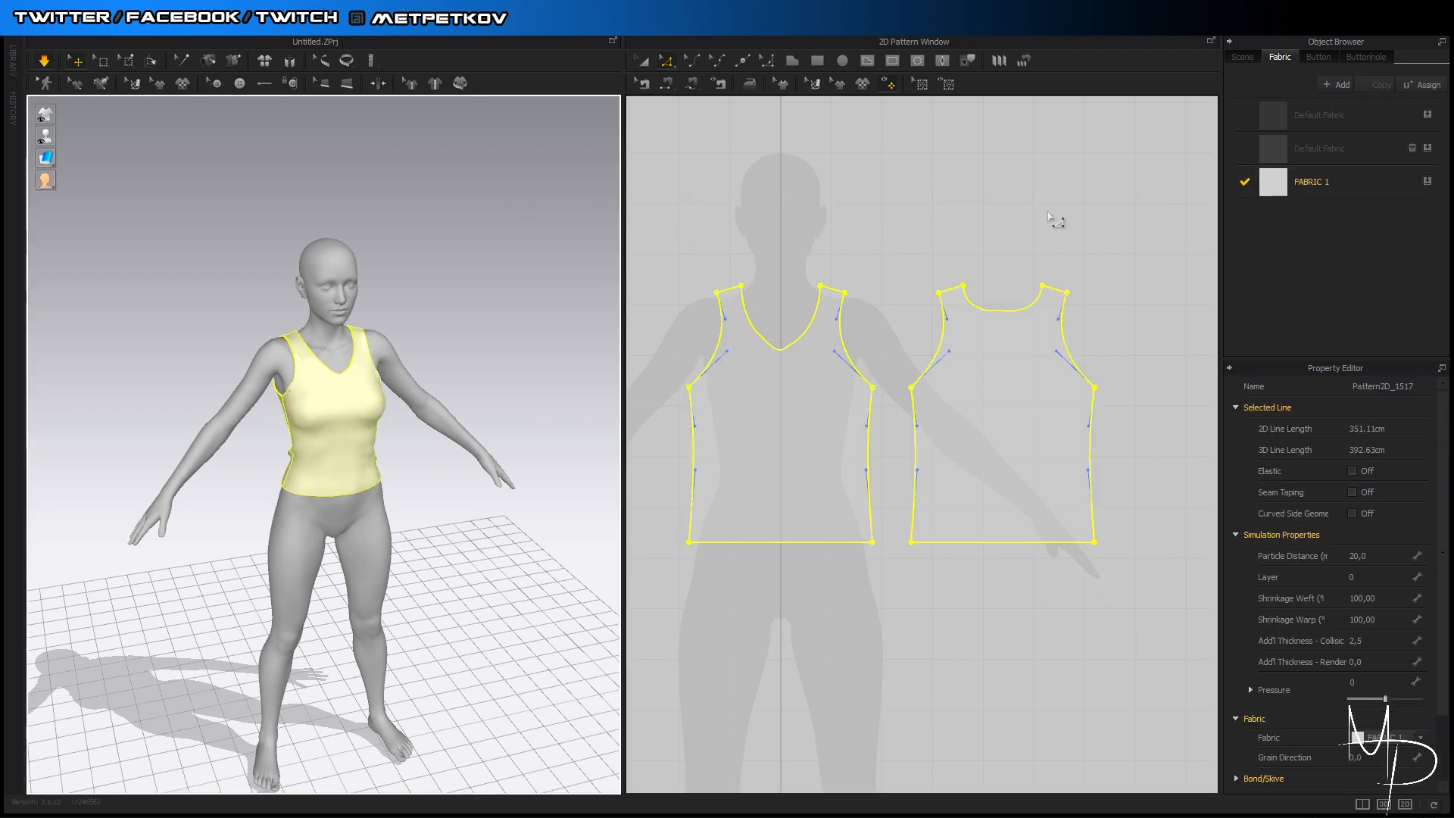
click(1024, 265)
scroll(1045, 311, up, 5)
scroll(1045, 311, down, 8)
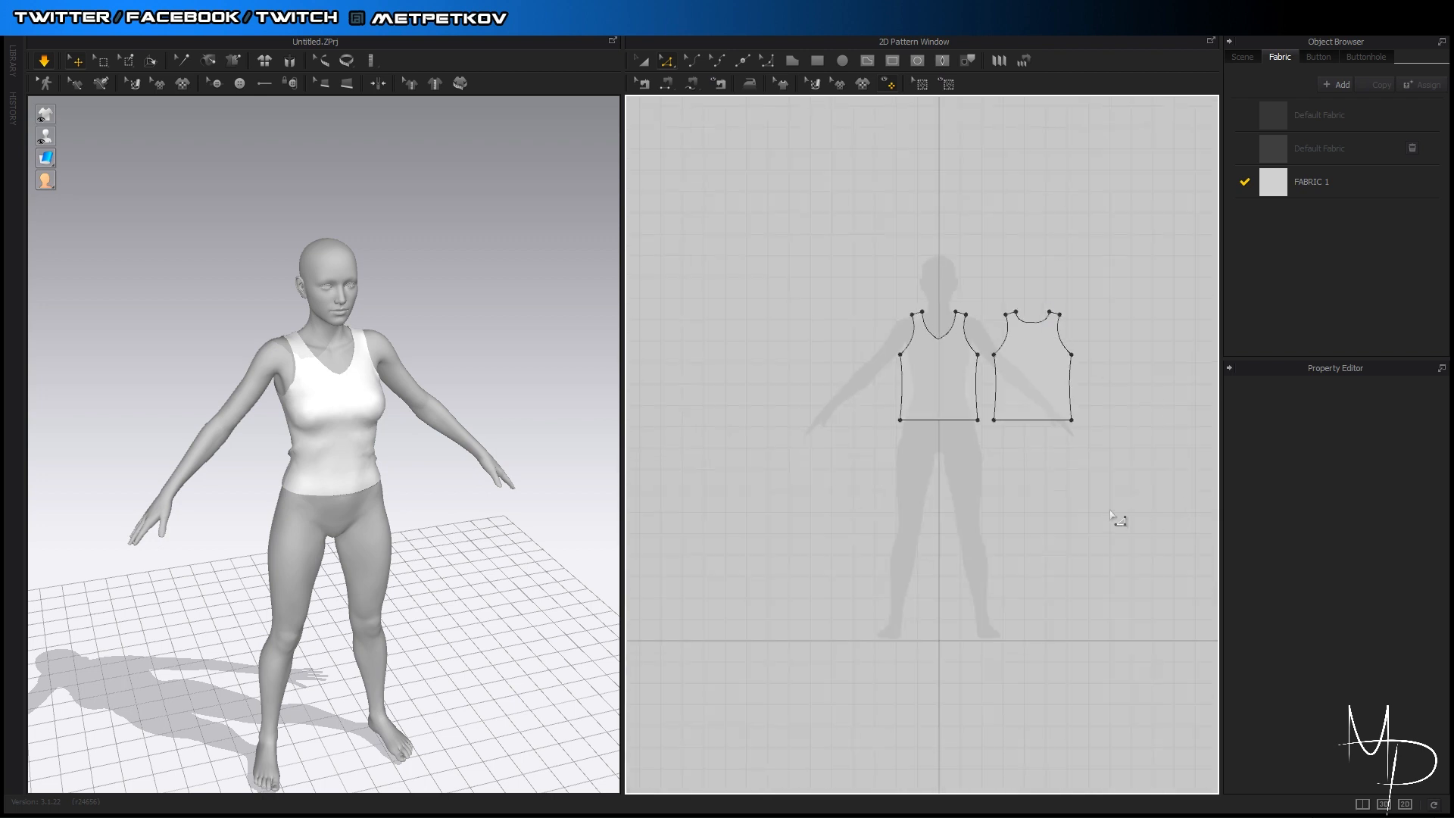
scroll(1108, 509, up, 2)
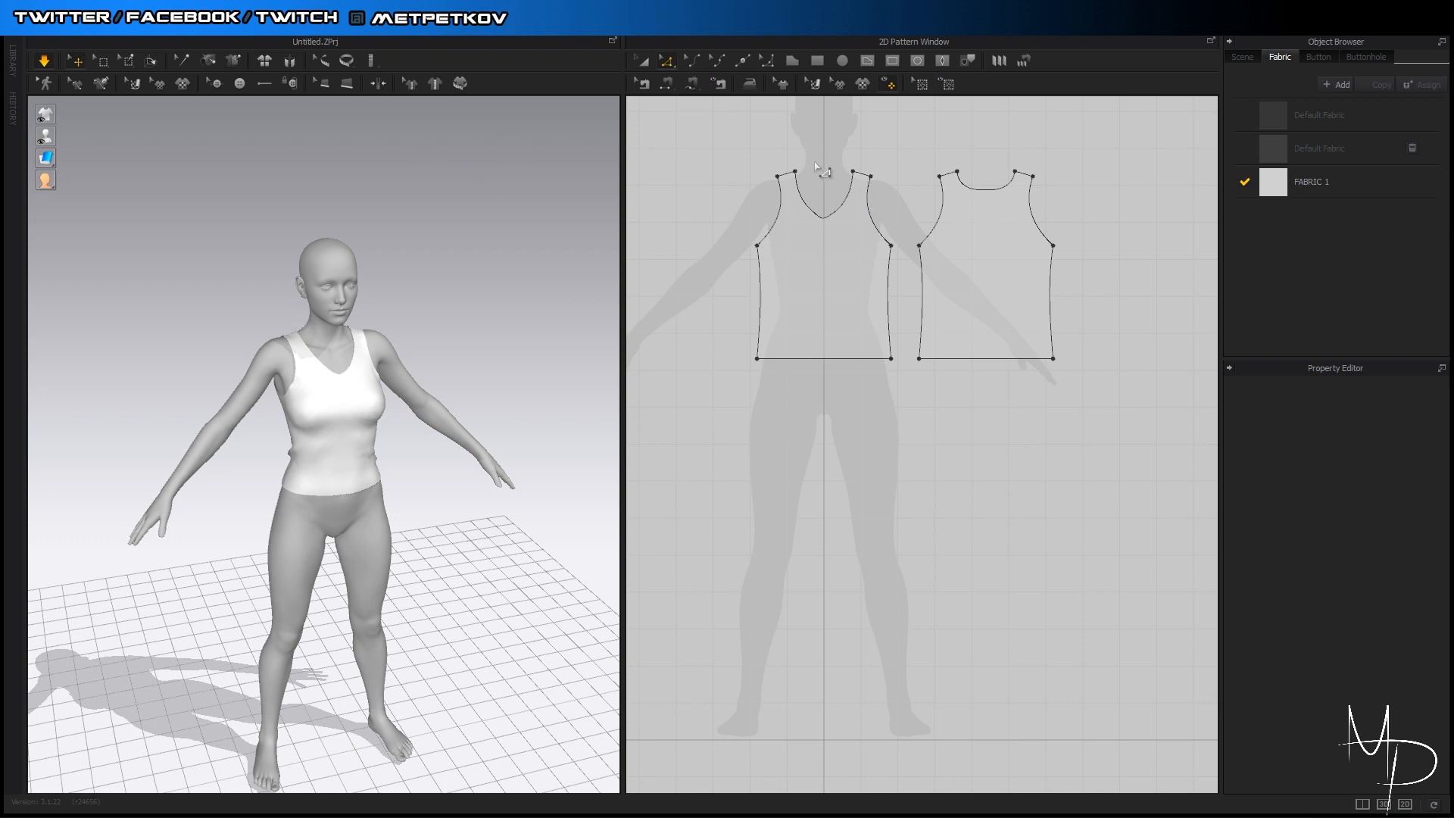
Select both panels and set their particle distance to 10
drag(733, 142, 1192, 422)
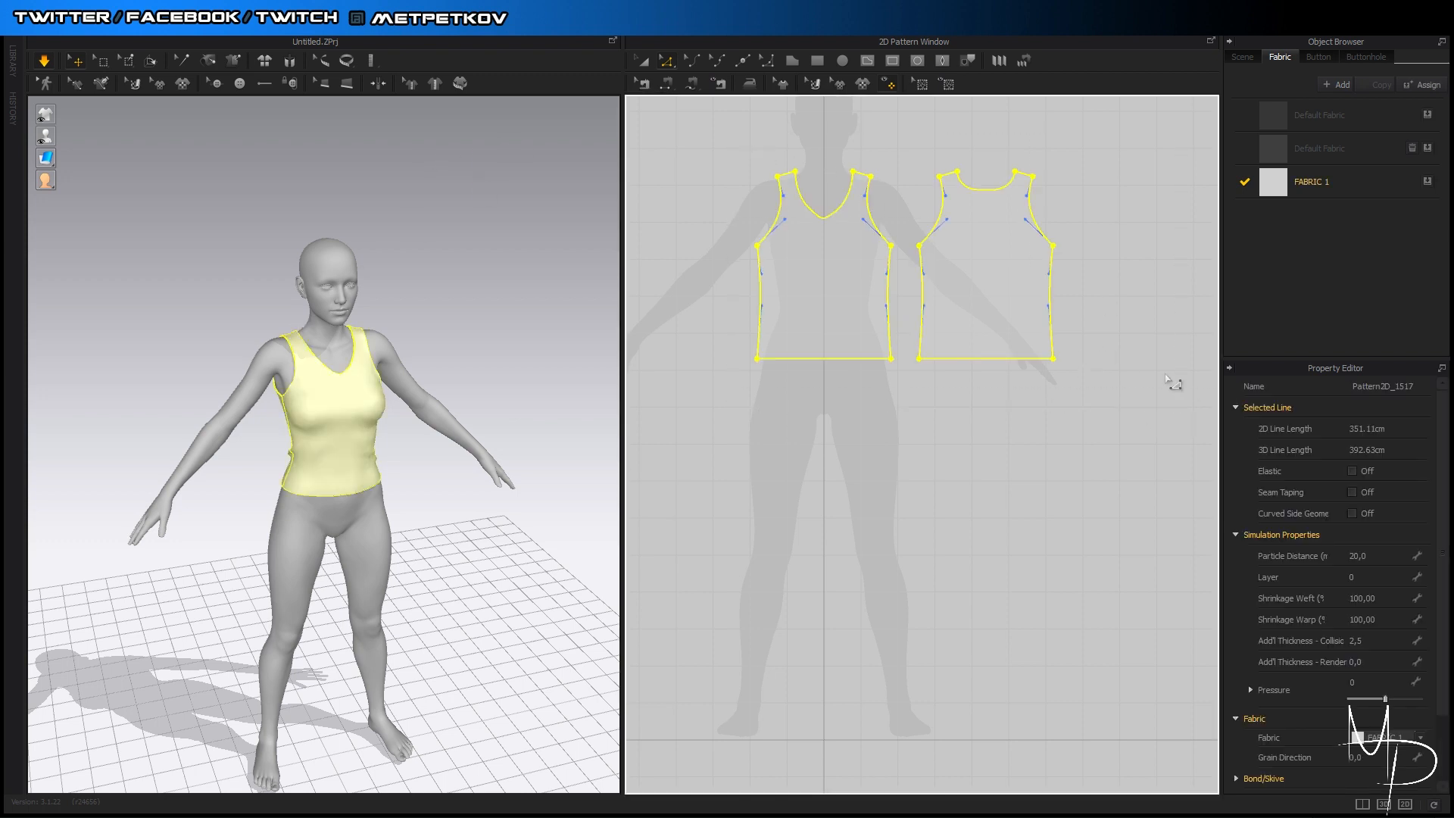
click(1356, 557)
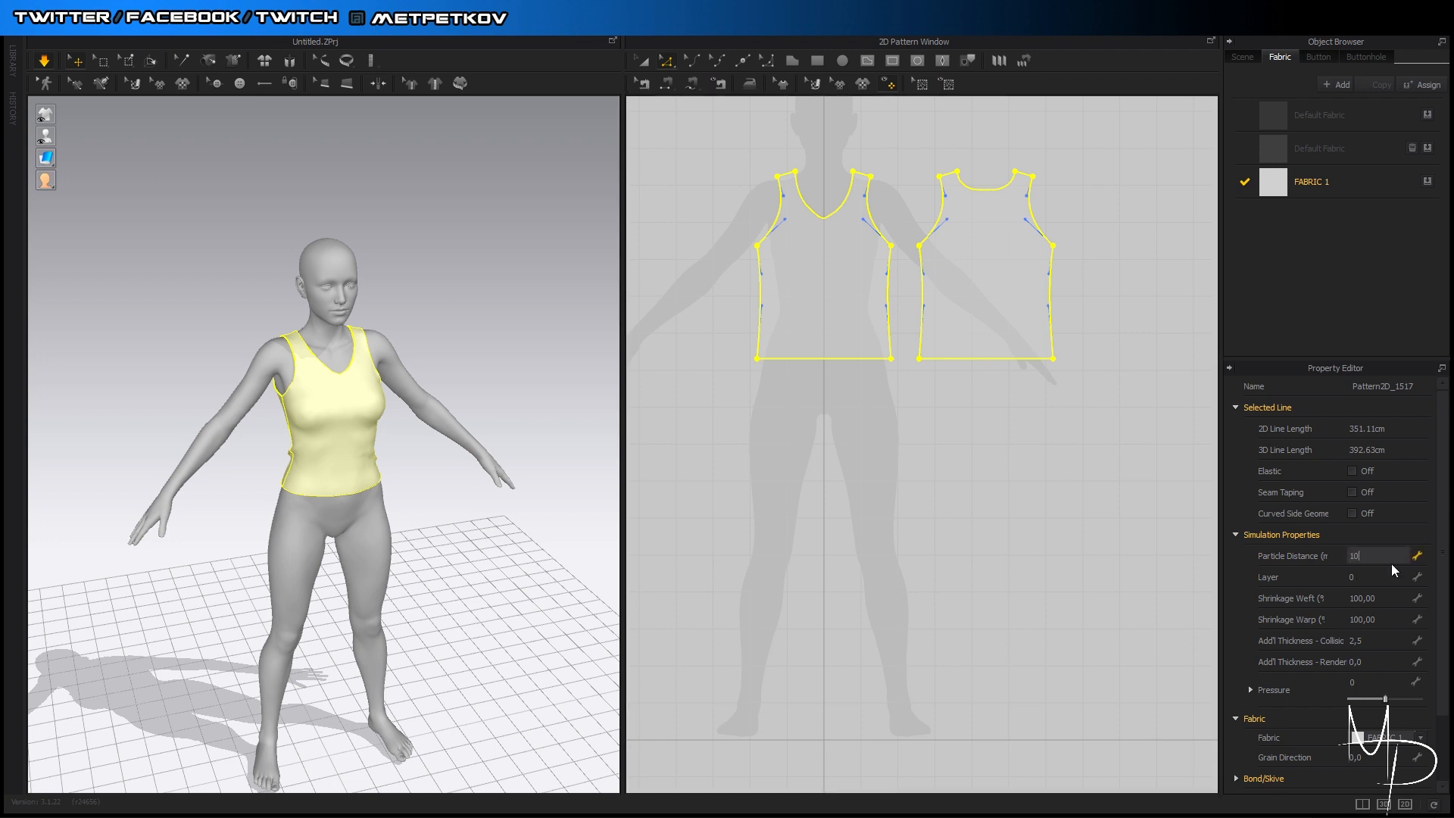
key(Return)
Simulate the refined cloth, pull the back hem down and draw the back of the top away from the body
click(45, 61)
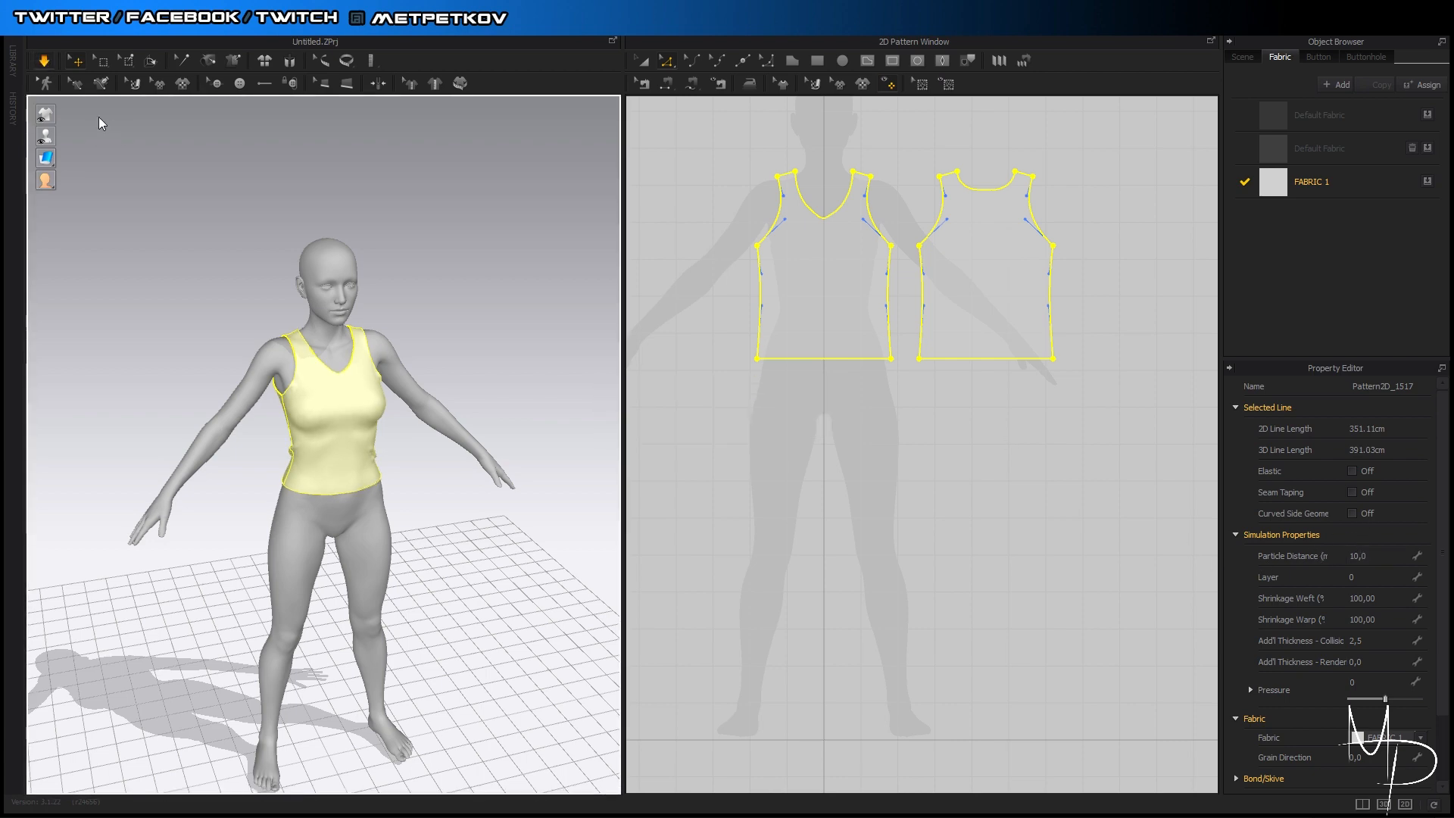
right_drag(439, 298, 330, 447)
drag(324, 468, 369, 556)
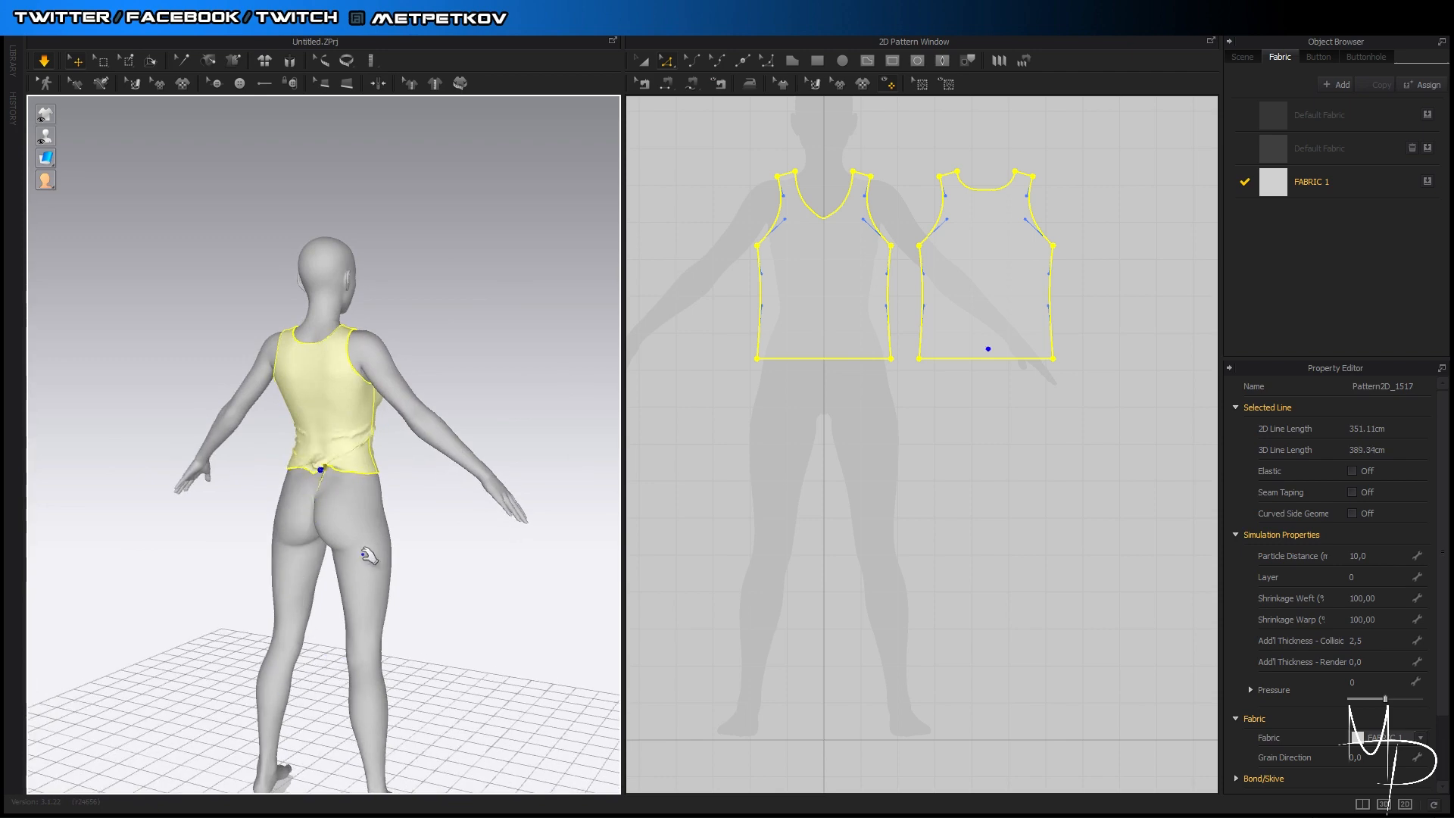
right_drag(447, 579, 359, 607)
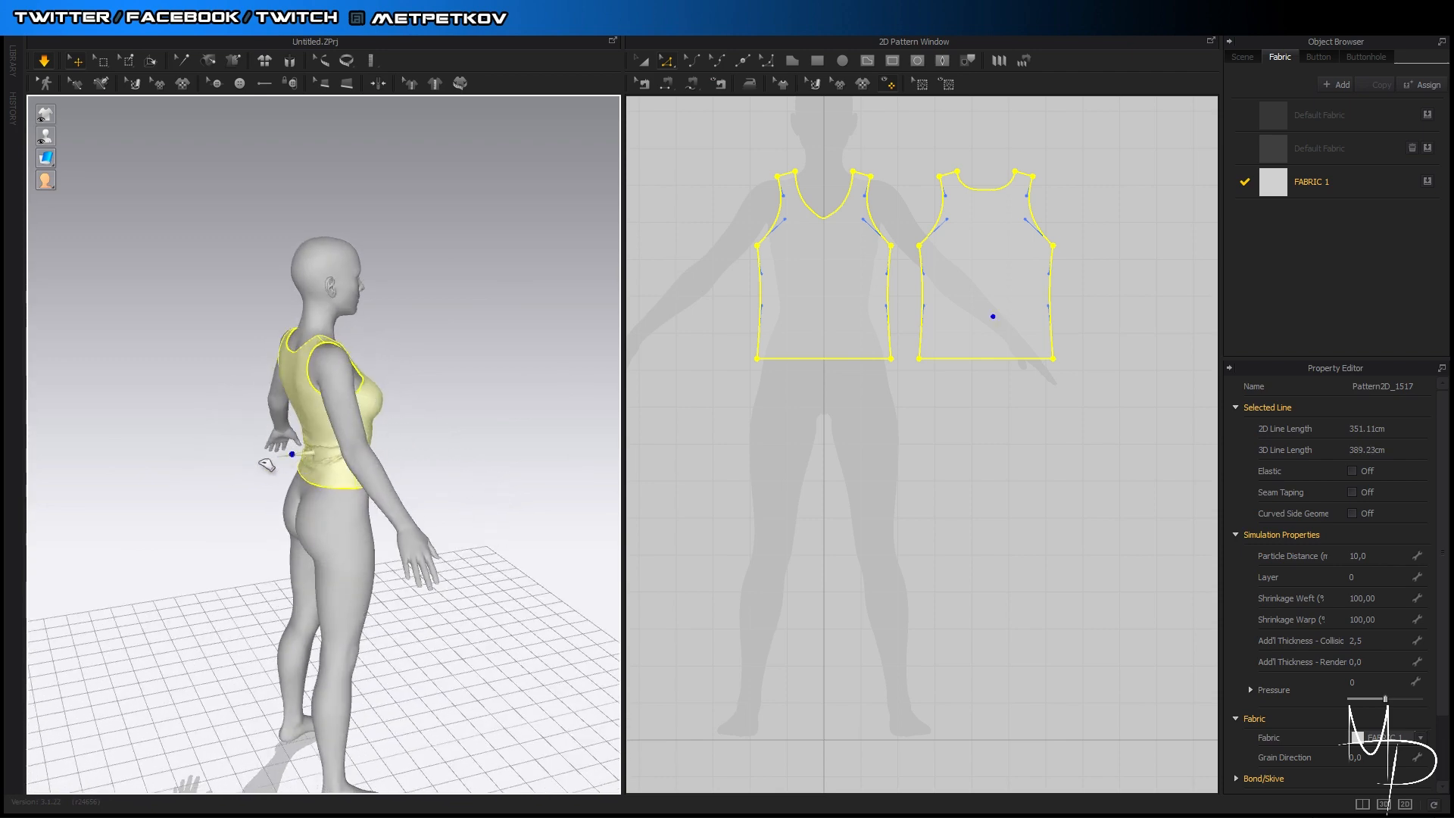
drag(259, 461, 223, 465)
right_drag(476, 640, 308, 600)
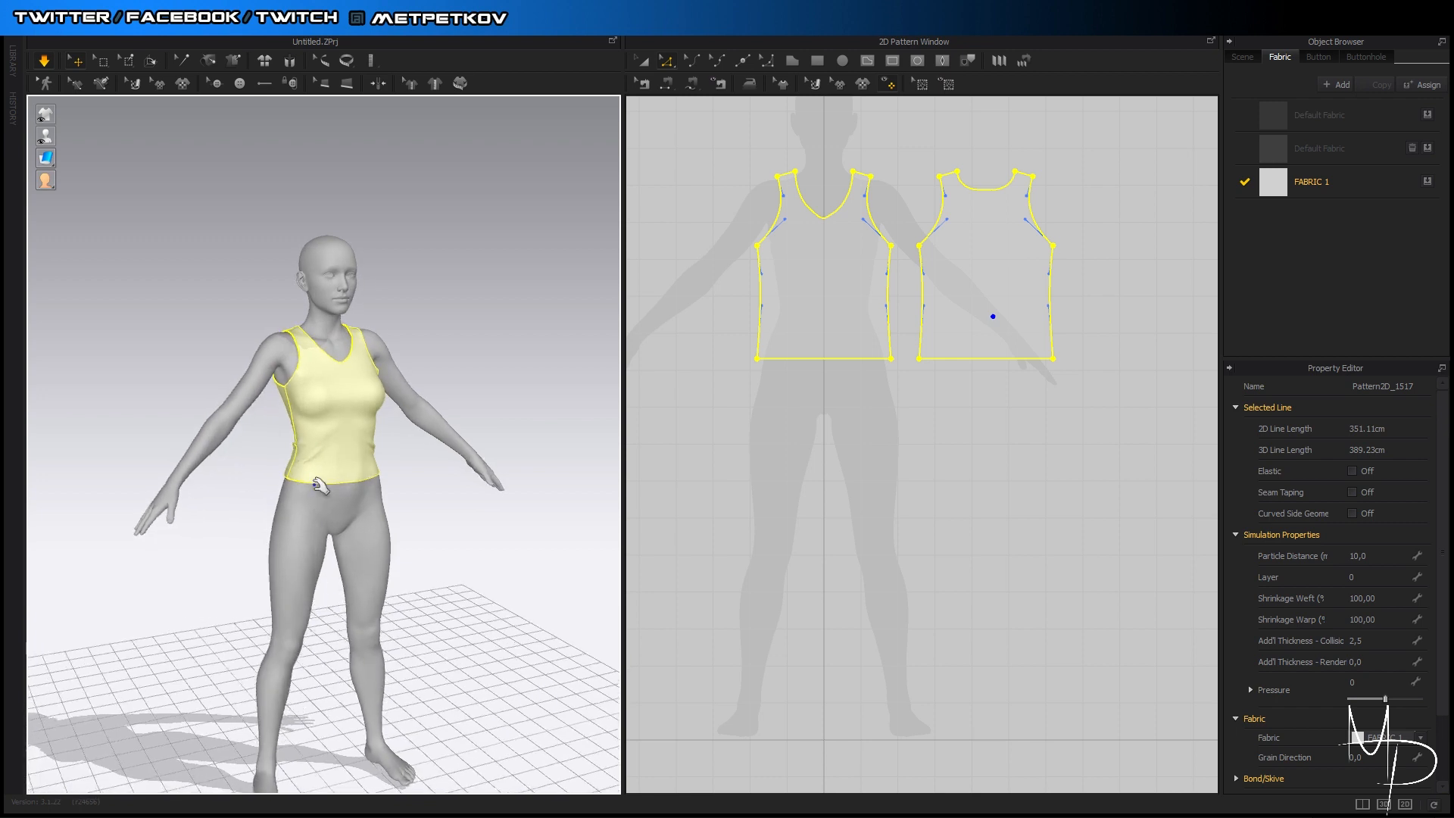
Deselect the panels and examine the draped tank top on the avatar from the front, up close
click(333, 472)
click(1264, 559)
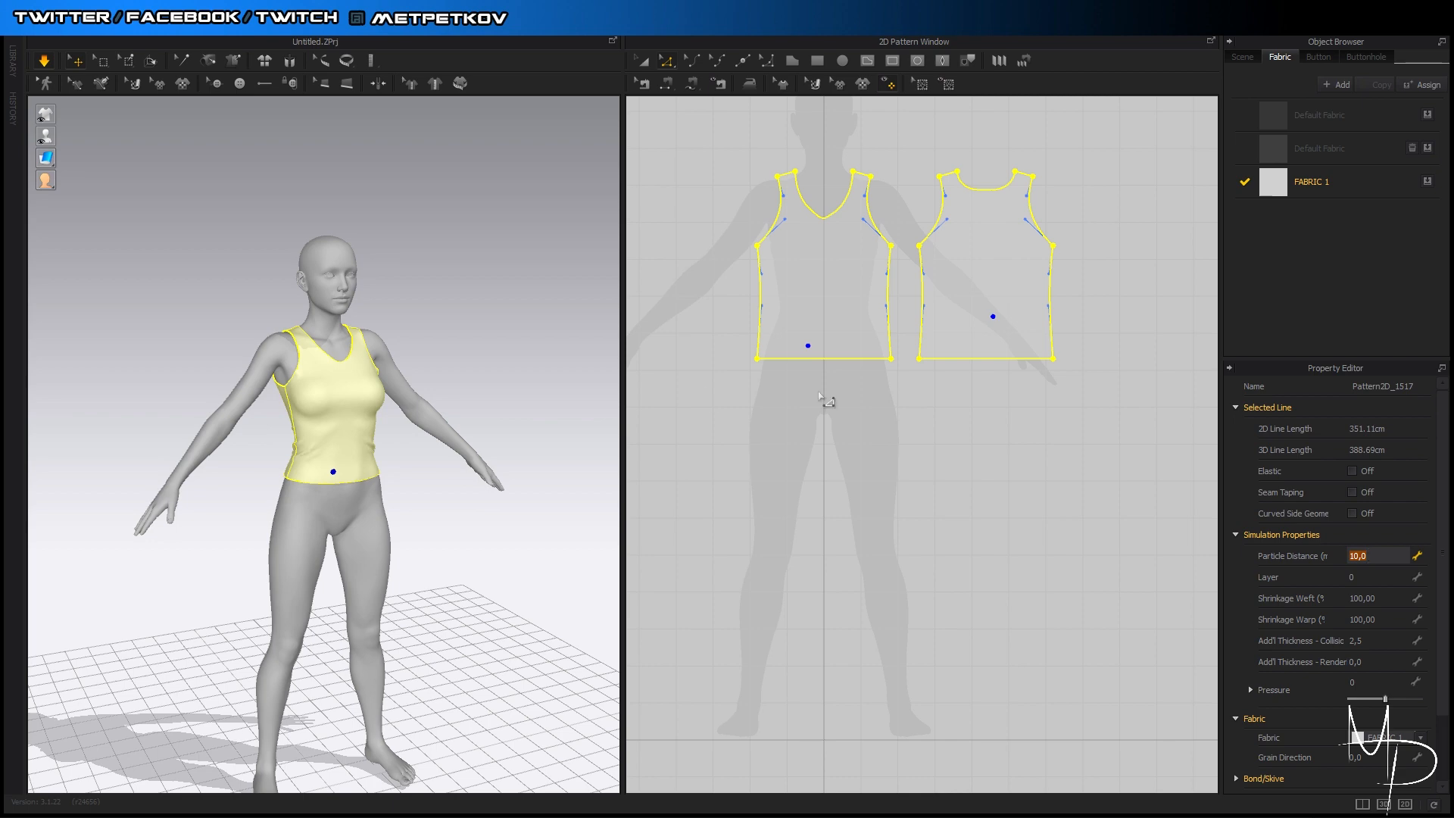
click(1129, 602)
scroll(464, 581, down, 2)
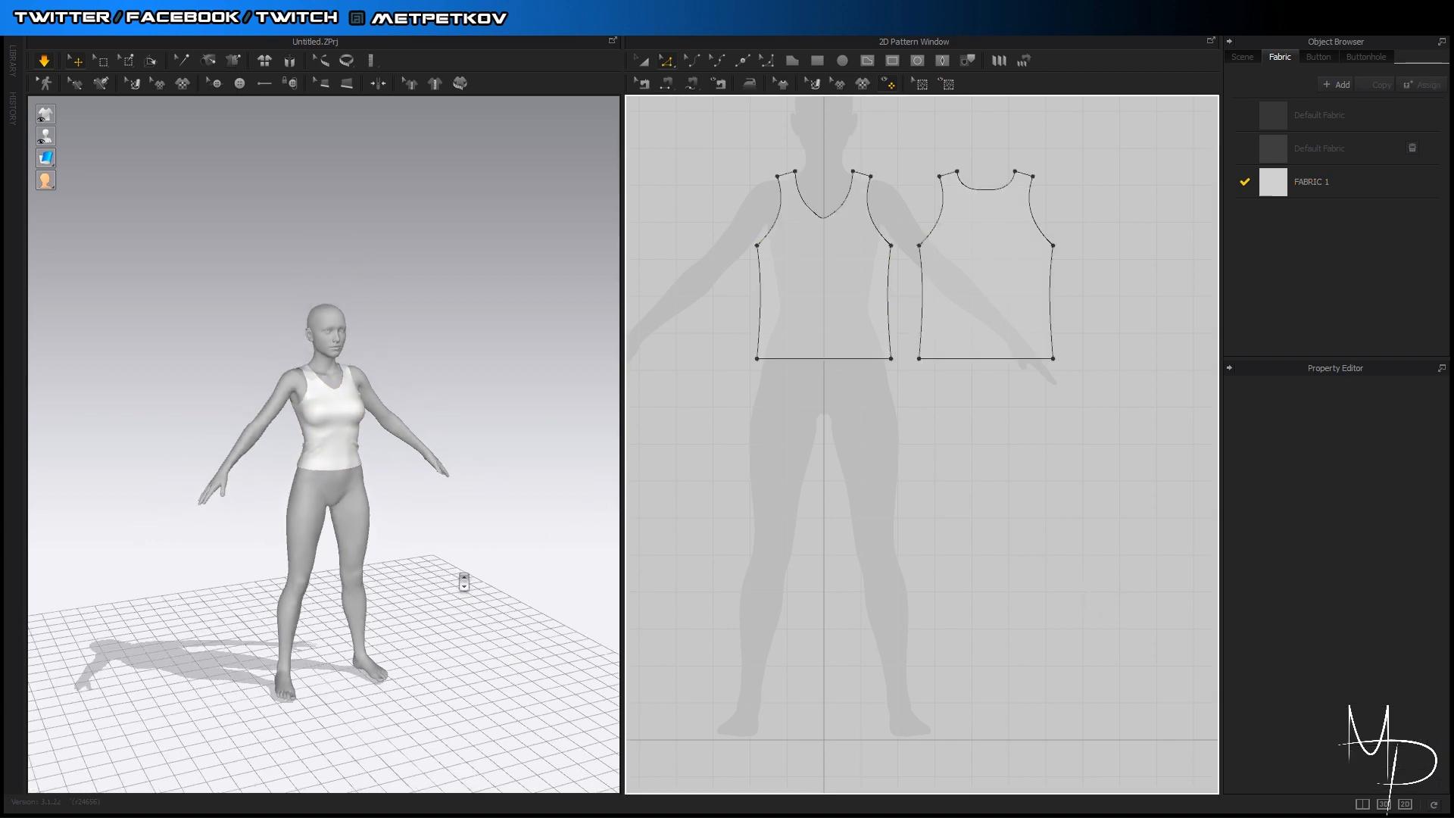
scroll(464, 581, up, 4)
right_drag(522, 568, 468, 588)
scroll(411, 579, down, 2)
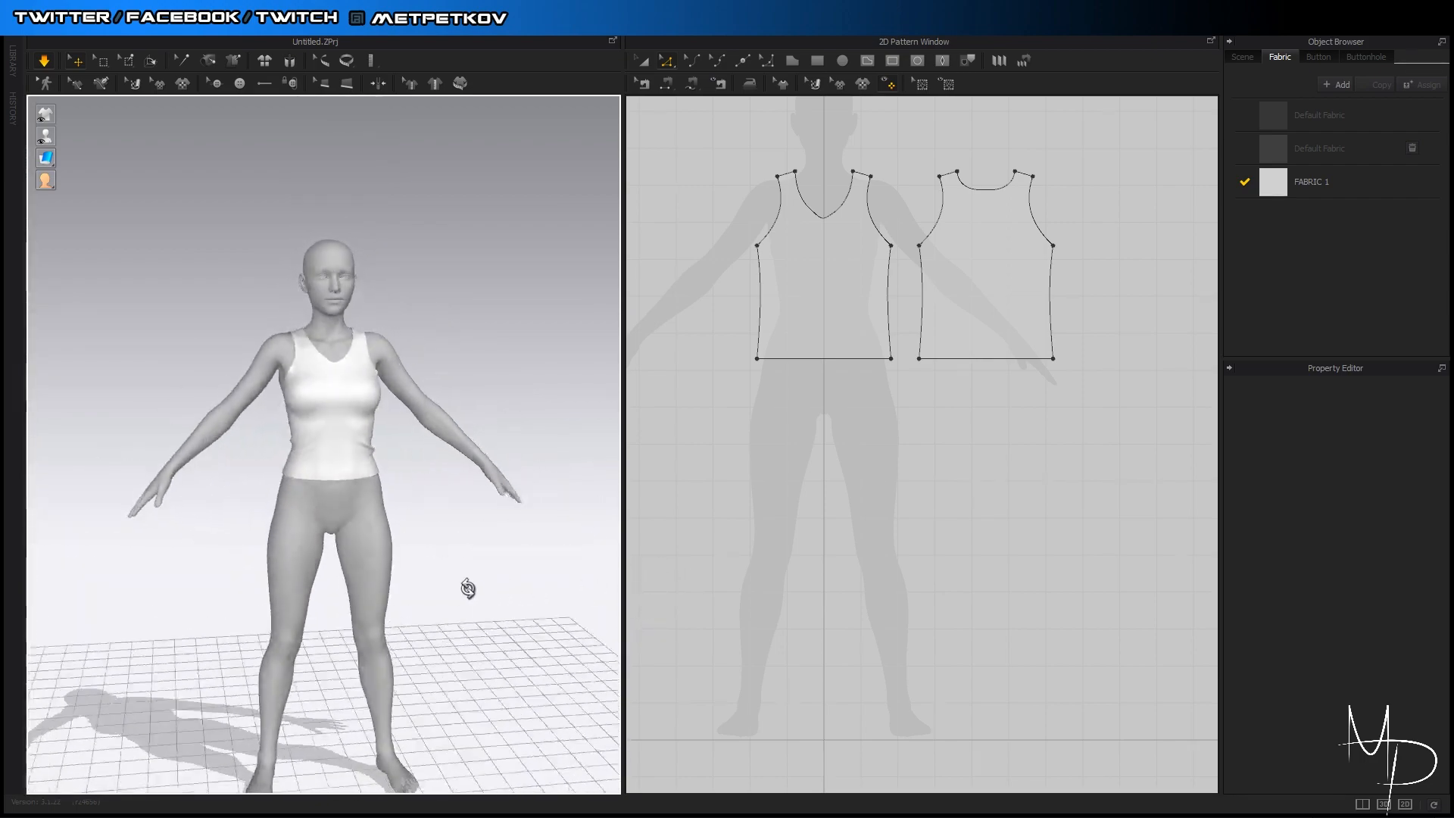
scroll(418, 466, up, 5)
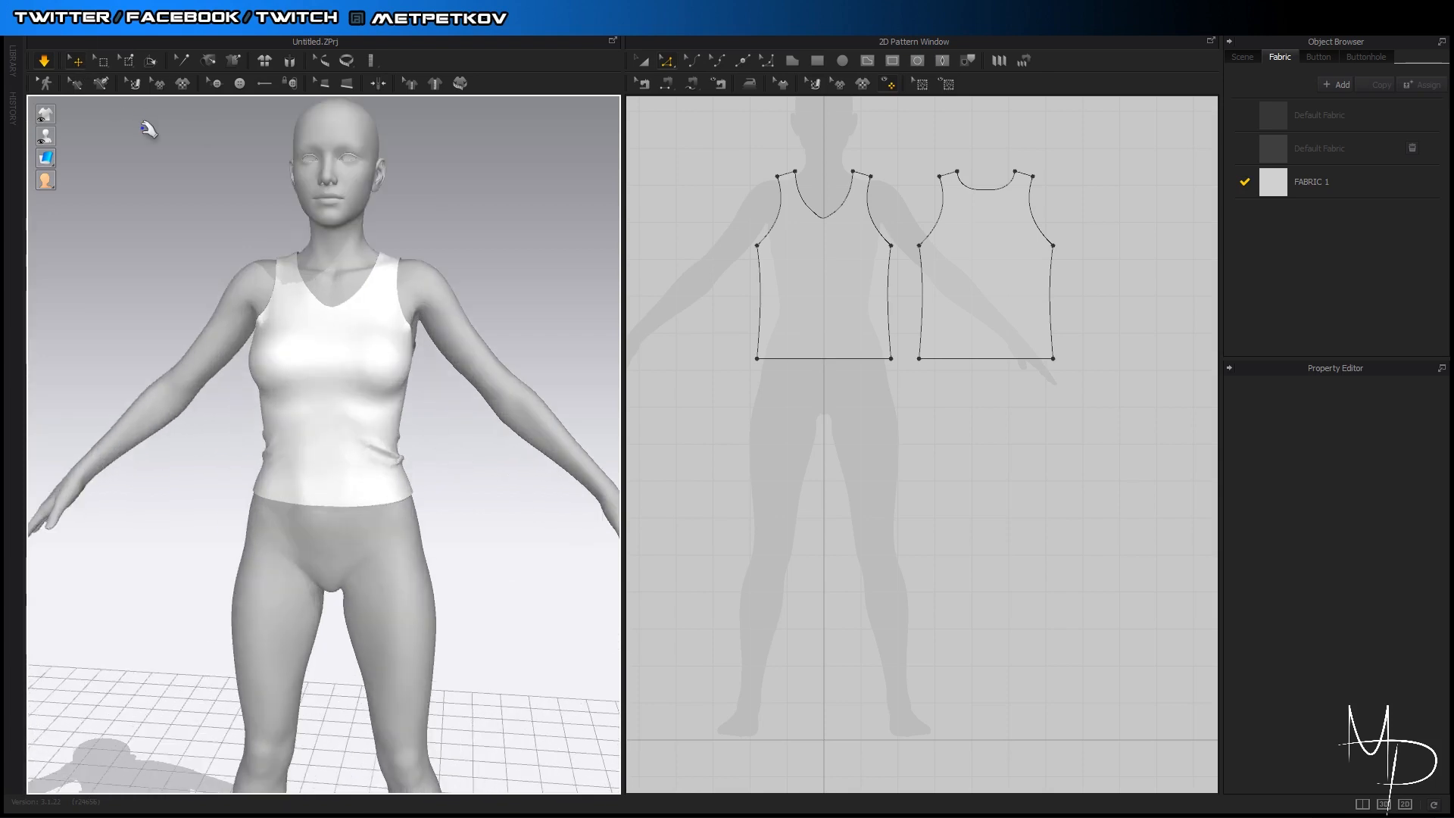
Select the front and back panels and start an export as OBJ (Selected) with the file name Tanktop
drag(732, 137, 1247, 586)
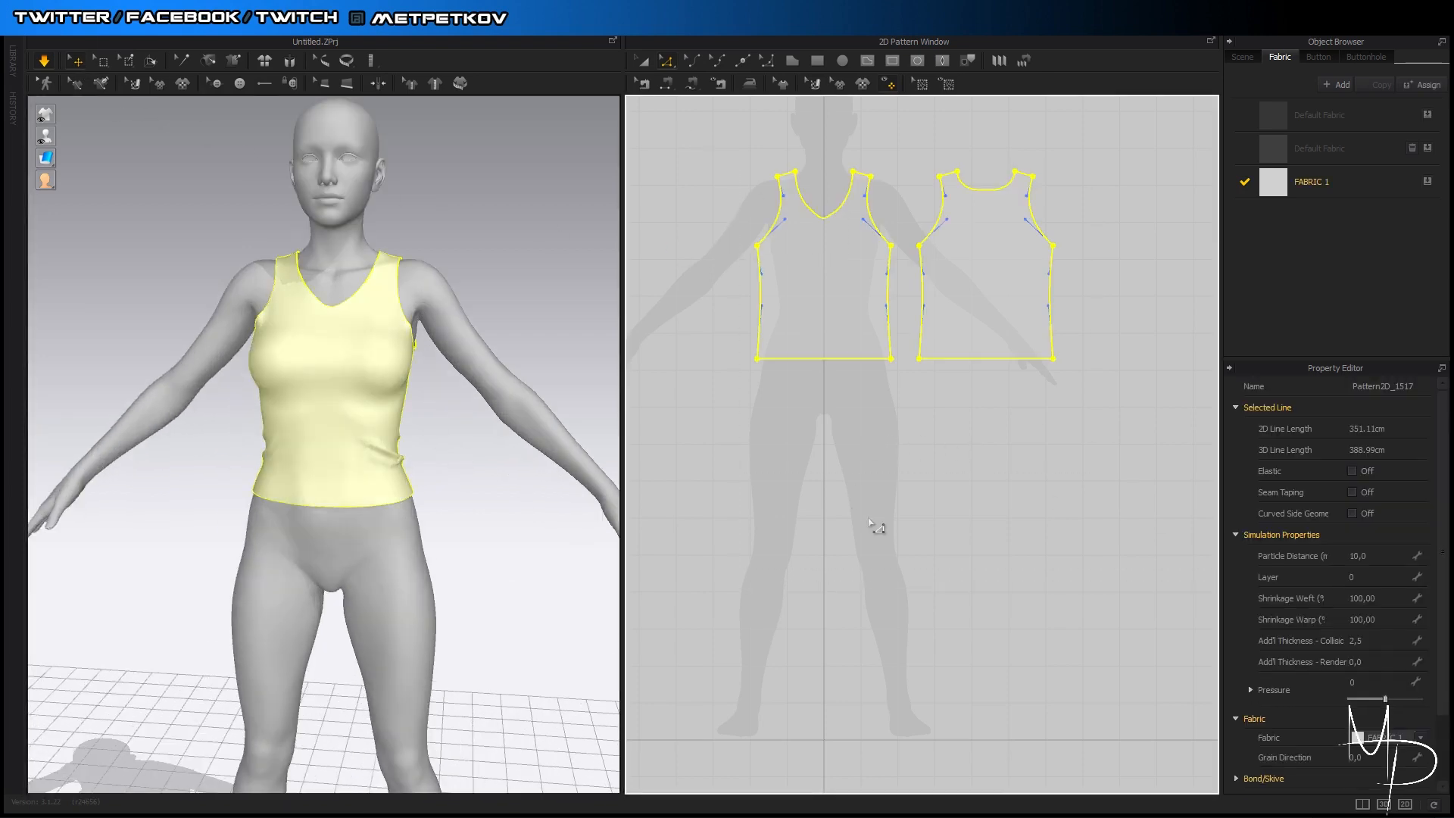
click(66, 21)
mouse_move(41, 22)
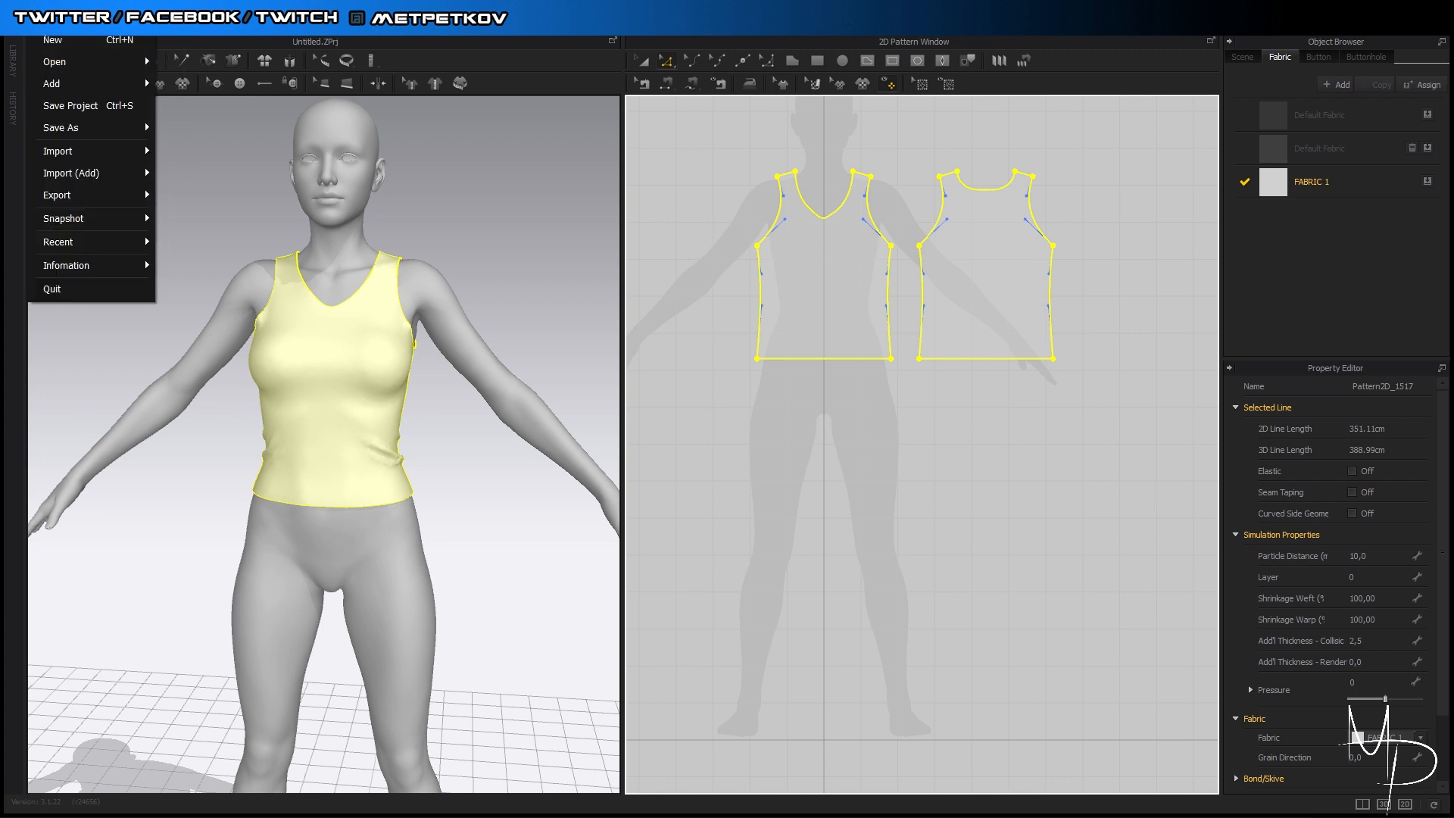
mouse_move(119, 198)
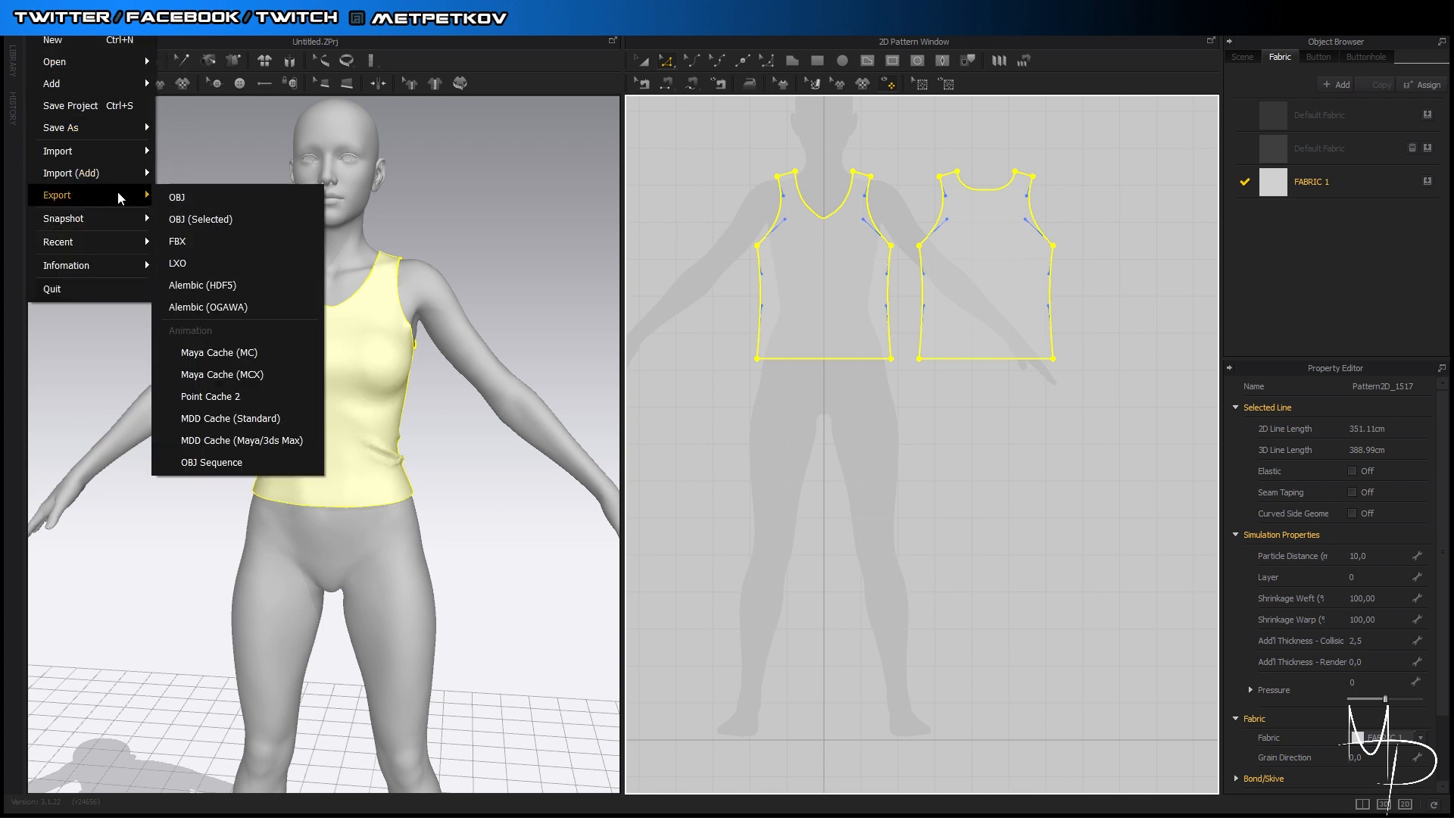
click(238, 225)
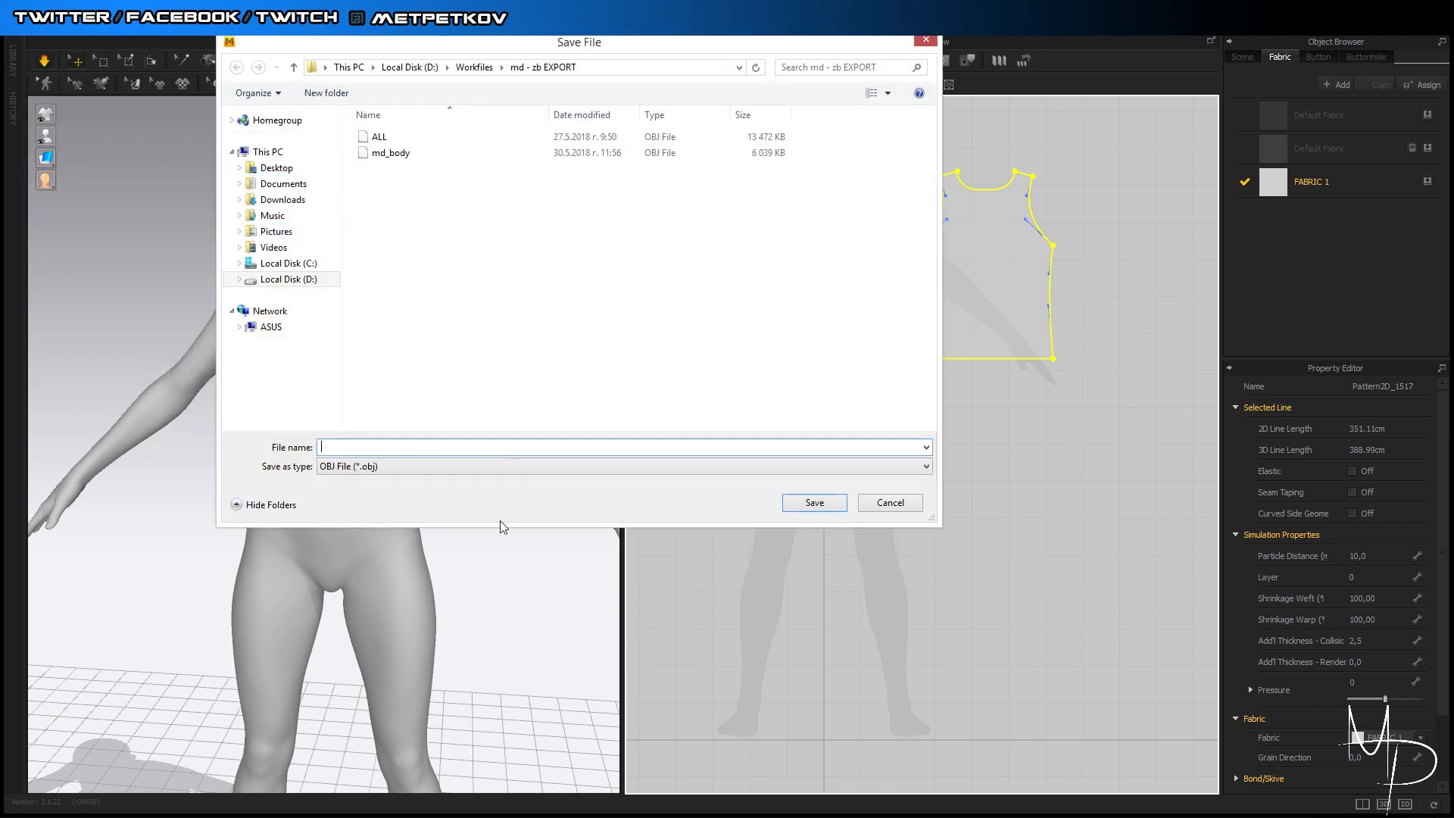
text(Tanktop)
key(Return)
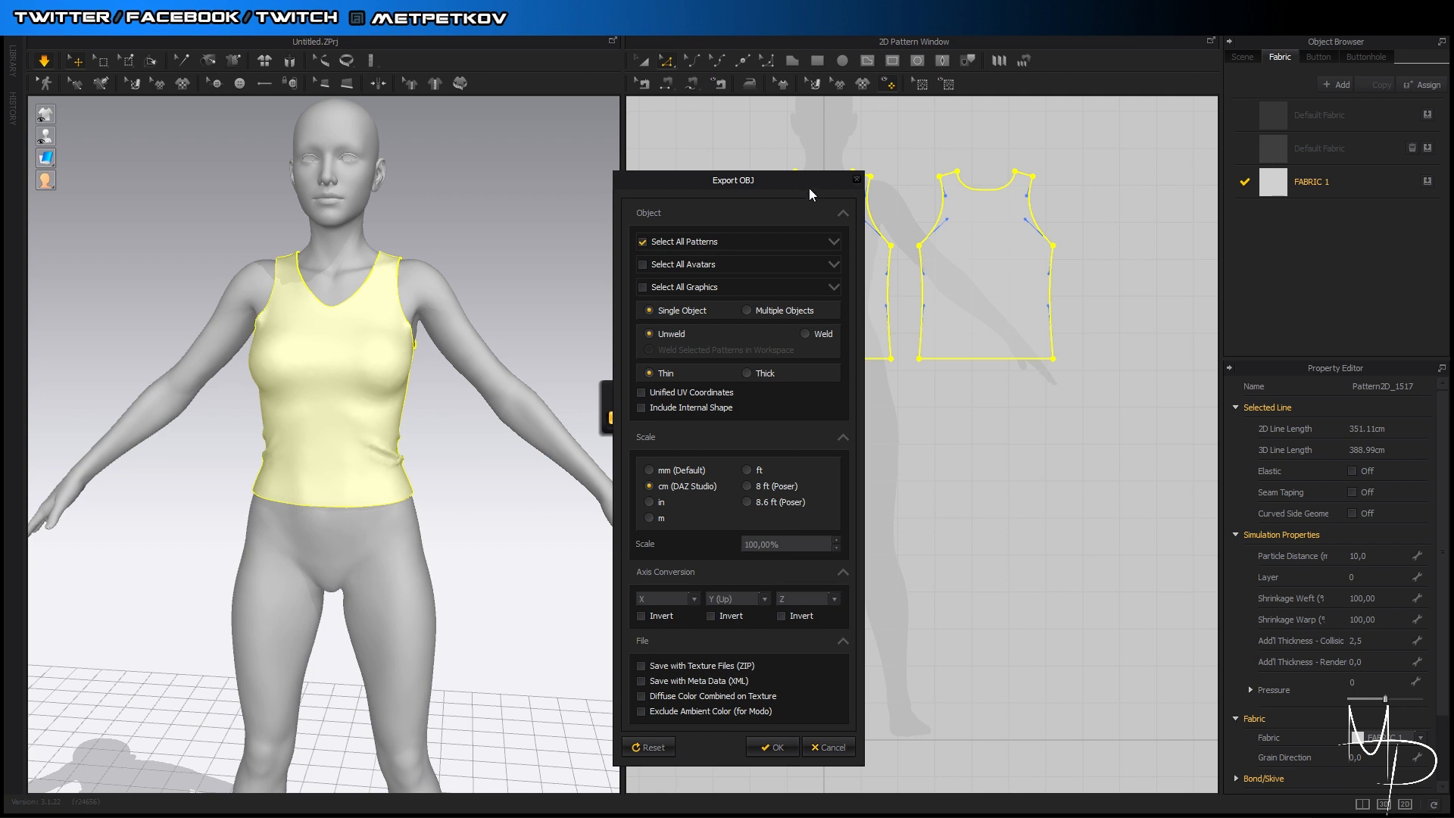
Review the patterns and avatars in the OBJ export settings and export the patterns as a single, unwelded object
drag(808, 188, 499, 97)
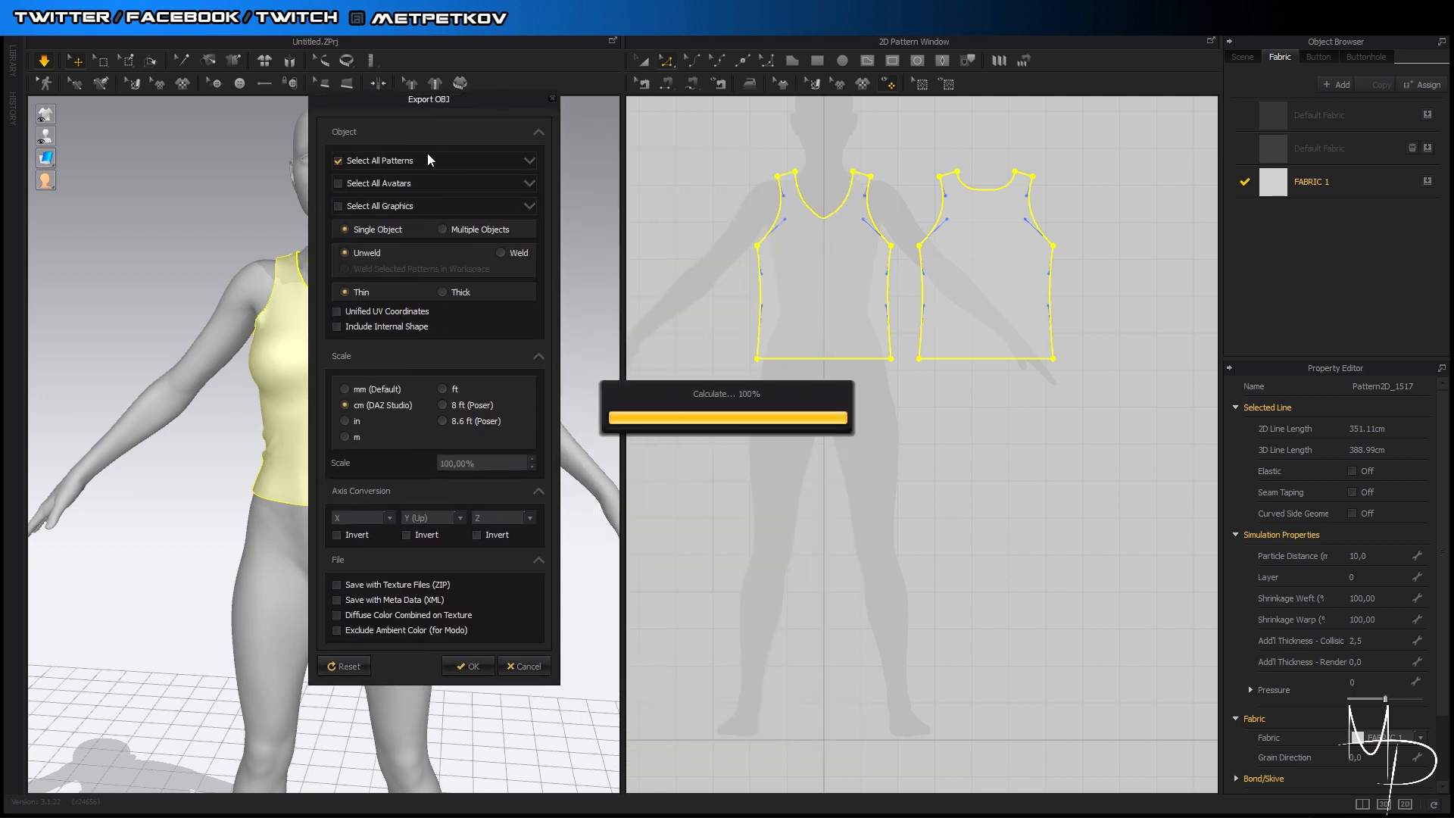
click(530, 160)
click(531, 159)
click(529, 184)
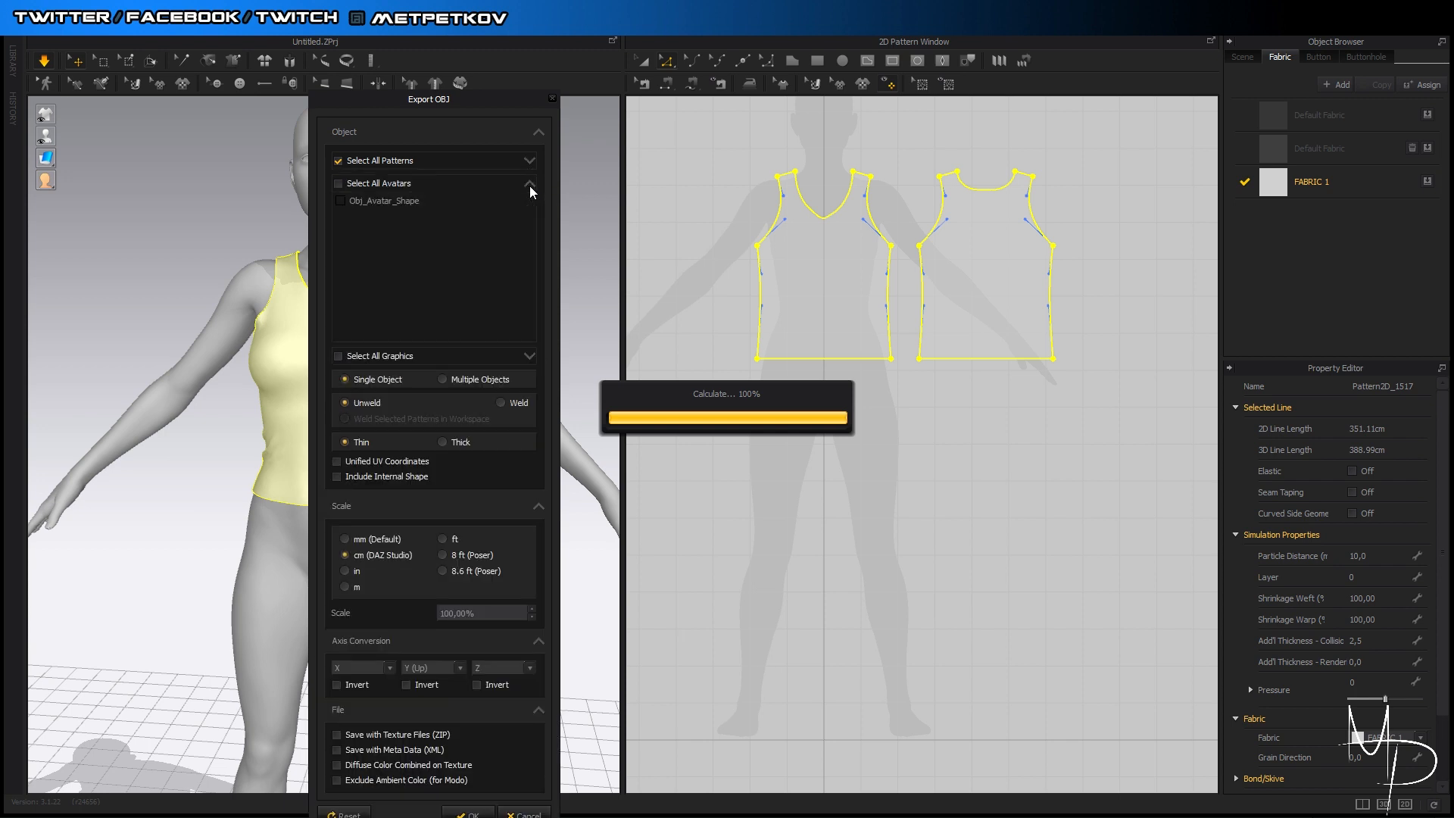
click(530, 184)
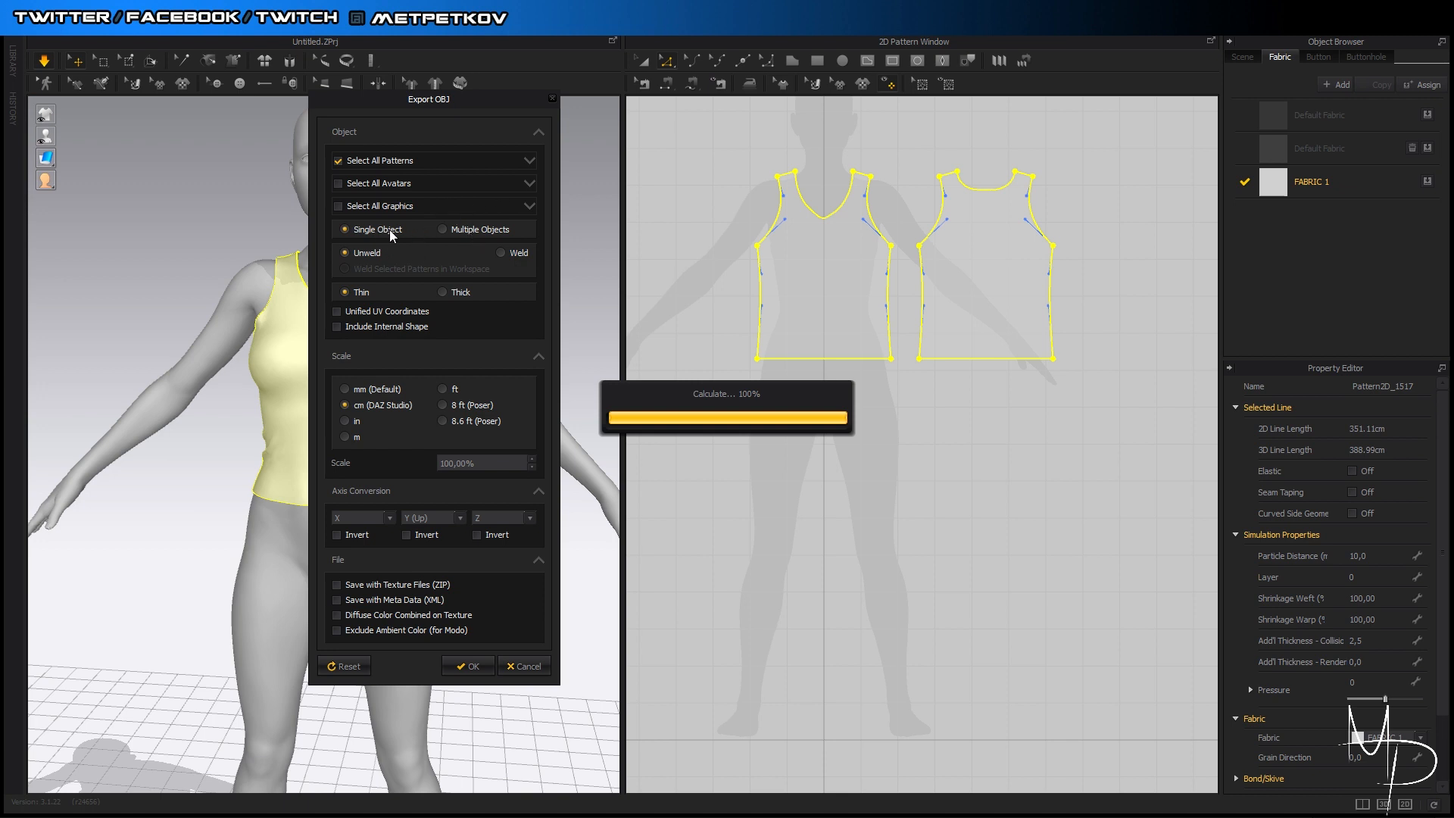
click(477, 233)
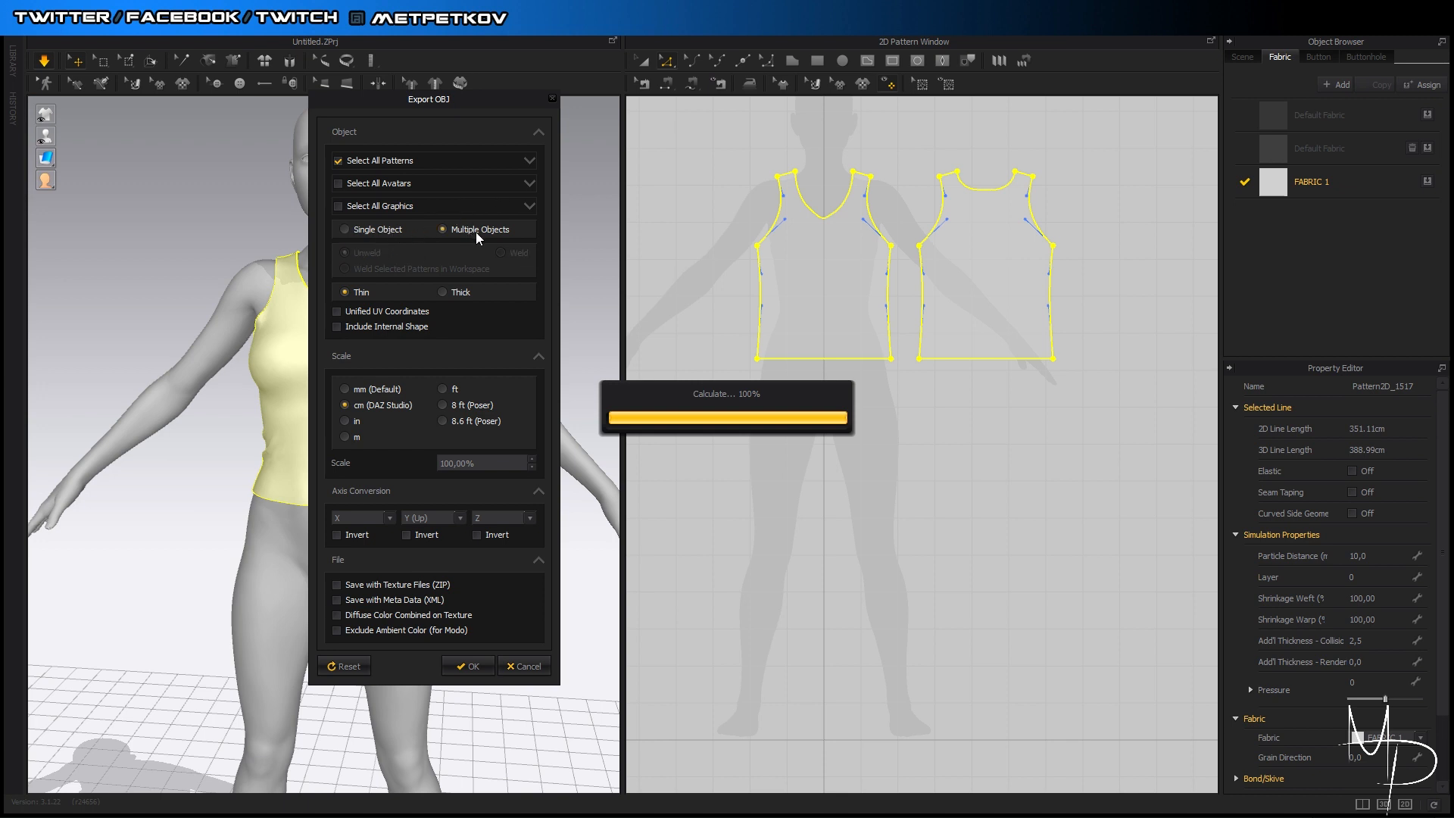
click(376, 230)
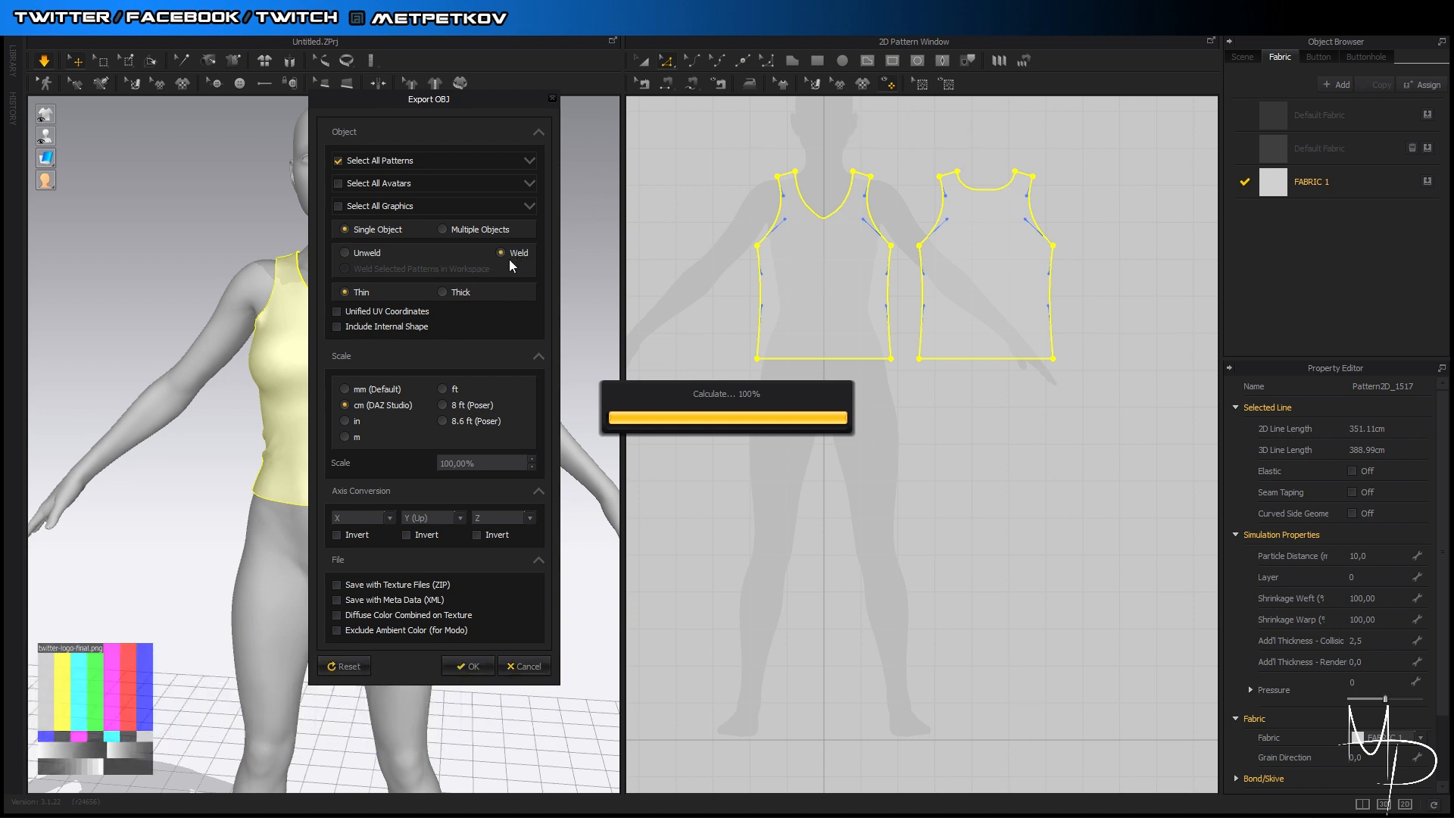
click(375, 256)
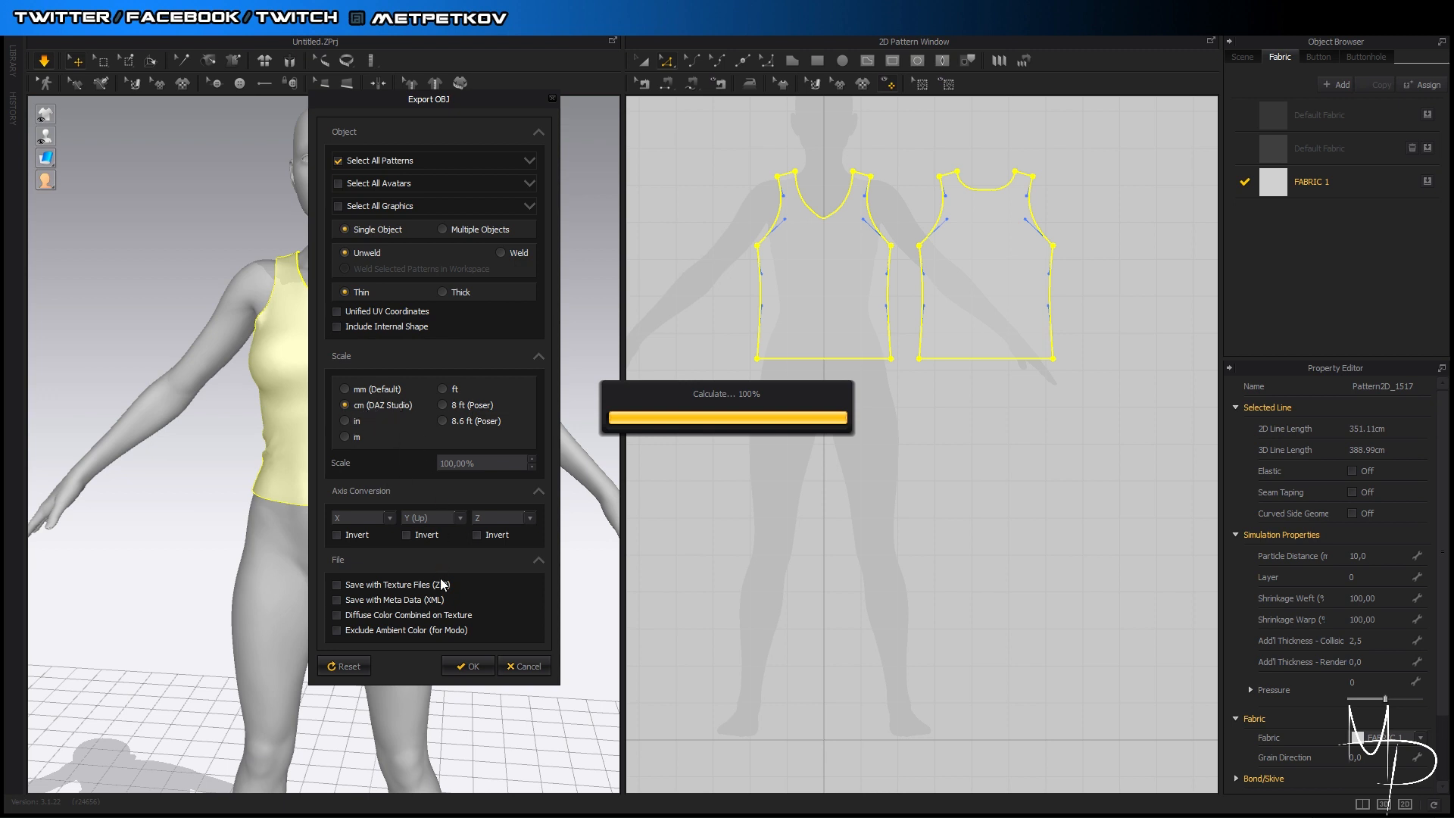
click(478, 670)
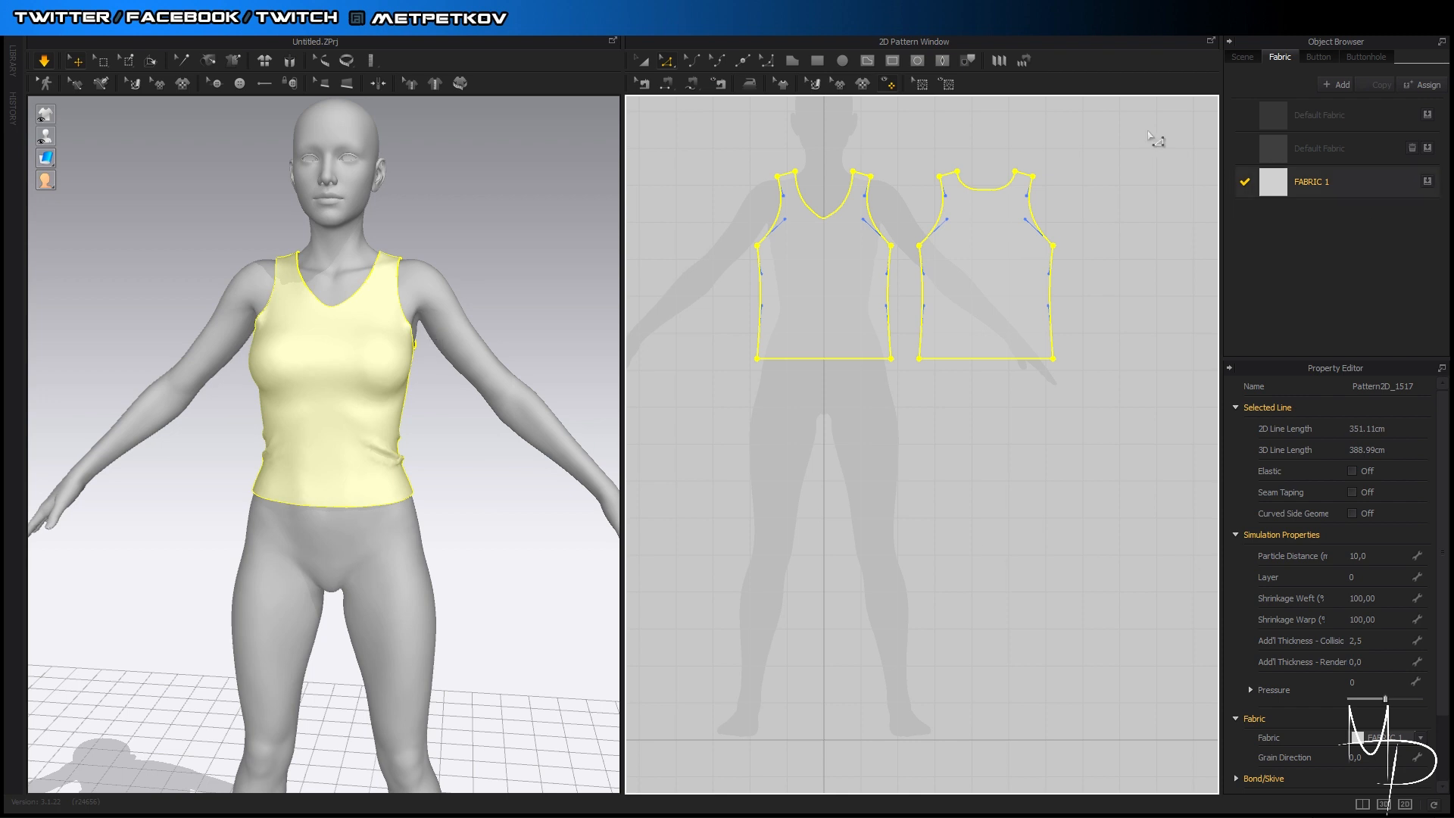
Switch to ZBrush and bring the whole character into view at the centre of the canvas
click(1432, 35)
click(738, 437)
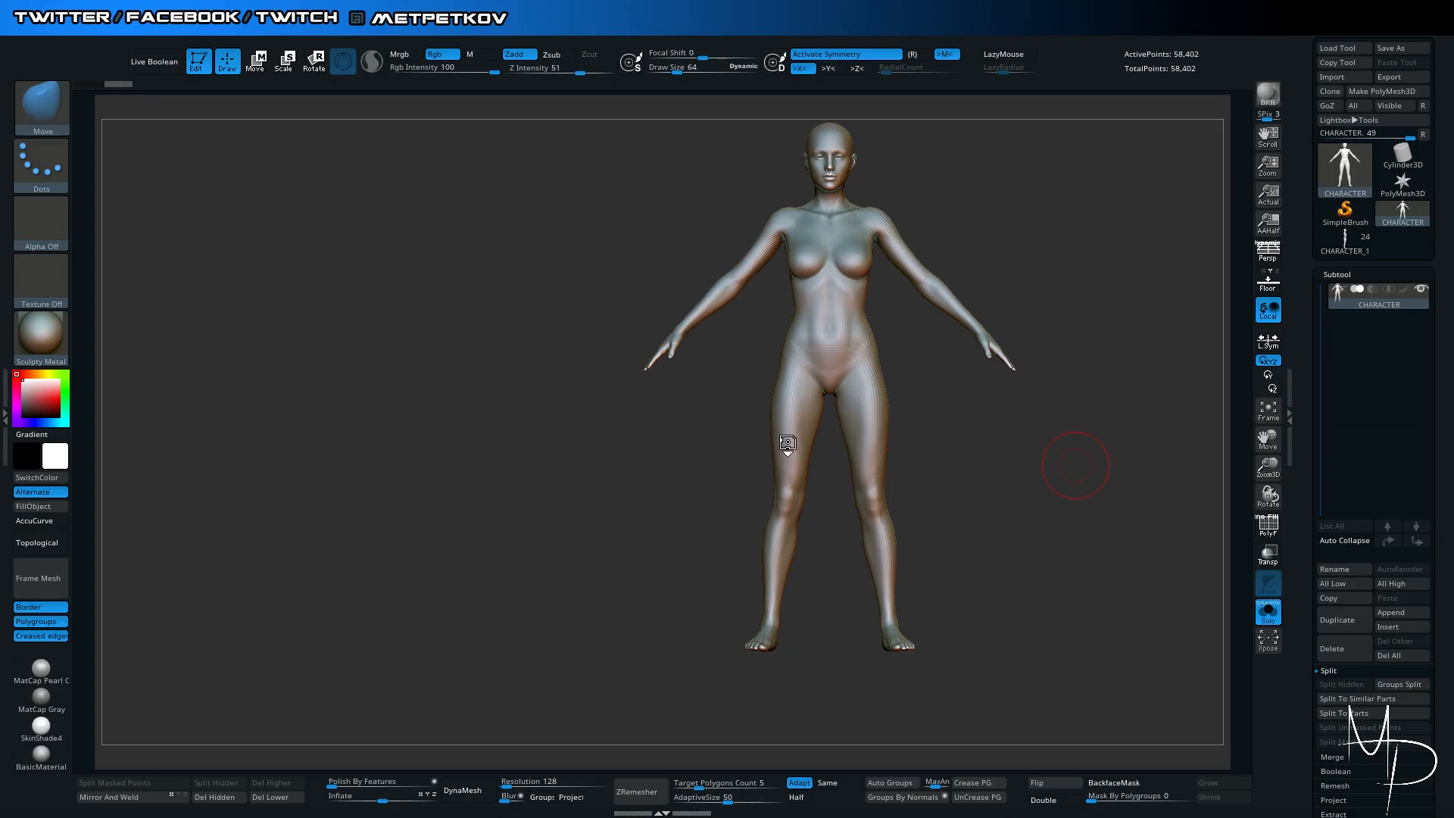
mouse_move(1016, 482)
mouse_down()
mouse_move(1038, 504)
mouse_move(886, 500)
mouse_move(889, 529)
mouse_move(834, 522)
mouse_move(837, 541)
mouse_up()
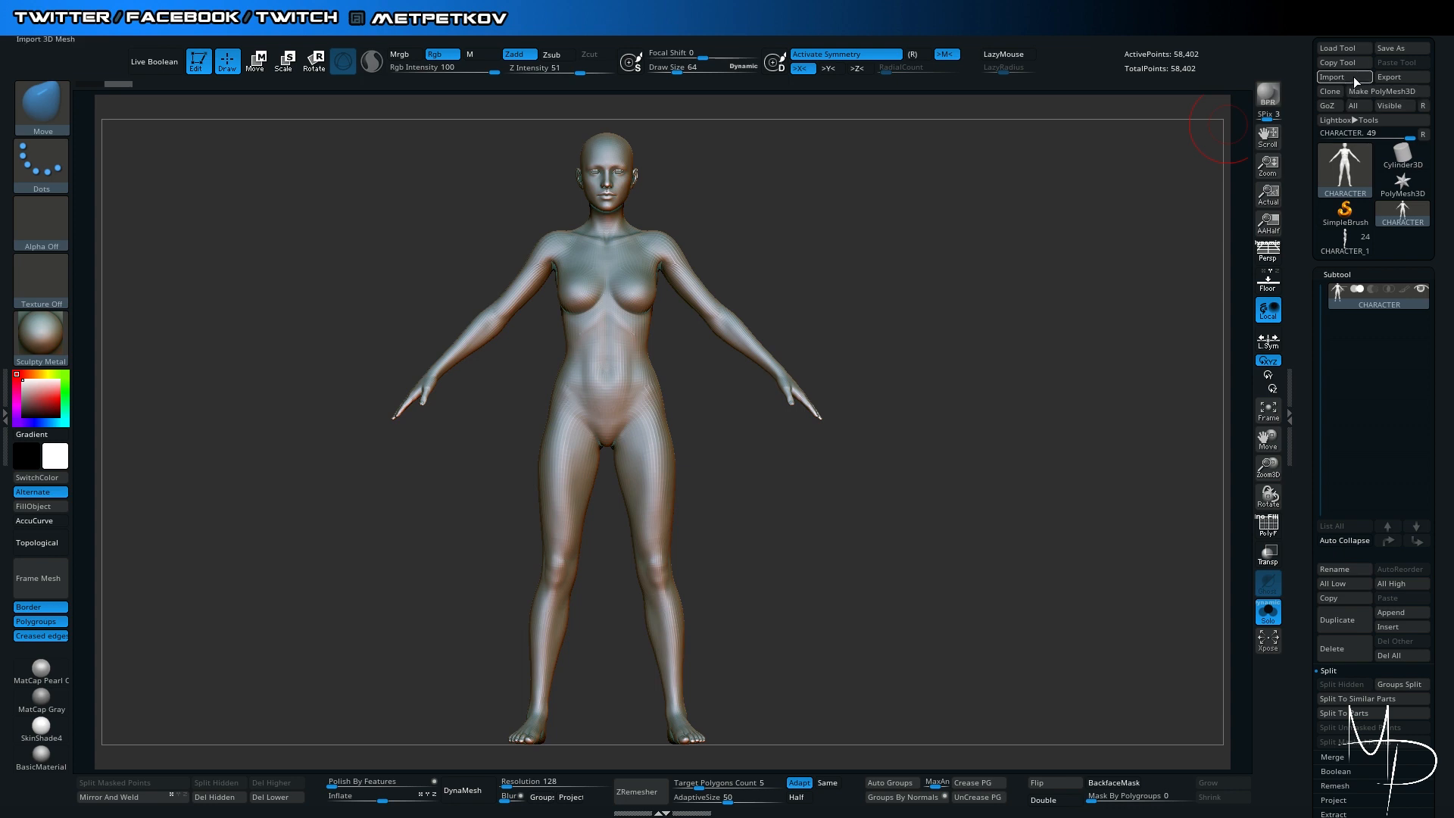
Try to import the exported Tanktop mesh into the CHARACTER subtool and undo the import
click(1344, 76)
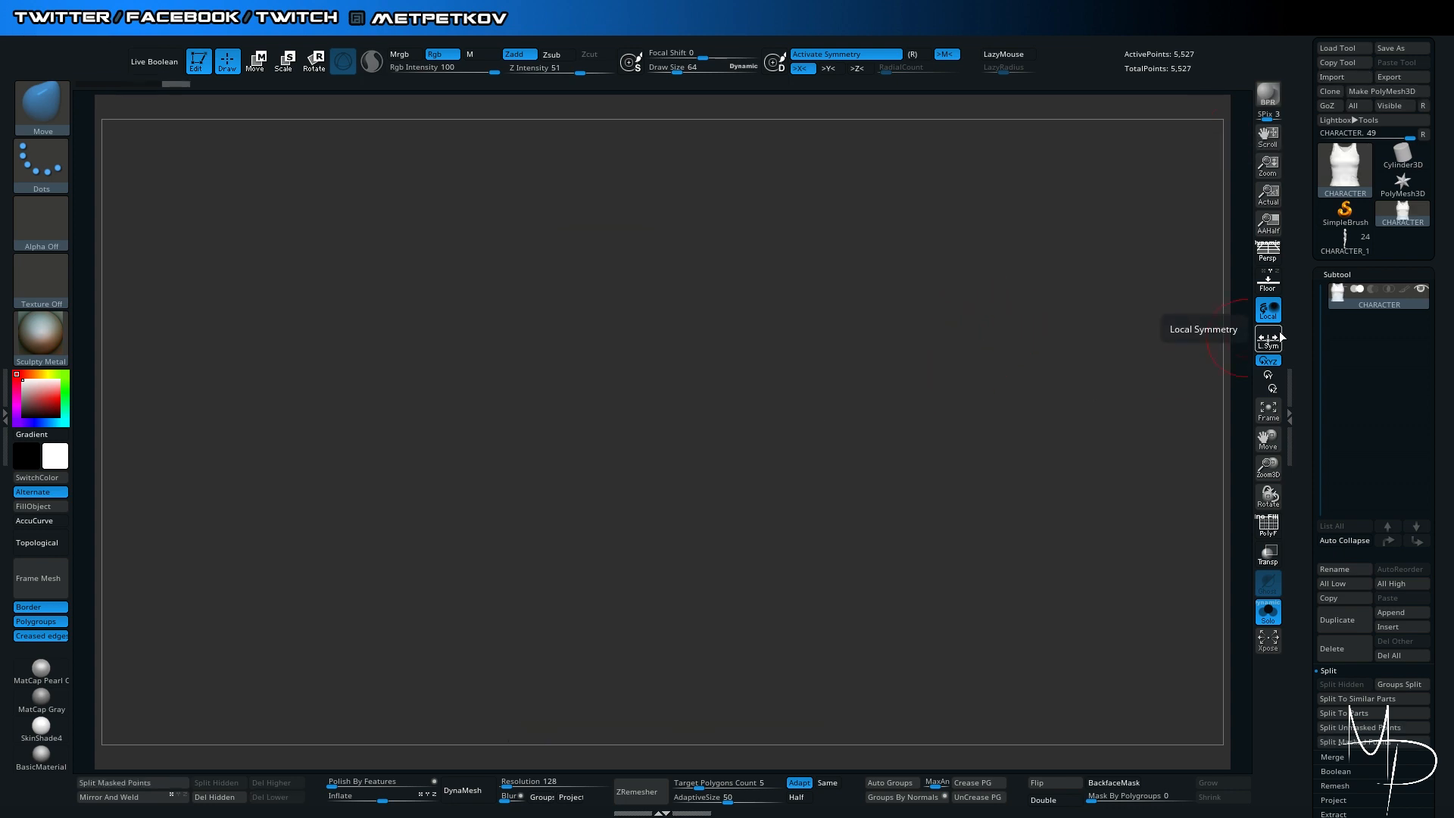
key(ctrl+z)
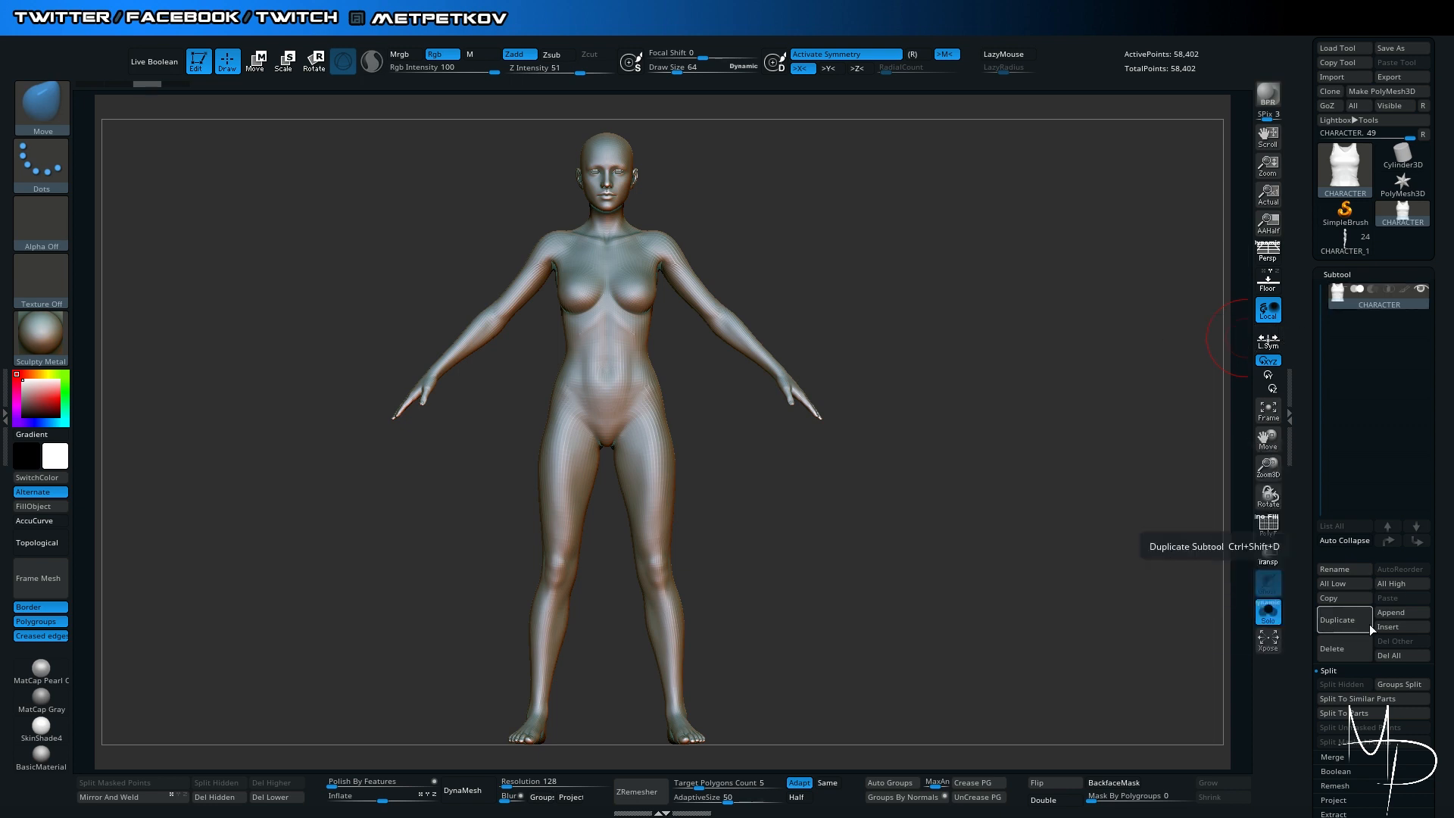
Append a Cone3D as a new subtool and replace its mesh by importing the Tanktop OBJ
click(1390, 612)
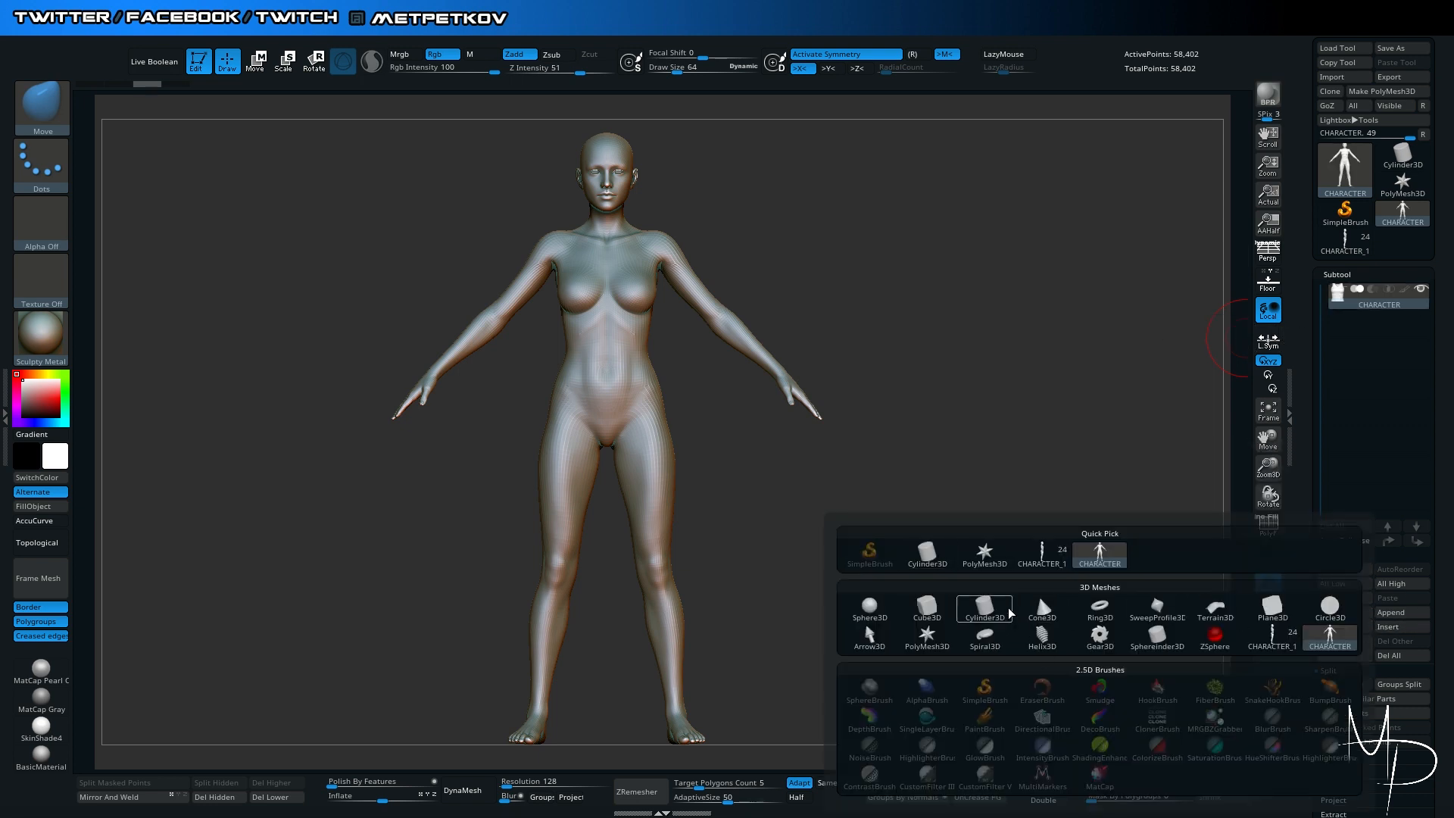
click(1040, 606)
alt+drag(1178, 415, 1188, 384)
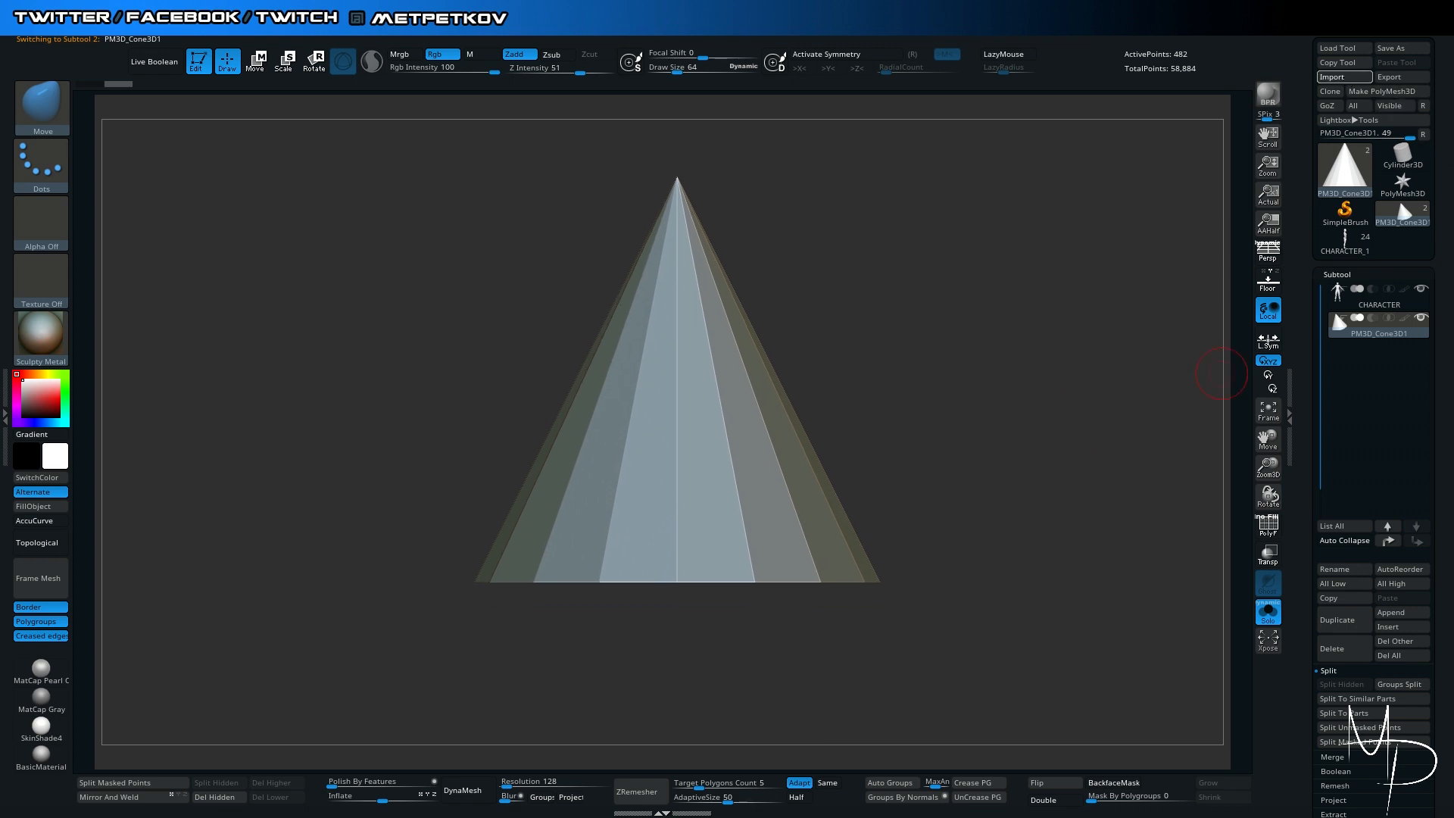
click(1345, 77)
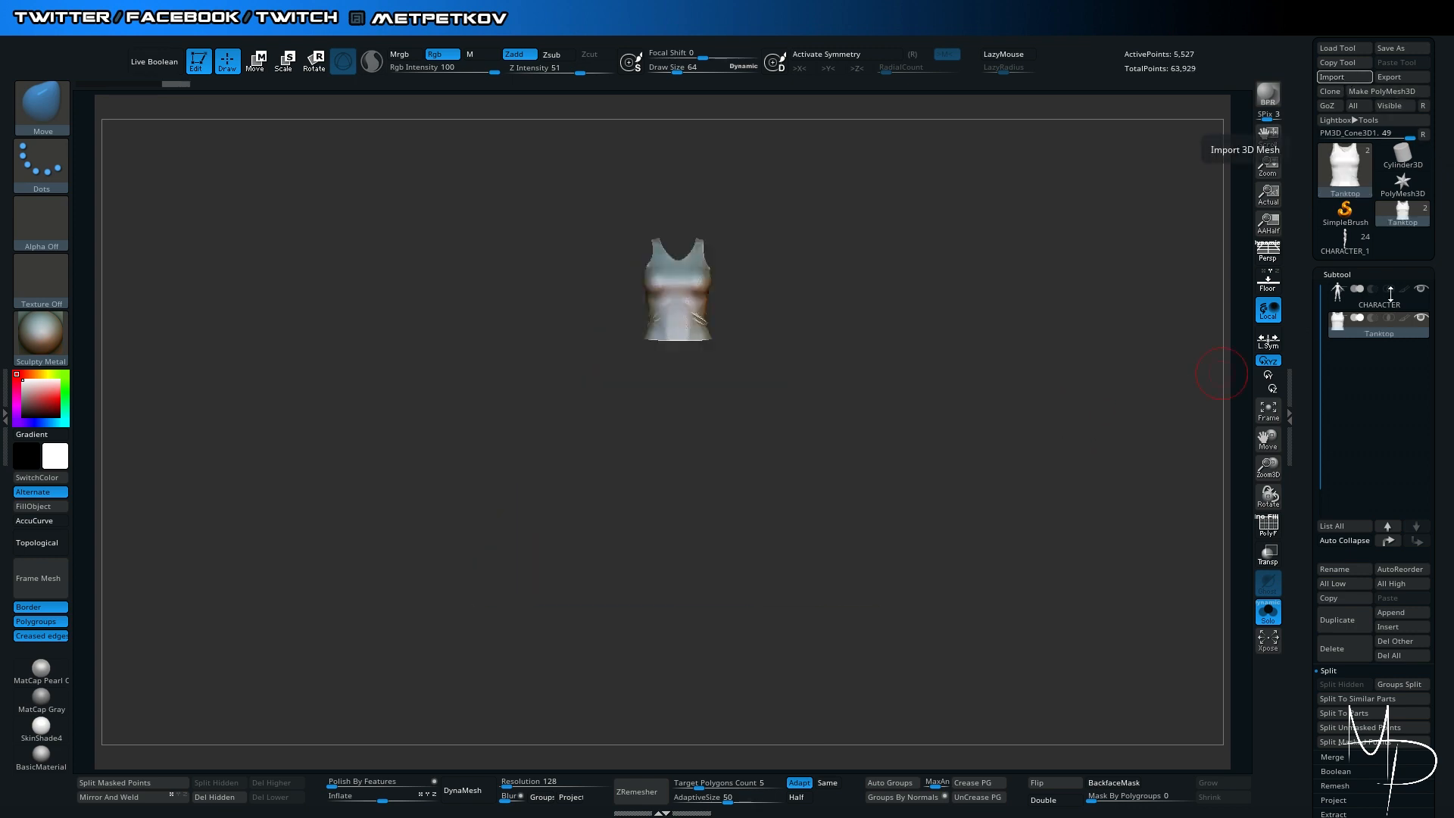
Show the character together with the Tanktop subtool and examine the garment's fit, mesh wireframe and waist wrinkles
drag(946, 337, 984, 357)
shift+drag(1029, 439, 984, 432)
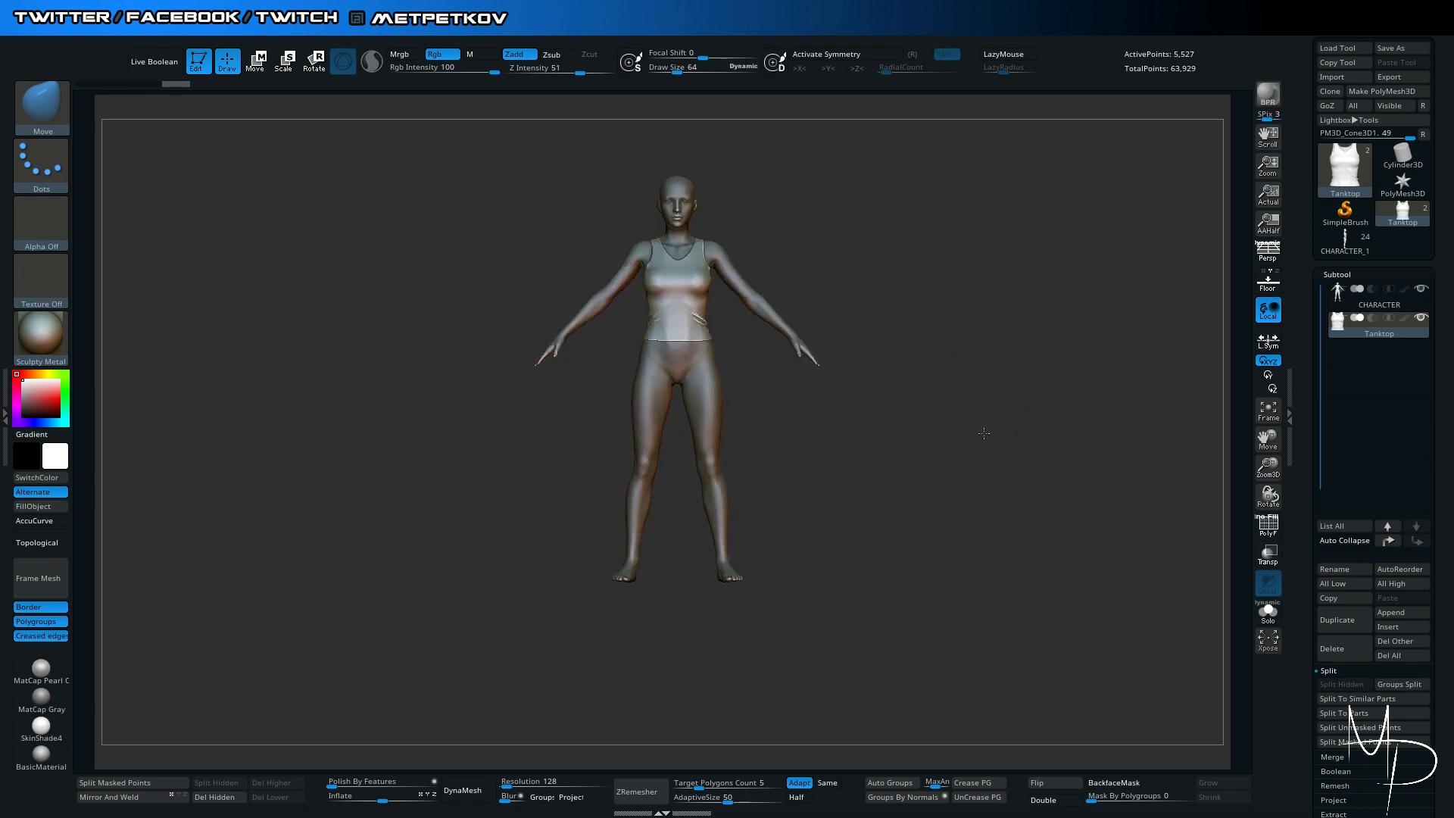
alt+drag(824, 512, 1030, 506)
mouse_move(587, 330)
alt+mouse_down()
mouse_move(917, 607)
mouse_move(939, 564)
mouse_move(913, 513)
mouse_move(993, 535)
mouse_move(997, 557)
alt+mouse_up()
key(shift+f)
alt+drag(707, 462, 918, 500)
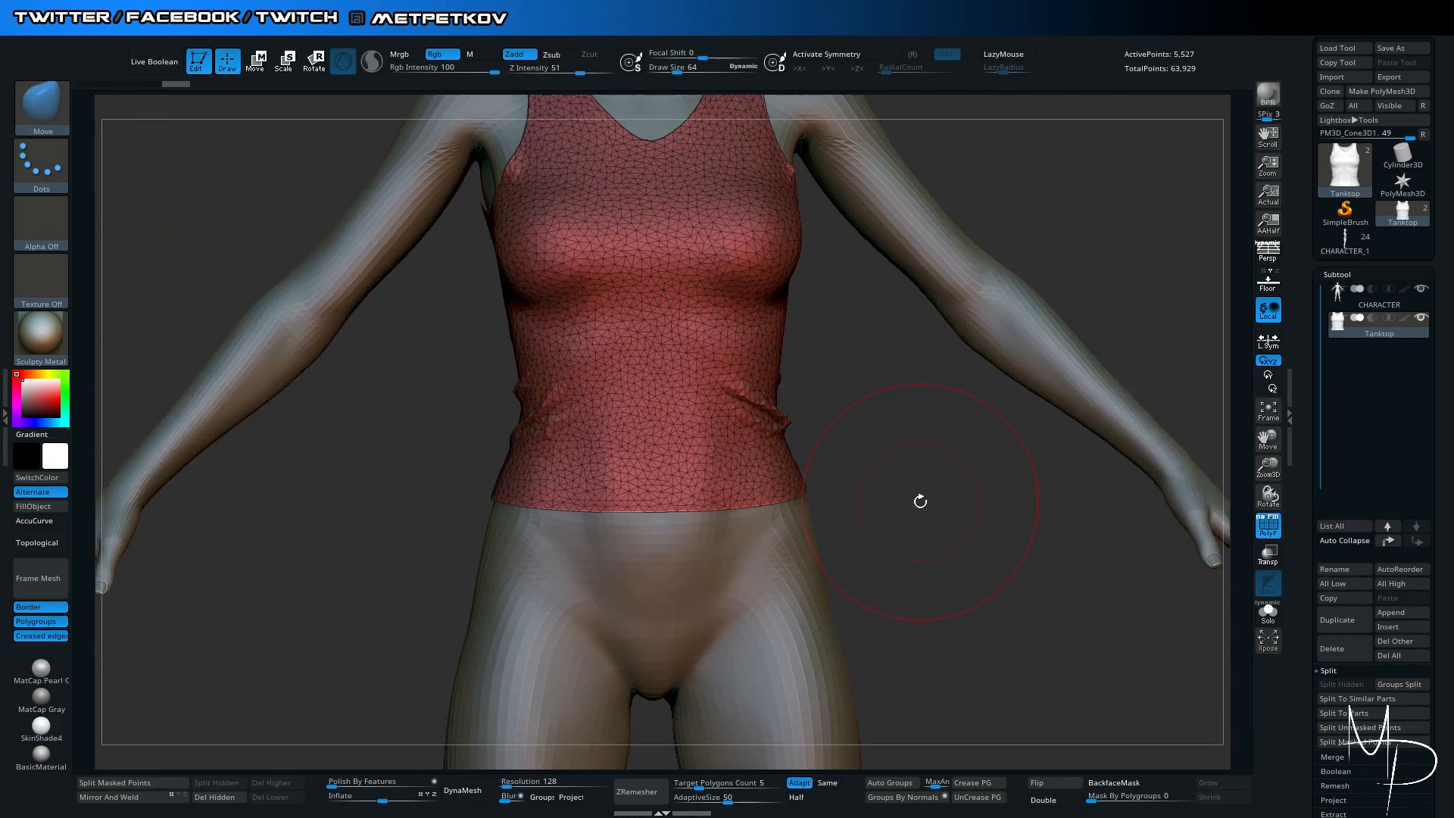
key(shift+f)
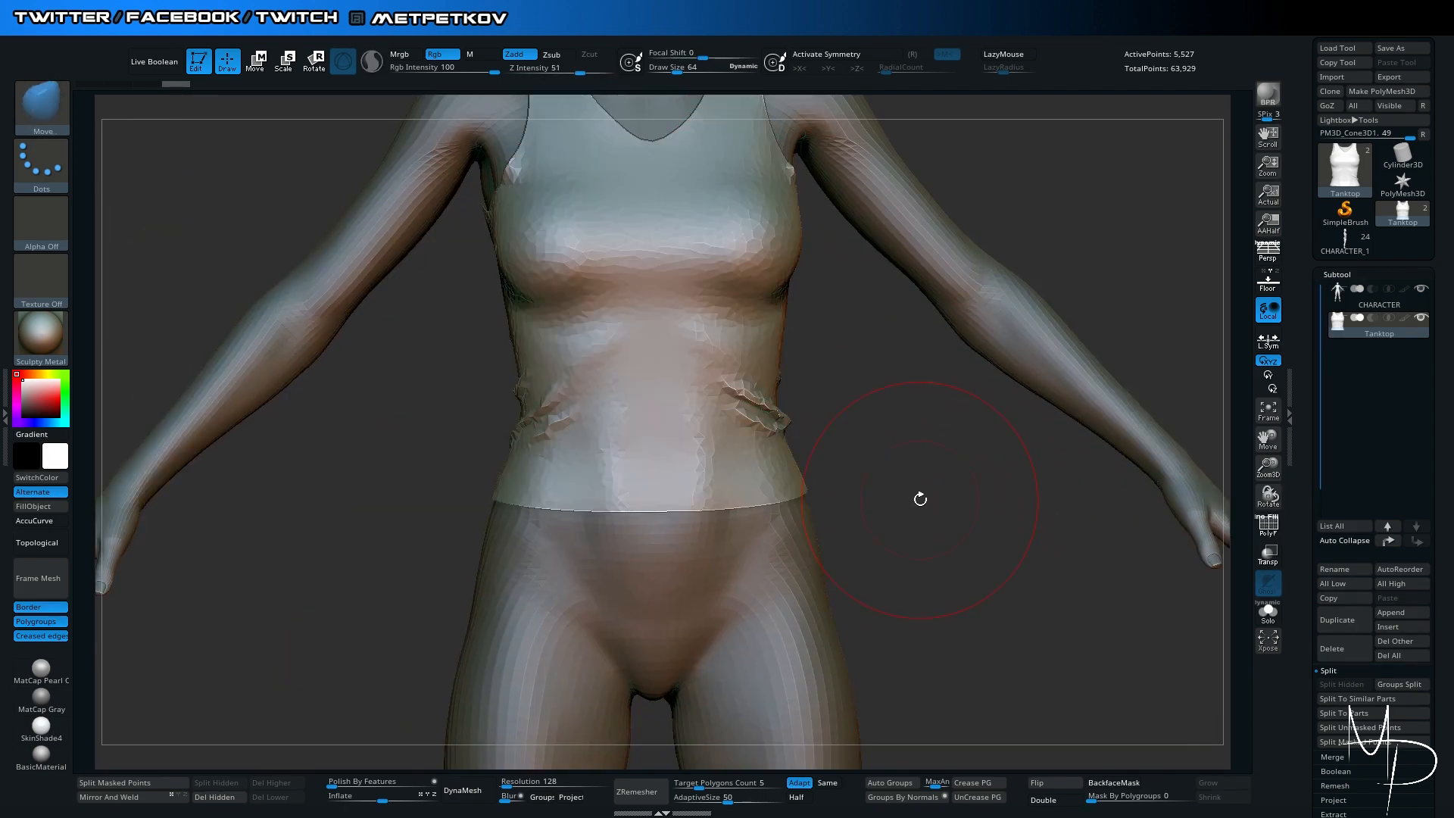
drag(838, 402, 909, 462)
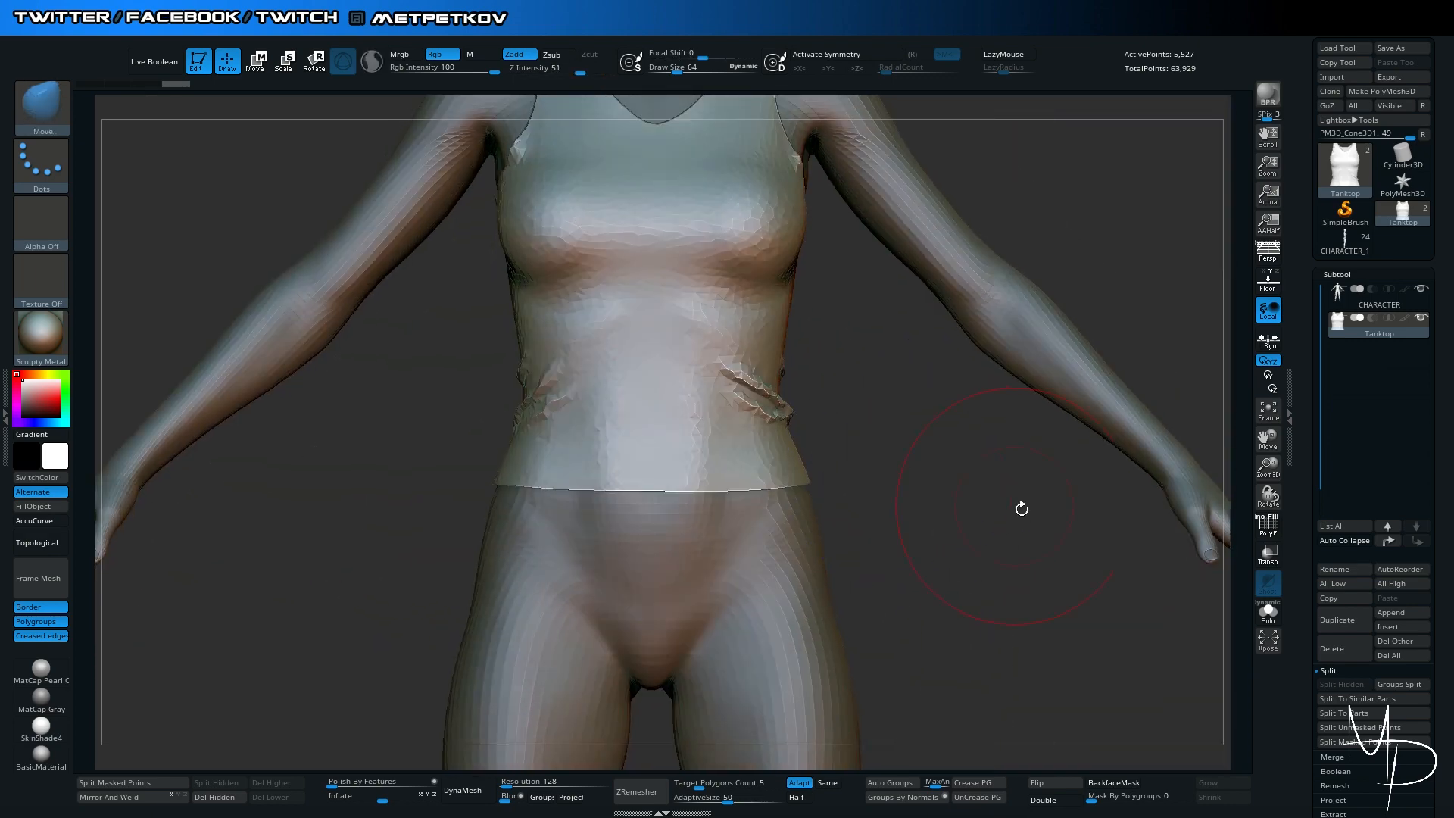
alt+drag(969, 547, 740, 557)
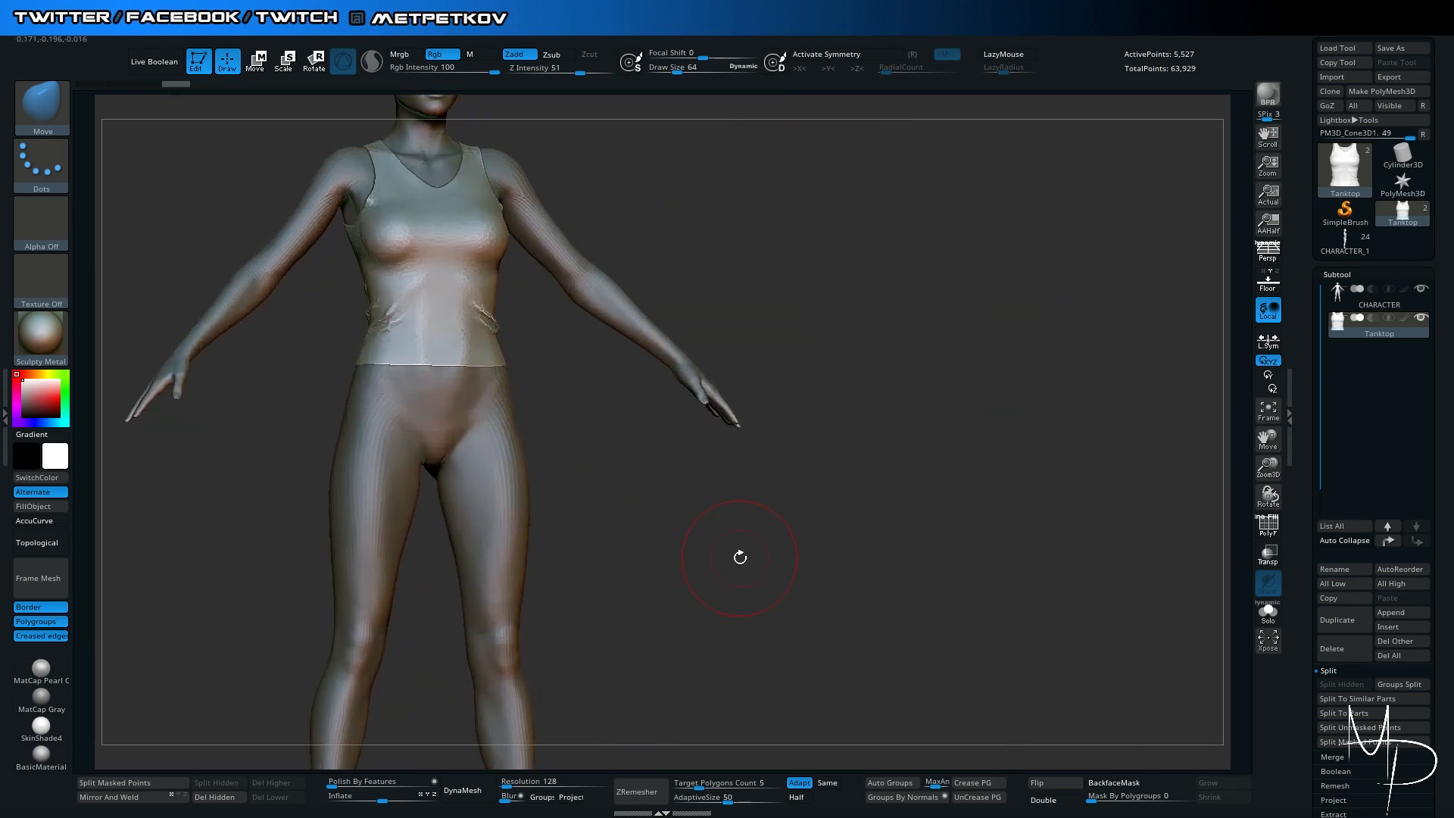
Display the Tanktop's polyframe from the side and split its front and back into separate polygroups with Auto Groups
drag(222, 463, 495, 441)
drag(293, 370, 356, 367)
key(shift+f)
alt+drag(479, 404, 351, 384)
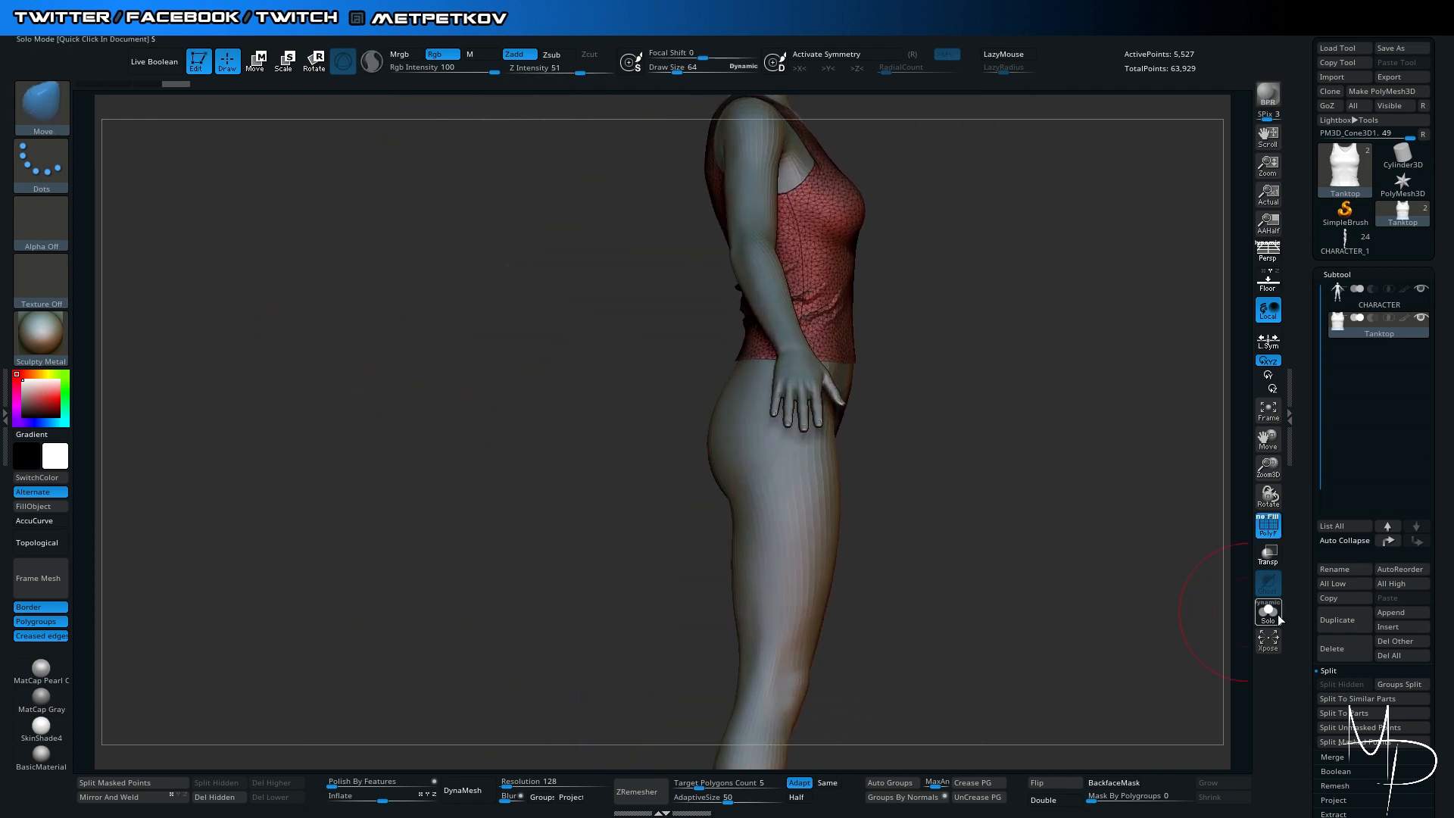
drag(1299, 701, 1339, 204)
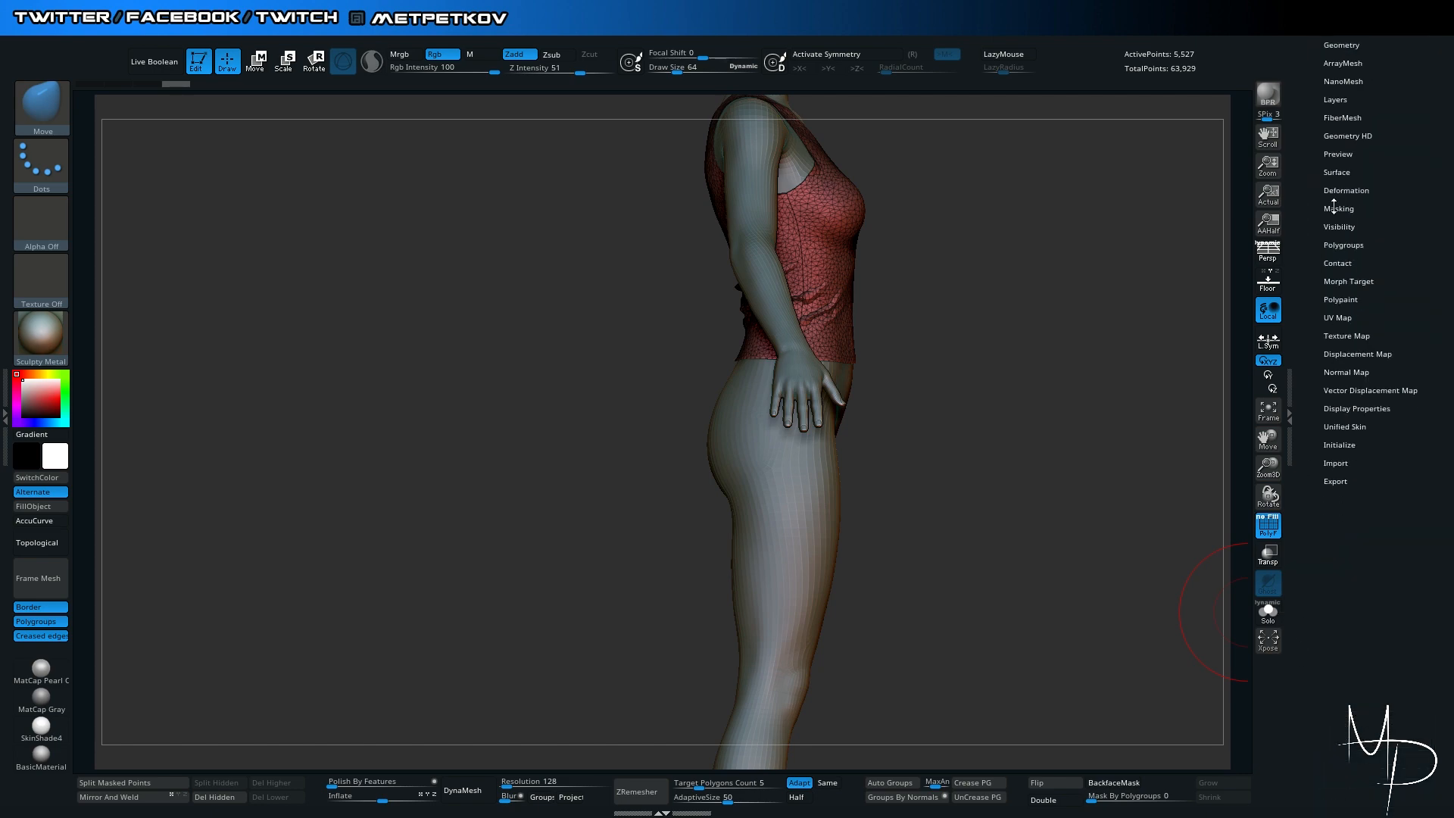
click(1338, 244)
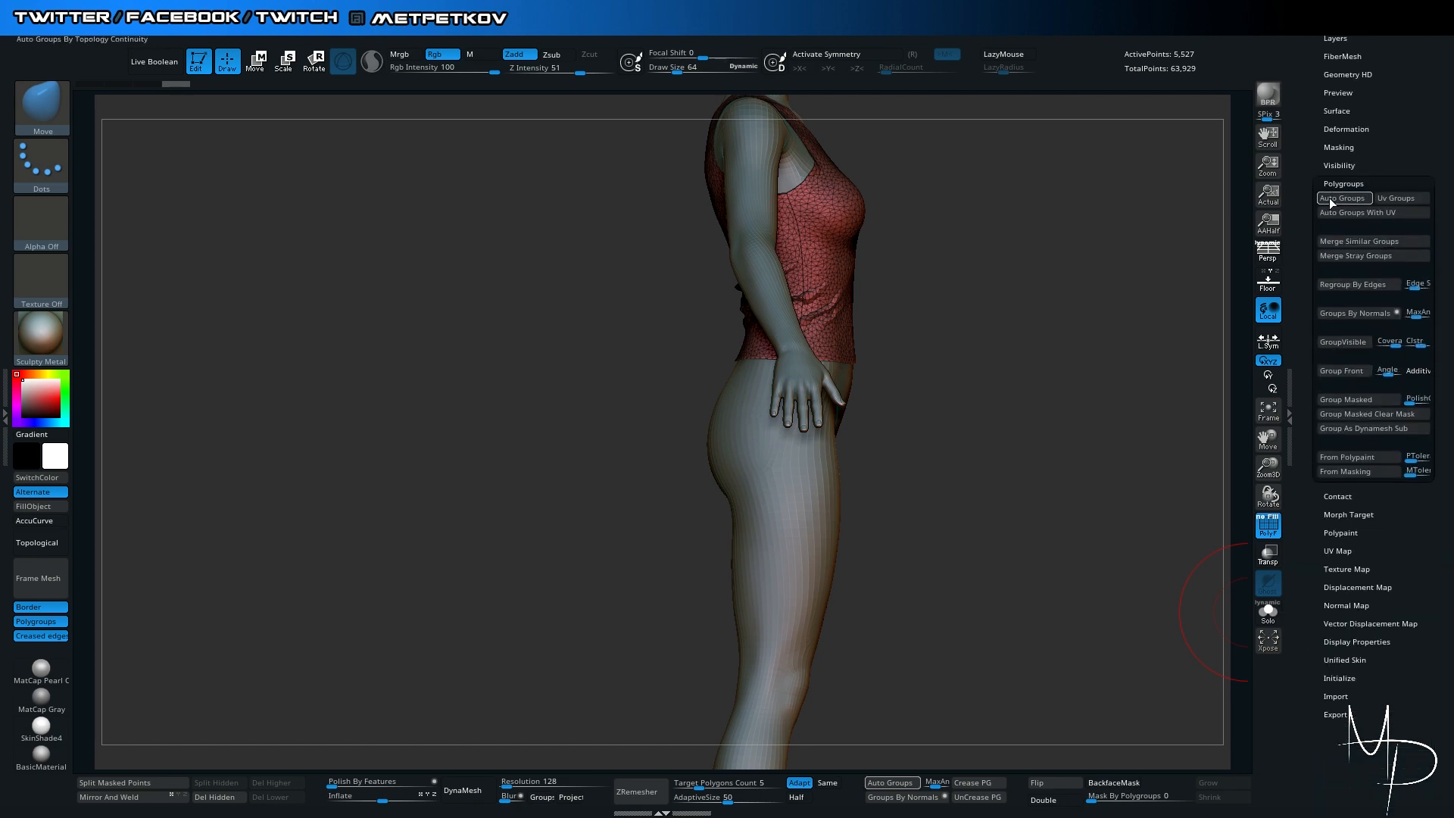
click(1330, 203)
drag(1121, 445, 1036, 471)
drag(987, 558, 554, 459)
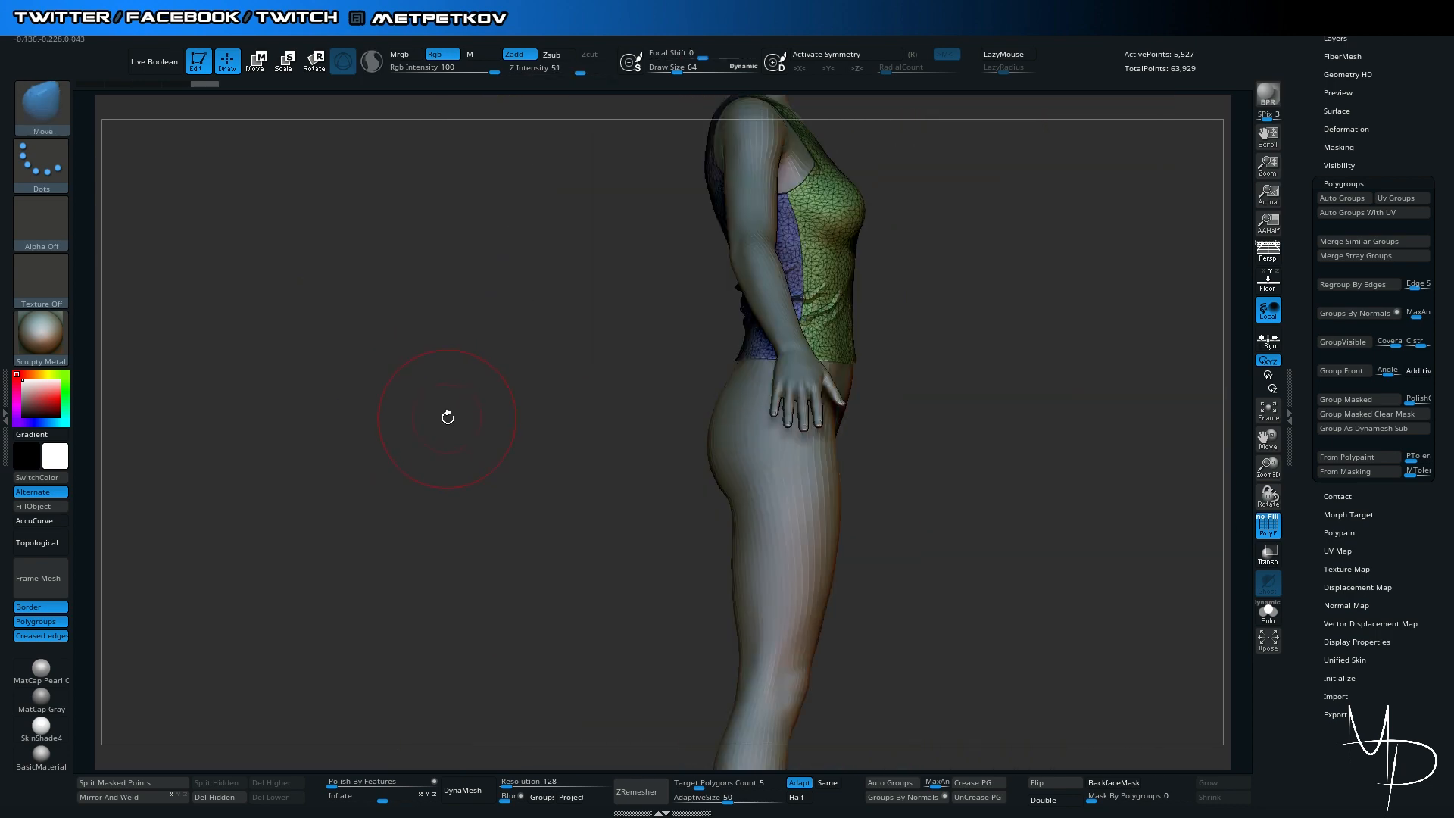
Switch to the CHARACTER_1 tool, hide the polyframe and examine the finished outfit from front and back
drag(1316, 89, 1314, 226)
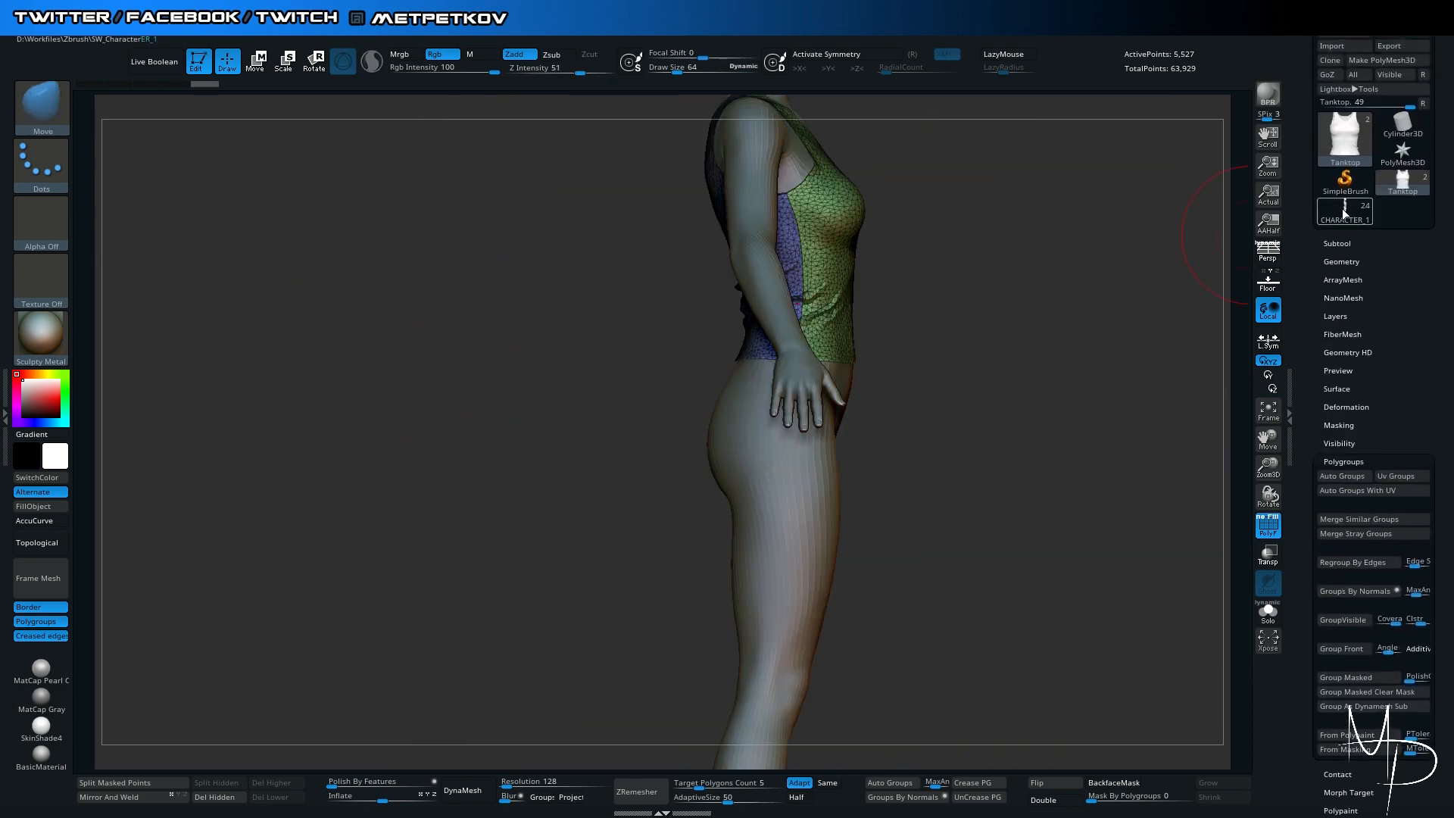
click(1346, 209)
mouse_move(424, 429)
mouse_down()
mouse_move(348, 383)
mouse_move(531, 475)
mouse_up()
key(shift+f)
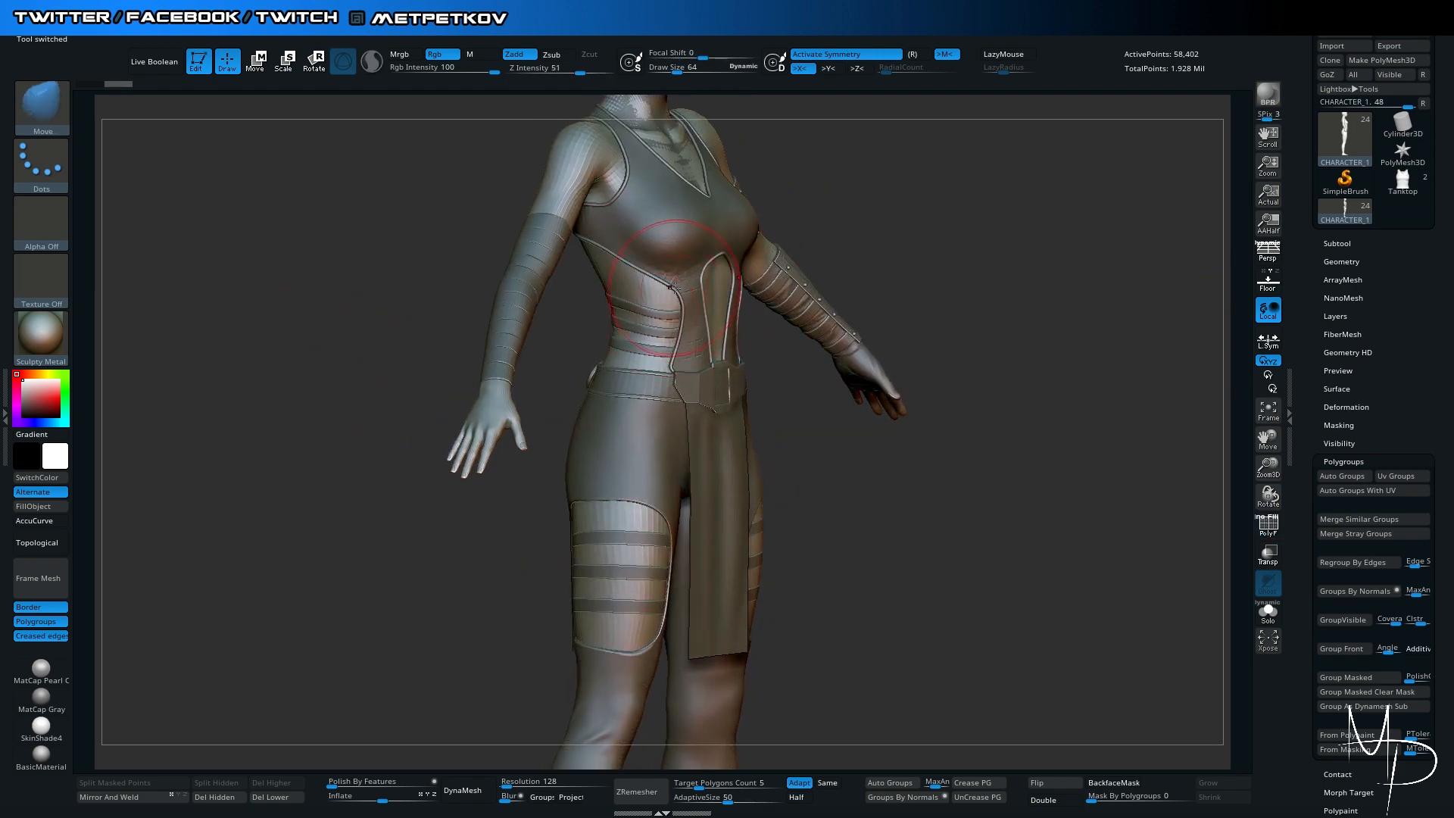
drag(293, 385, 466, 393)
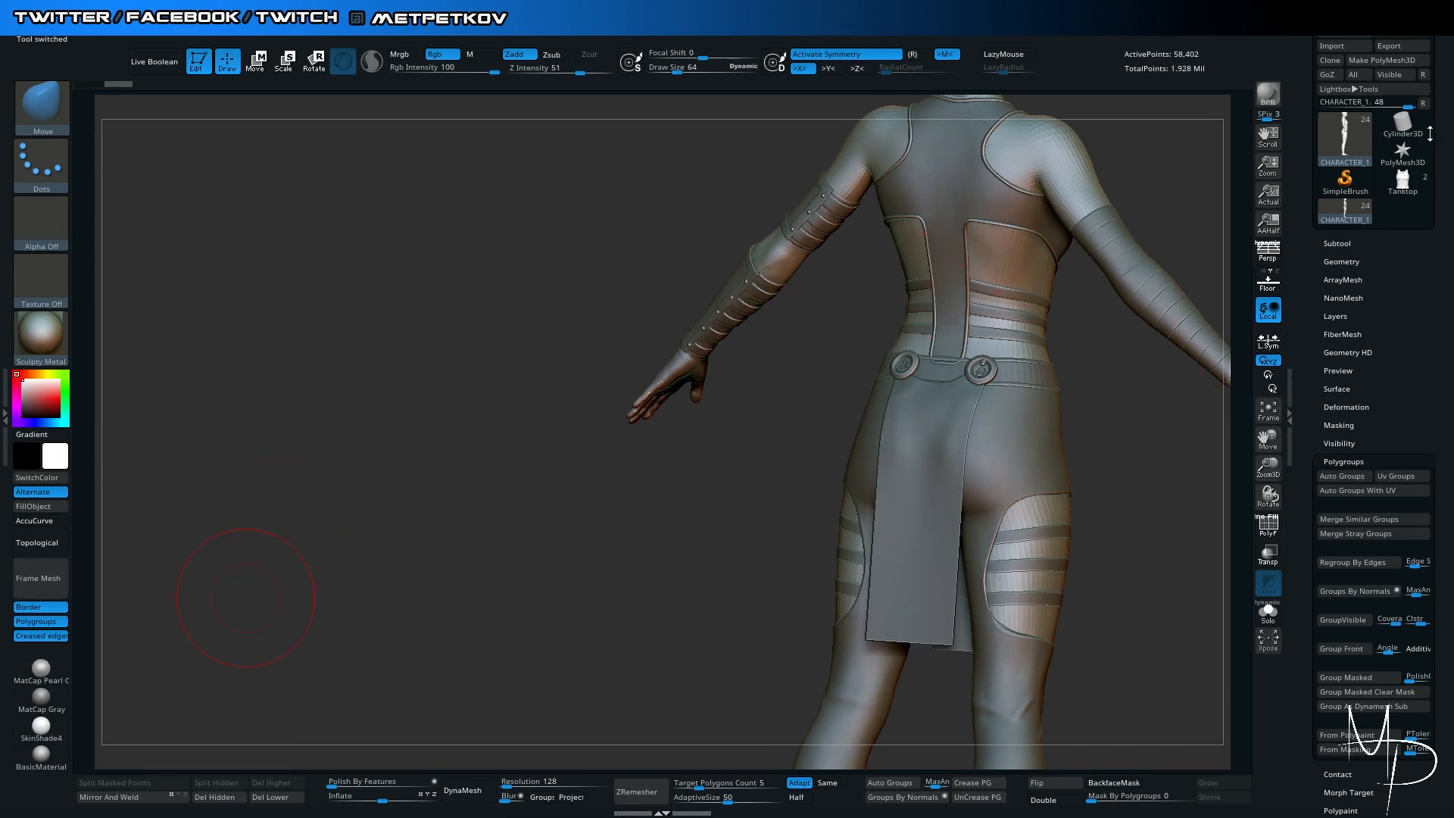
Switch back to the Tanktop tool and isolate the garment with its polyframe displayed
click(1406, 186)
drag(424, 380, 344, 656)
key(shift+f)
key(alt+s)
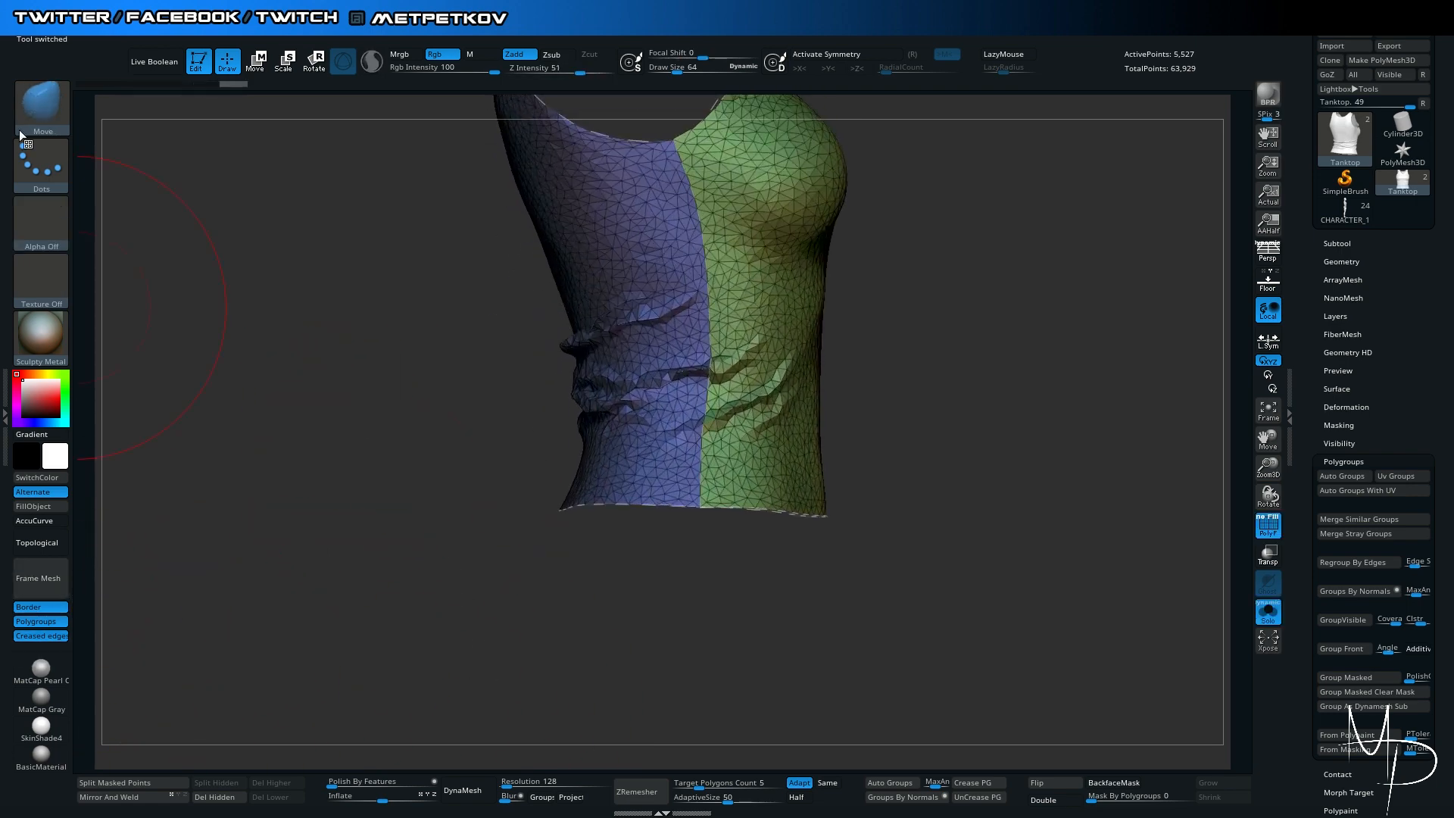
Frame the Tanktop's borders and polygroup seams with CurveTube piping at Draw Size 1, and hide the polyframe
click(42, 106)
click(570, 227)
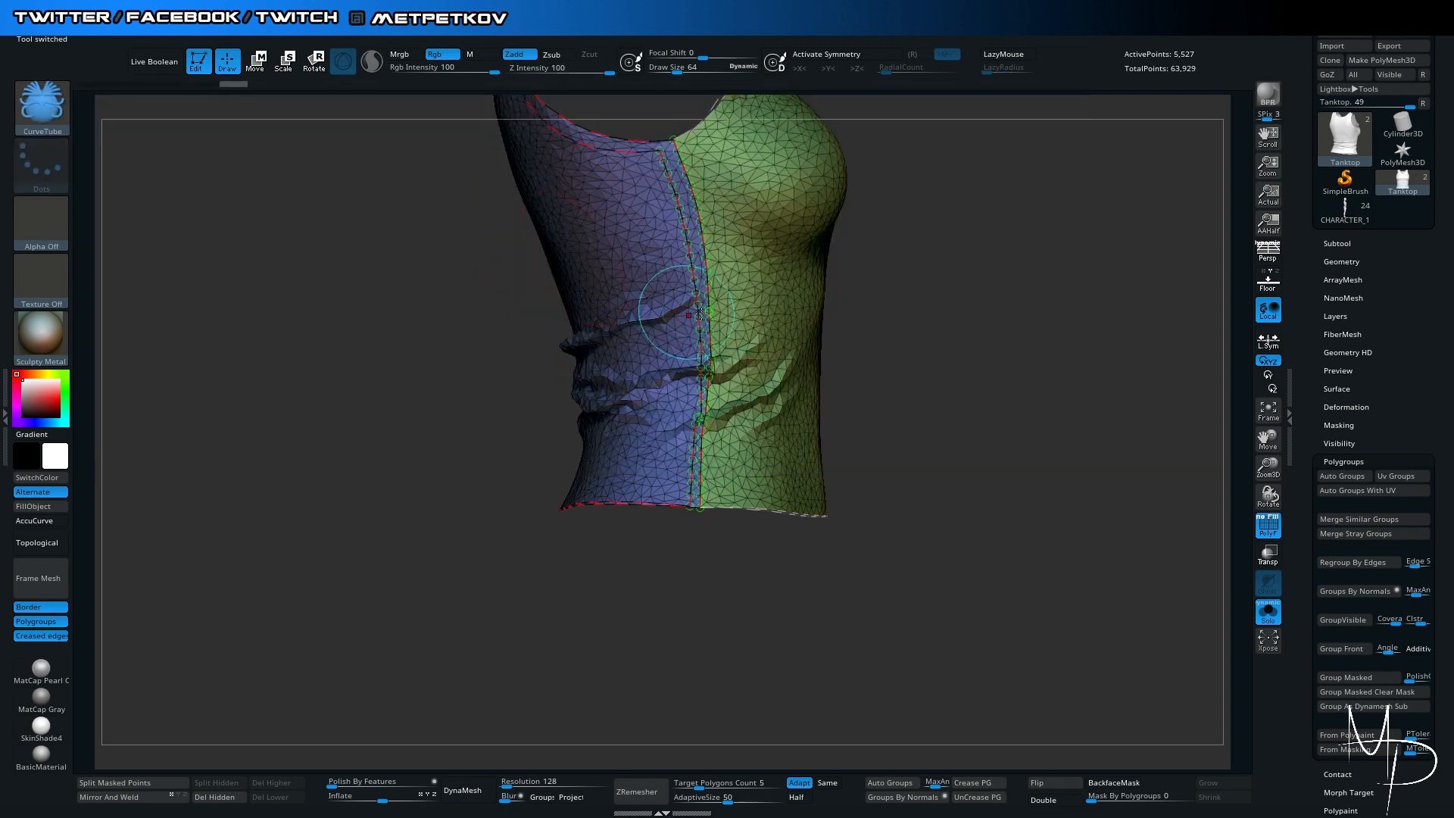
key(space)
click(691, 264)
mouse_move(309, 330)
alt+mouse_down()
mouse_move(243, 302)
mouse_move(243, 318)
mouse_move(318, 367)
mouse_move(288, 334)
mouse_move(305, 496)
mouse_move(357, 522)
alt+mouse_up()
key(shift+f)
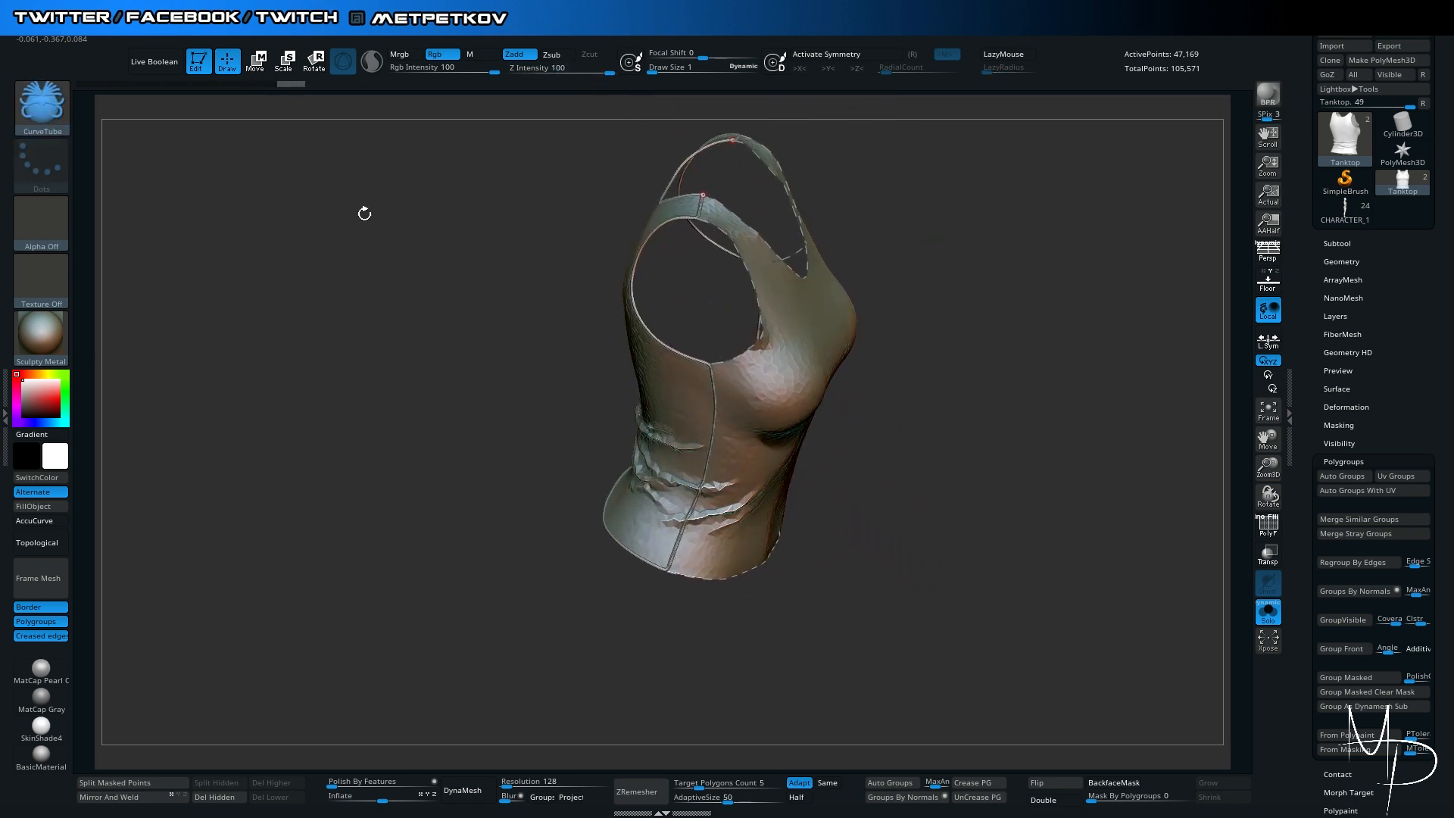
Delete the leftover frame curves from the Tanktop and display its polyframe
mouse_move(644, 40)
click(635, 41)
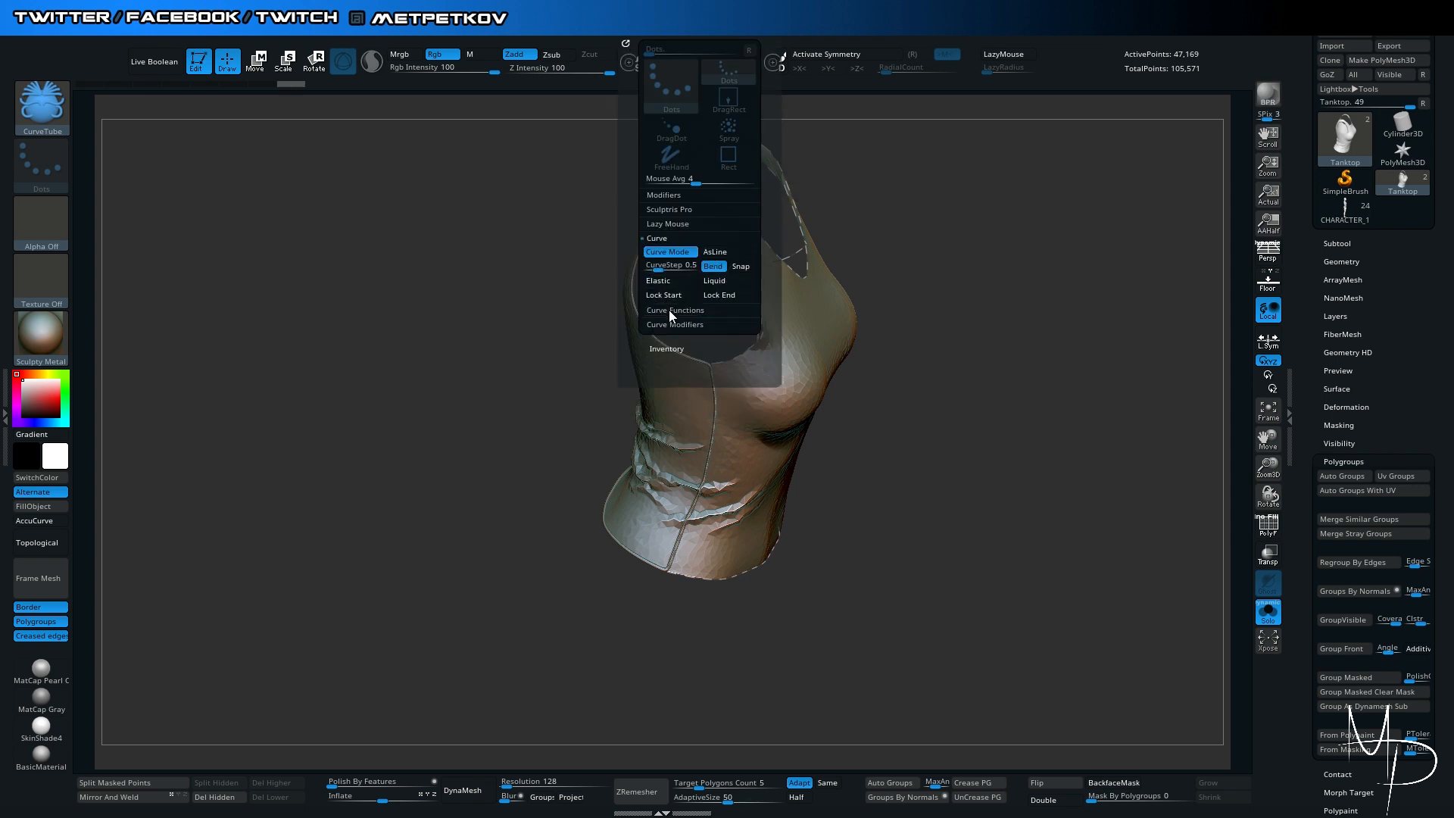
click(657, 271)
mouse_move(412, 379)
mouse_down()
mouse_move(322, 358)
mouse_move(349, 390)
mouse_move(393, 401)
mouse_move(573, 330)
mouse_up()
key(shift+f)
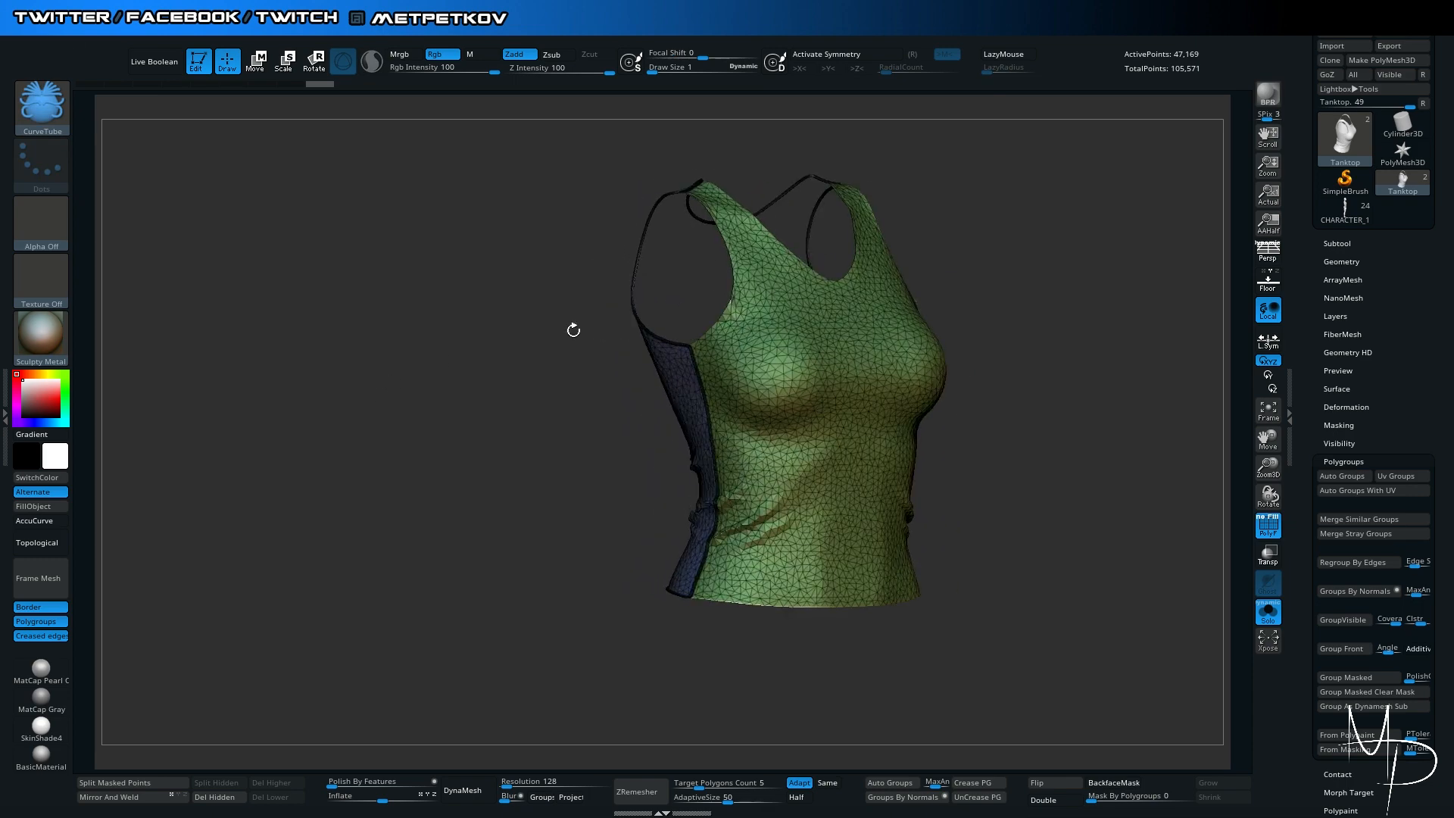
Inspect the Tanktop with double-sided display toggled on and off
click(1043, 800)
drag(337, 292, 455, 358)
click(1054, 801)
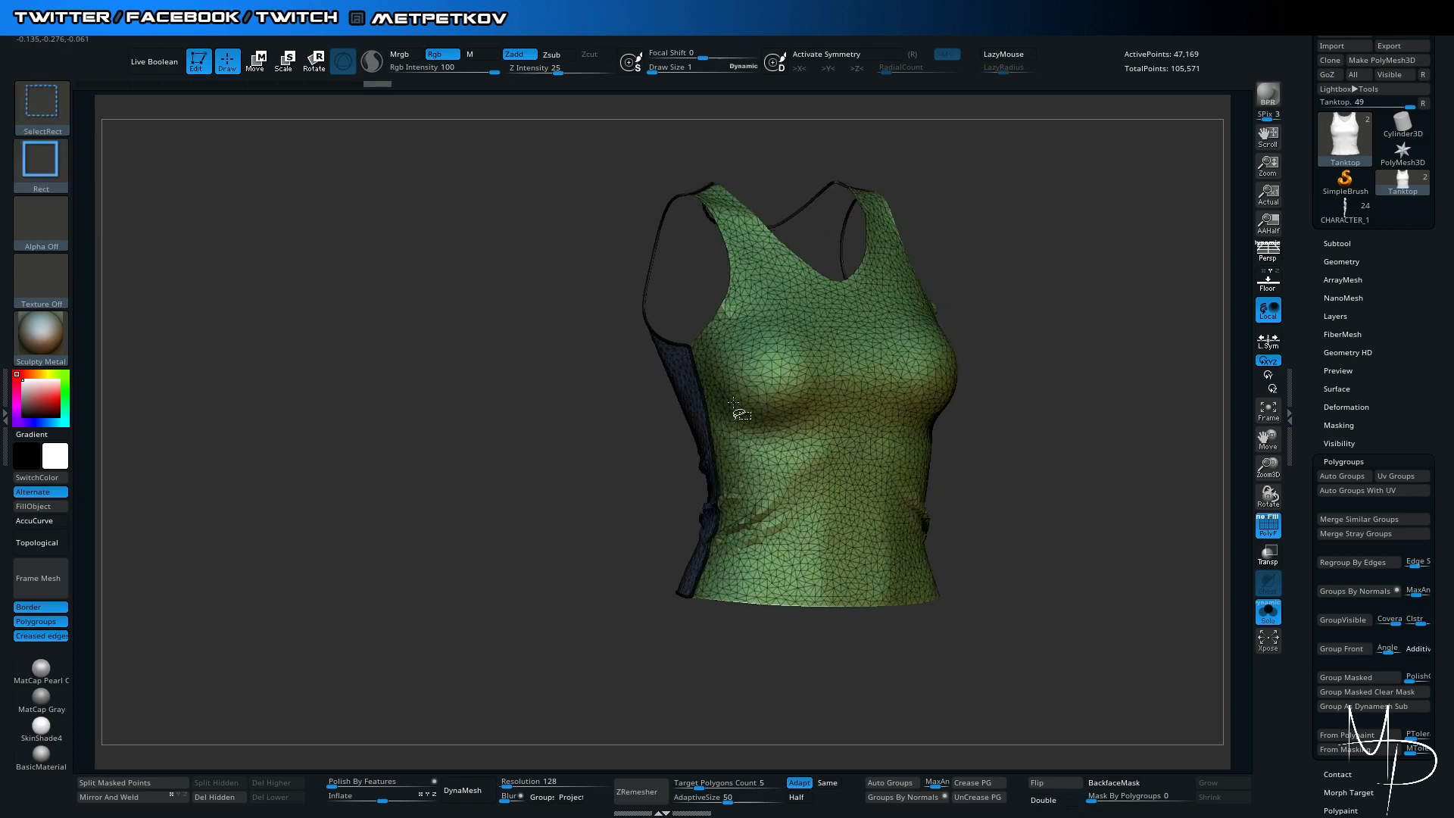
drag(564, 383, 497, 380)
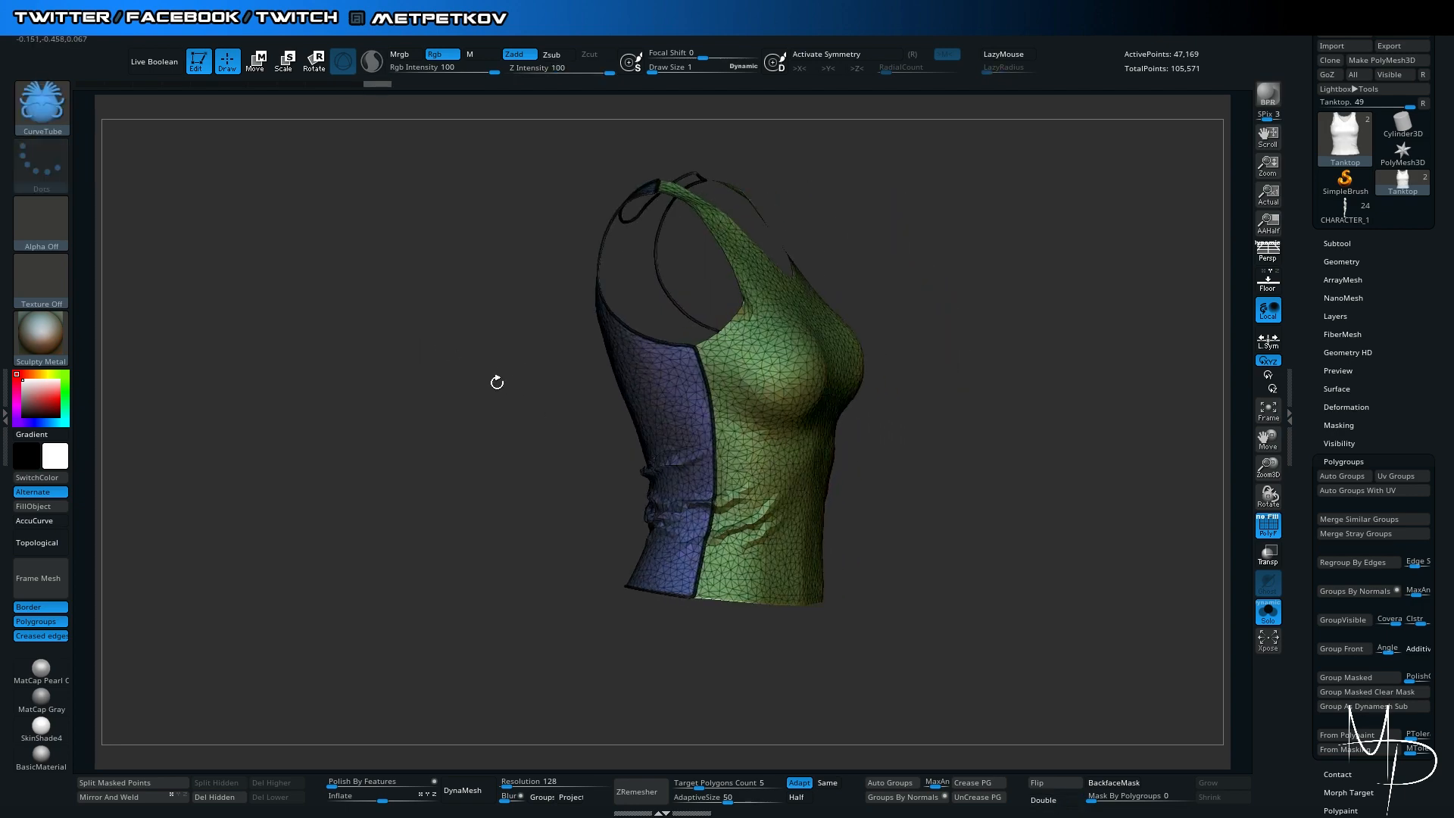
Isolate the seam piping, invert the visibility, and split the piping from the garment into its own subtool
ctrl+shift+click(665, 396)
ctrl+shift+drag(387, 399, 415, 420)
ctrl+shift+click(740, 393)
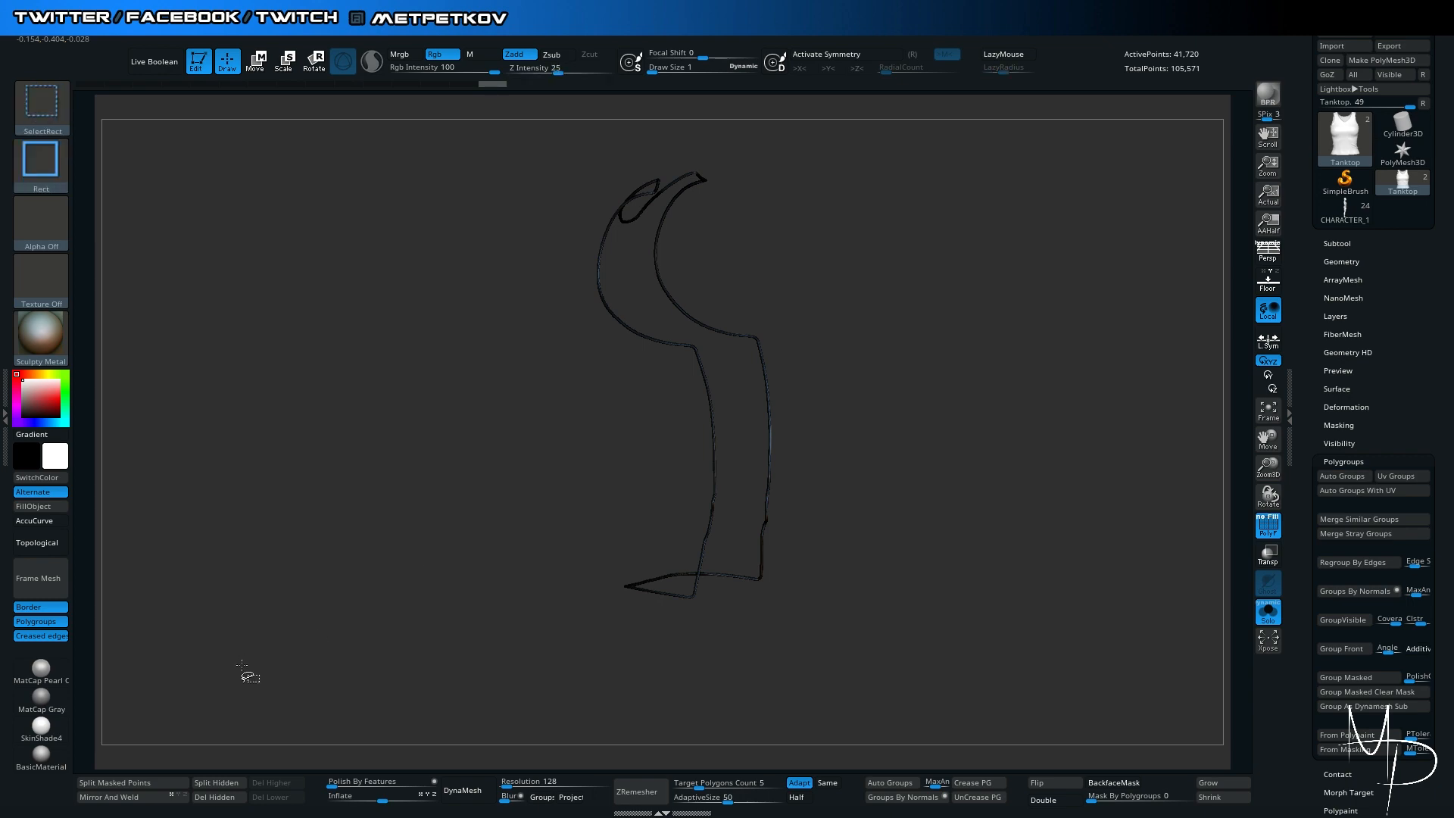
click(125, 784)
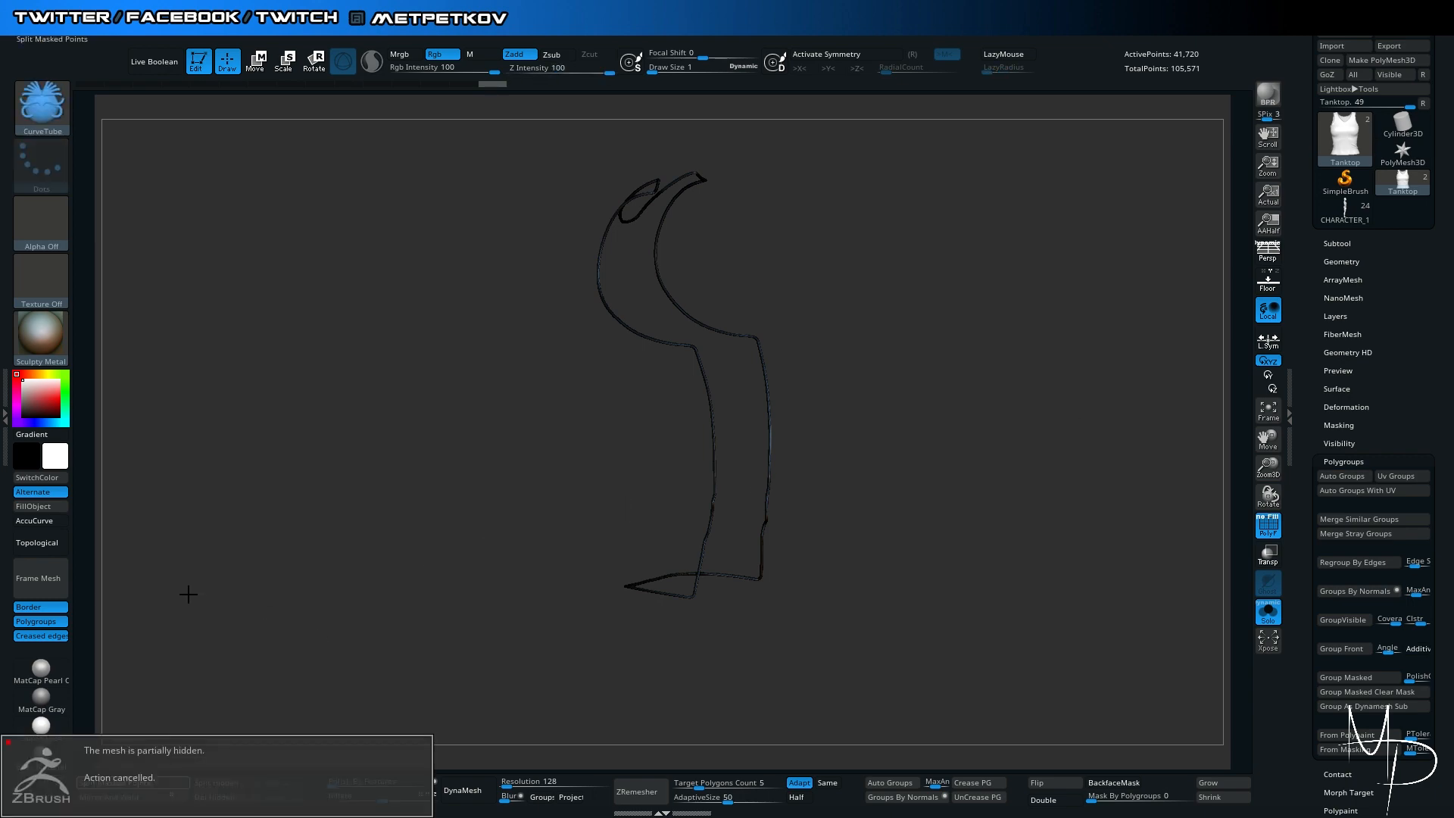
ctrl+shift+drag(185, 696, 138, 654)
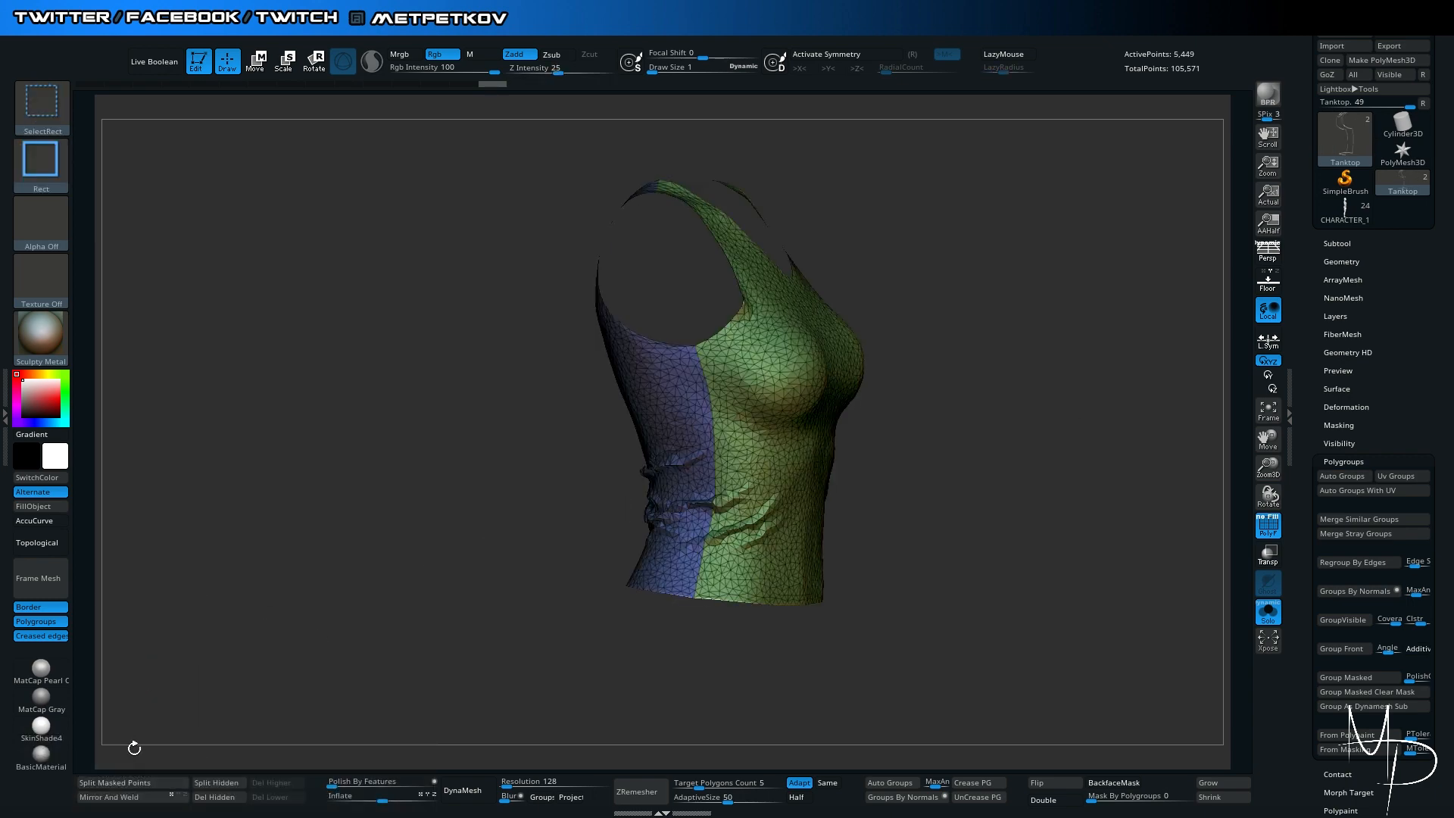
click(209, 785)
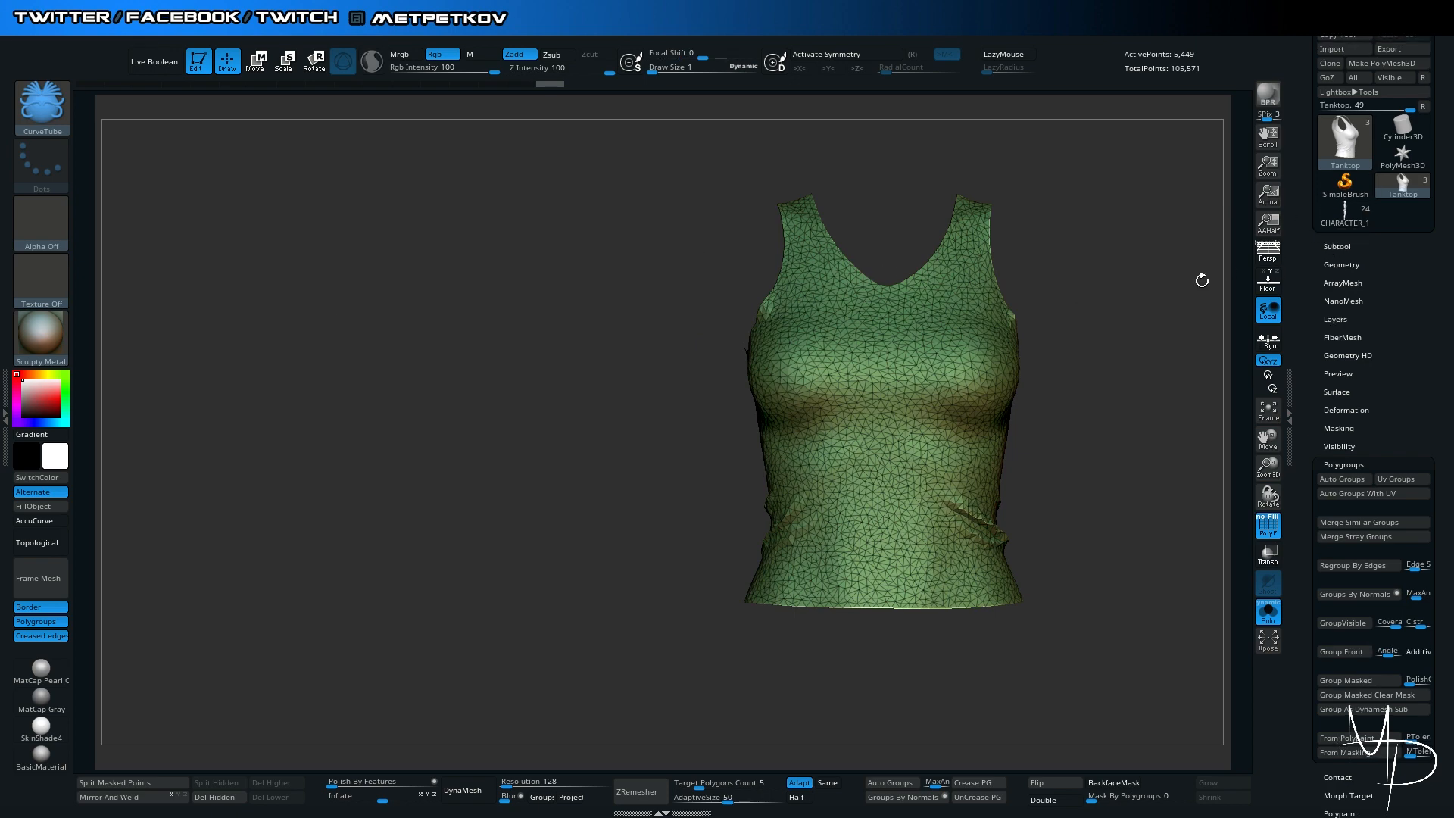
Weld the Tanktop's front and back points and regroup the garment as a single polygroup with Auto Groups
drag(1201, 279, 1013, 420)
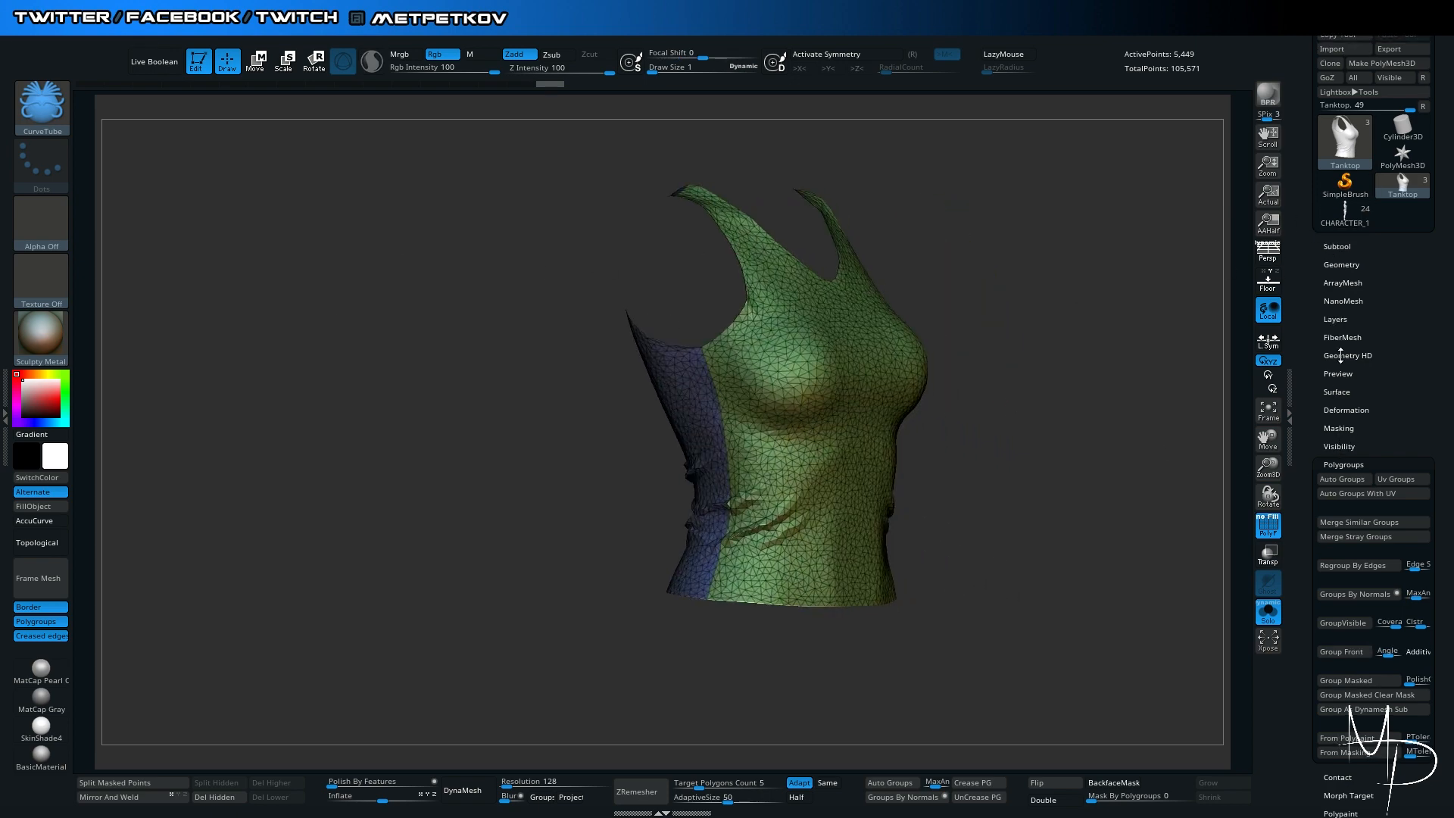
click(1340, 263)
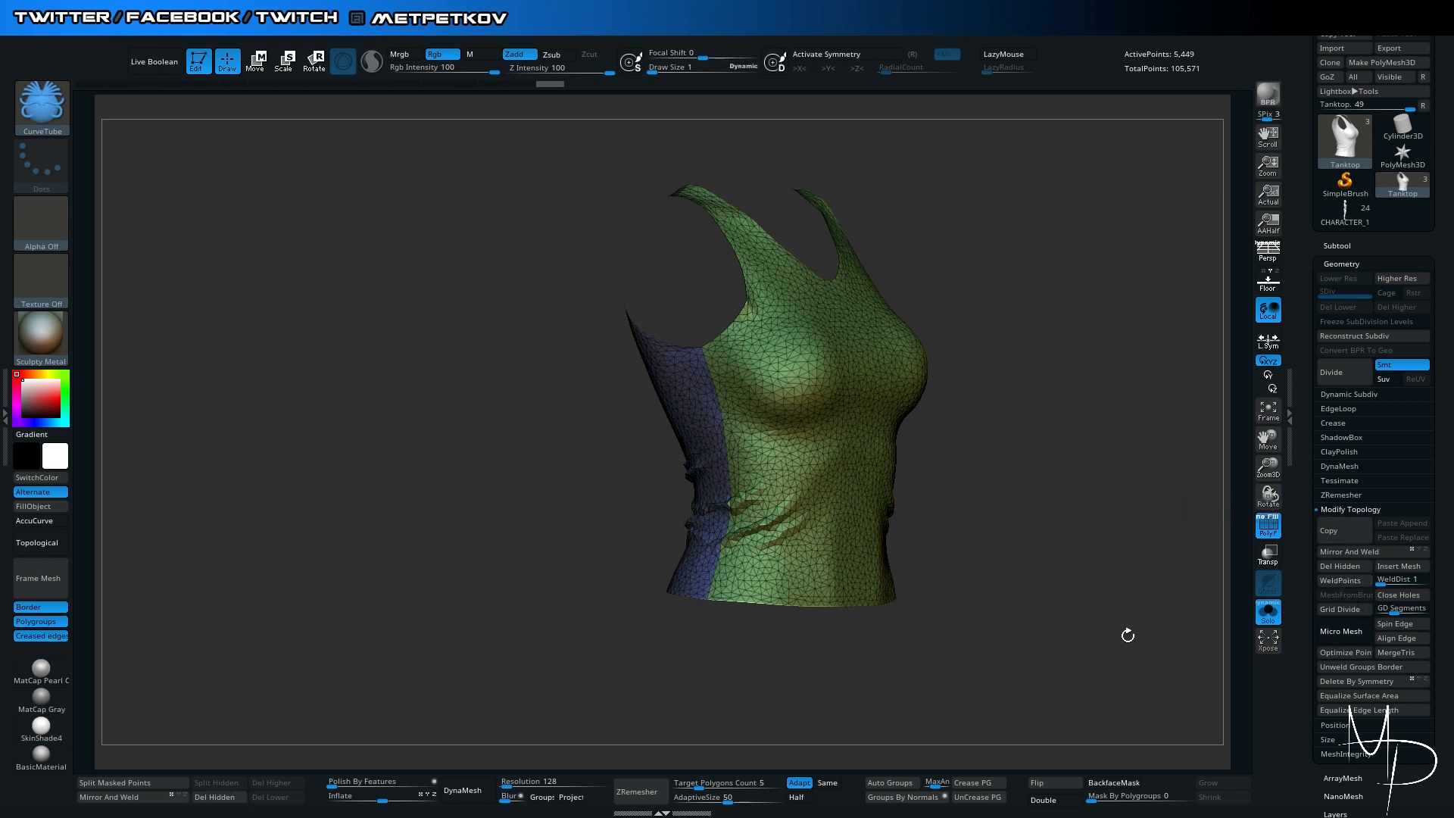
drag(484, 496, 424, 499)
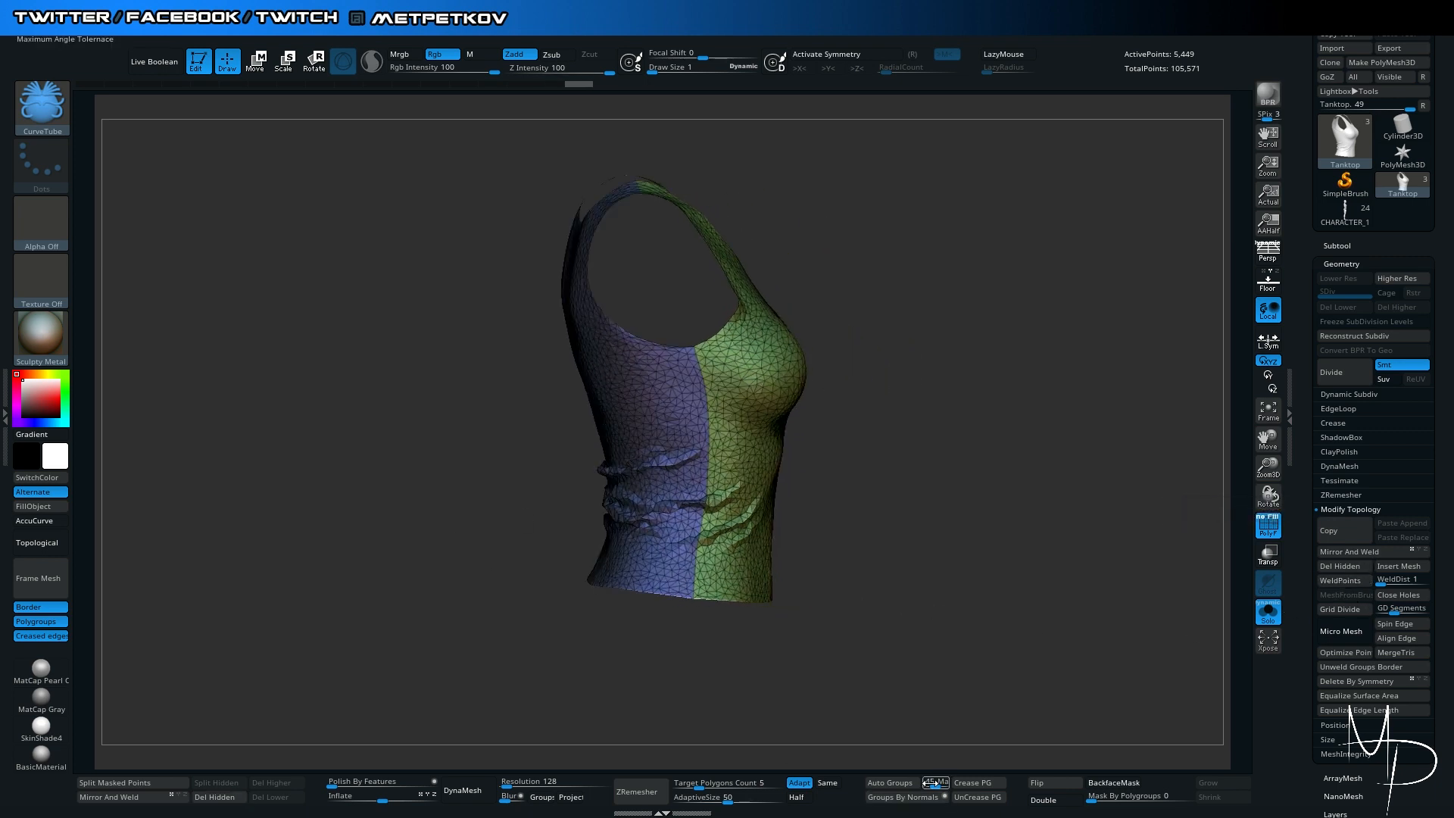
key(d)
click(770, 272)
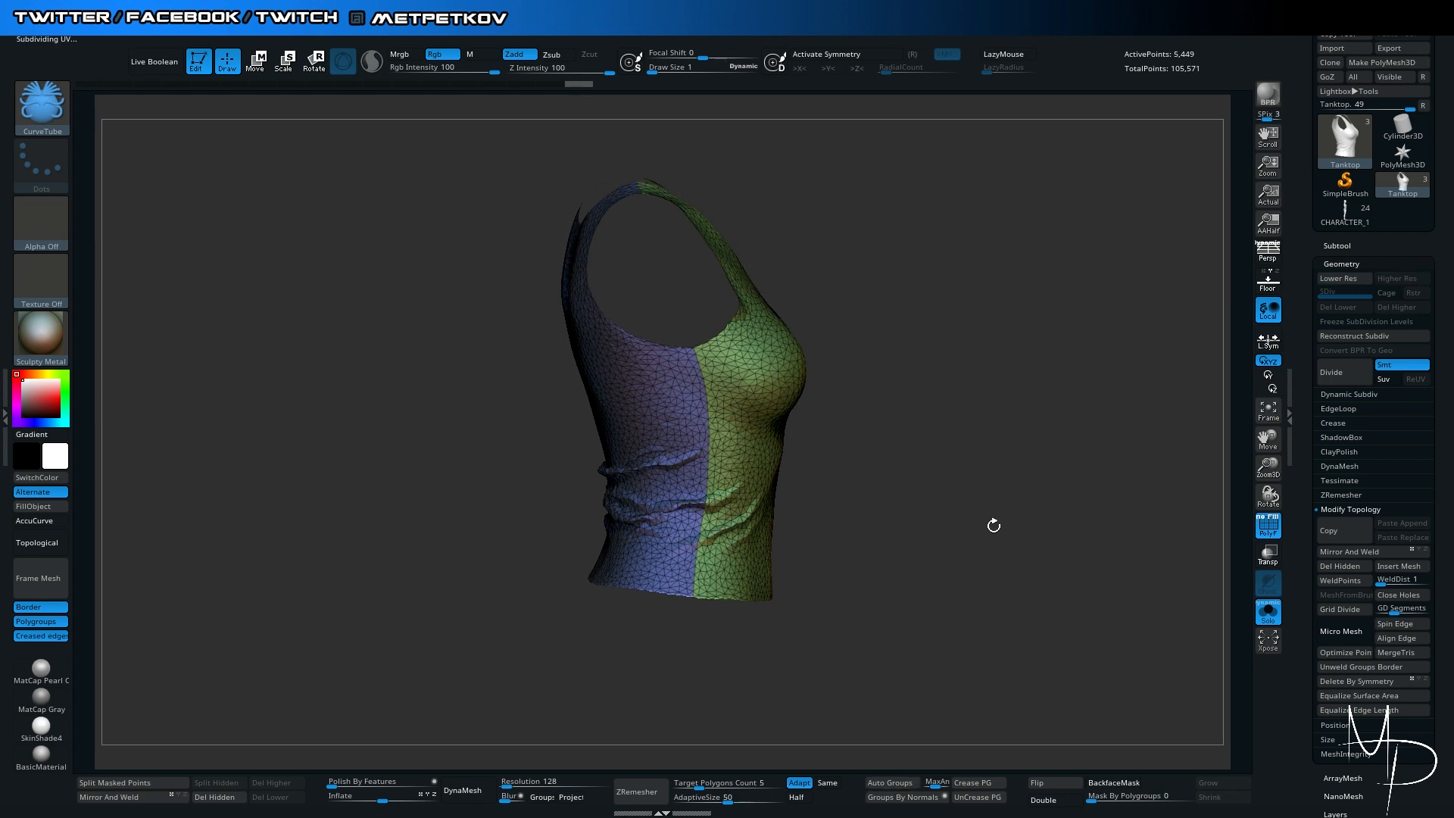
click(890, 783)
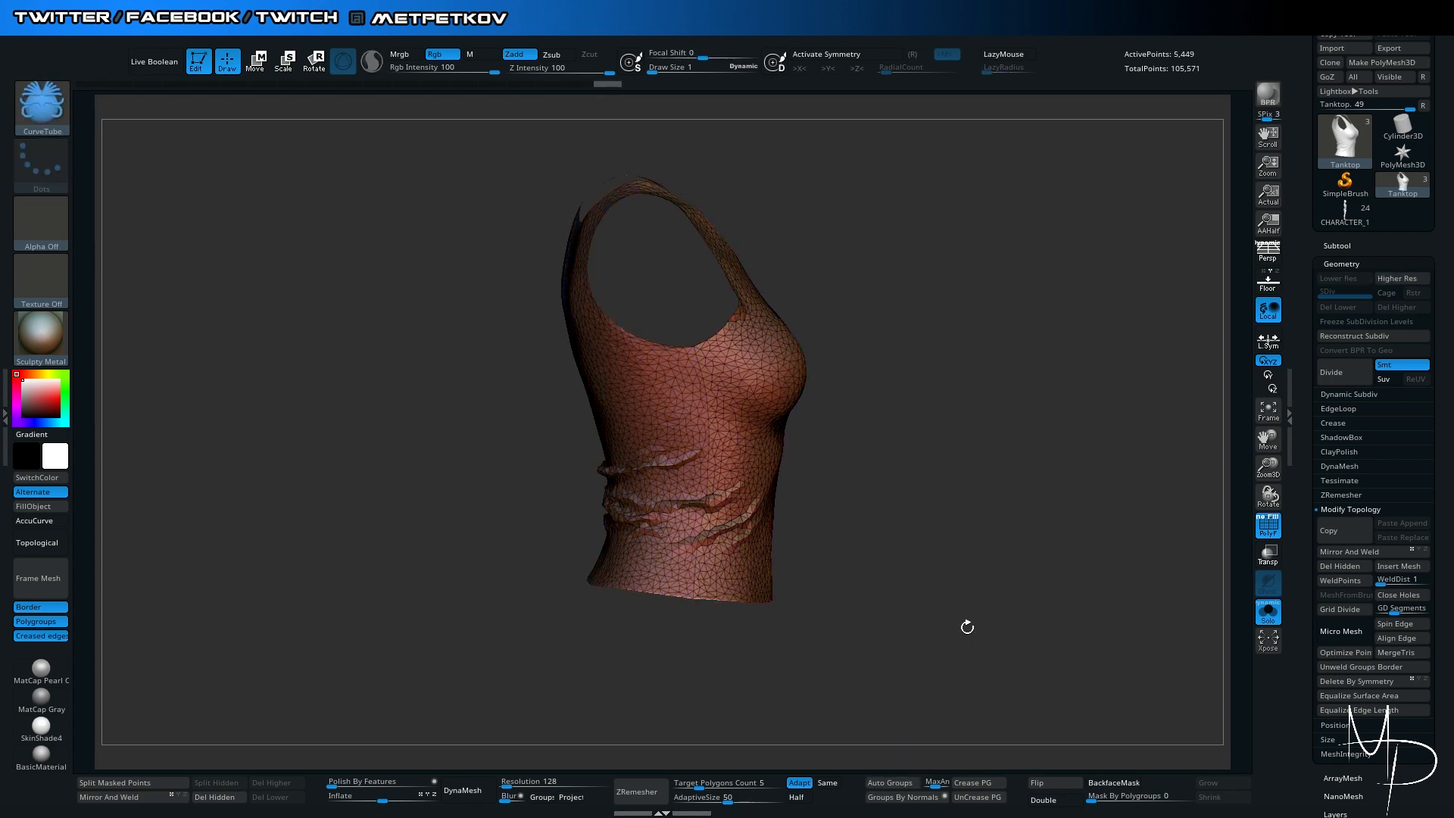
drag(967, 623, 916, 618)
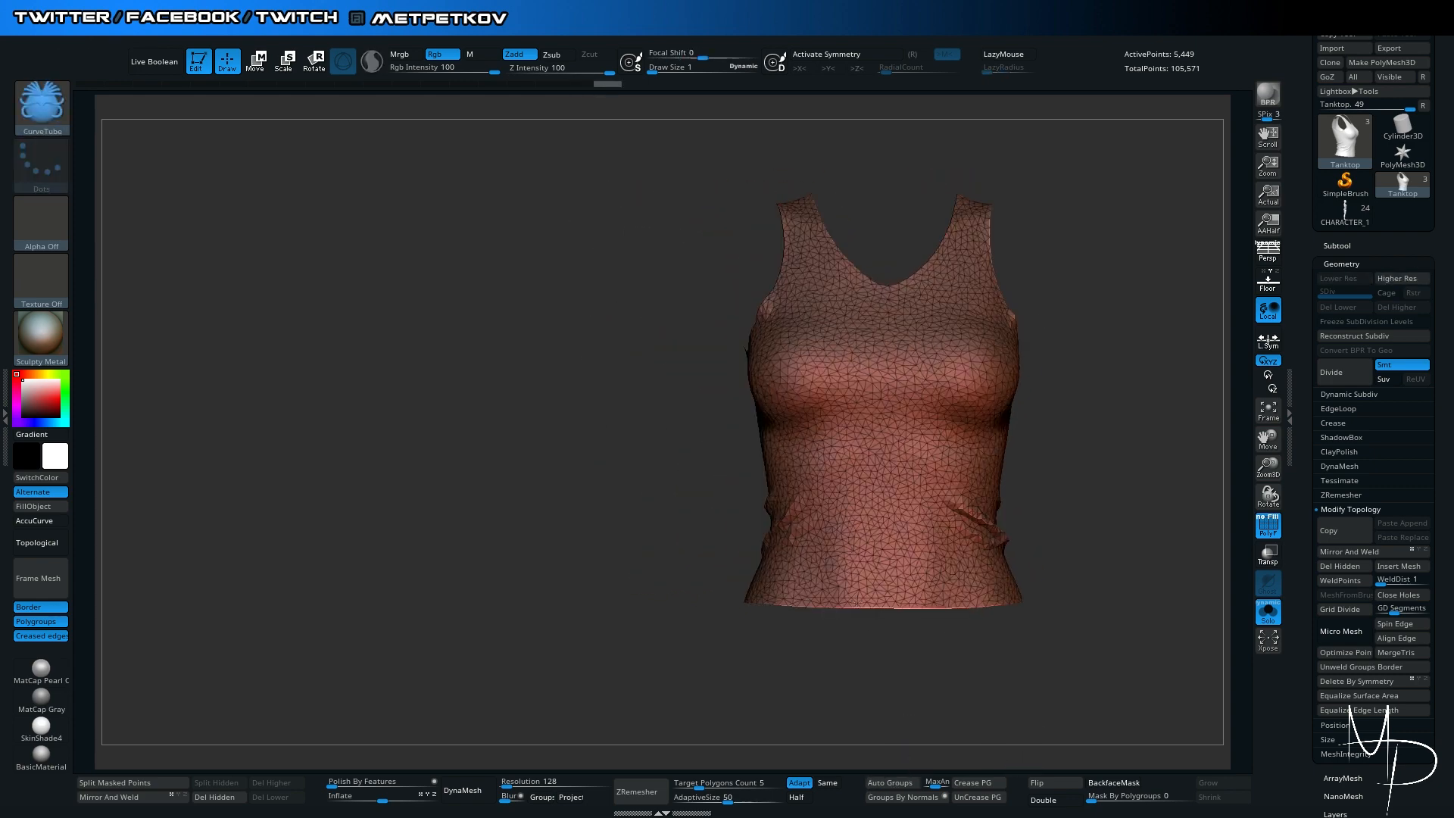
alt+drag(493, 419, 365, 419)
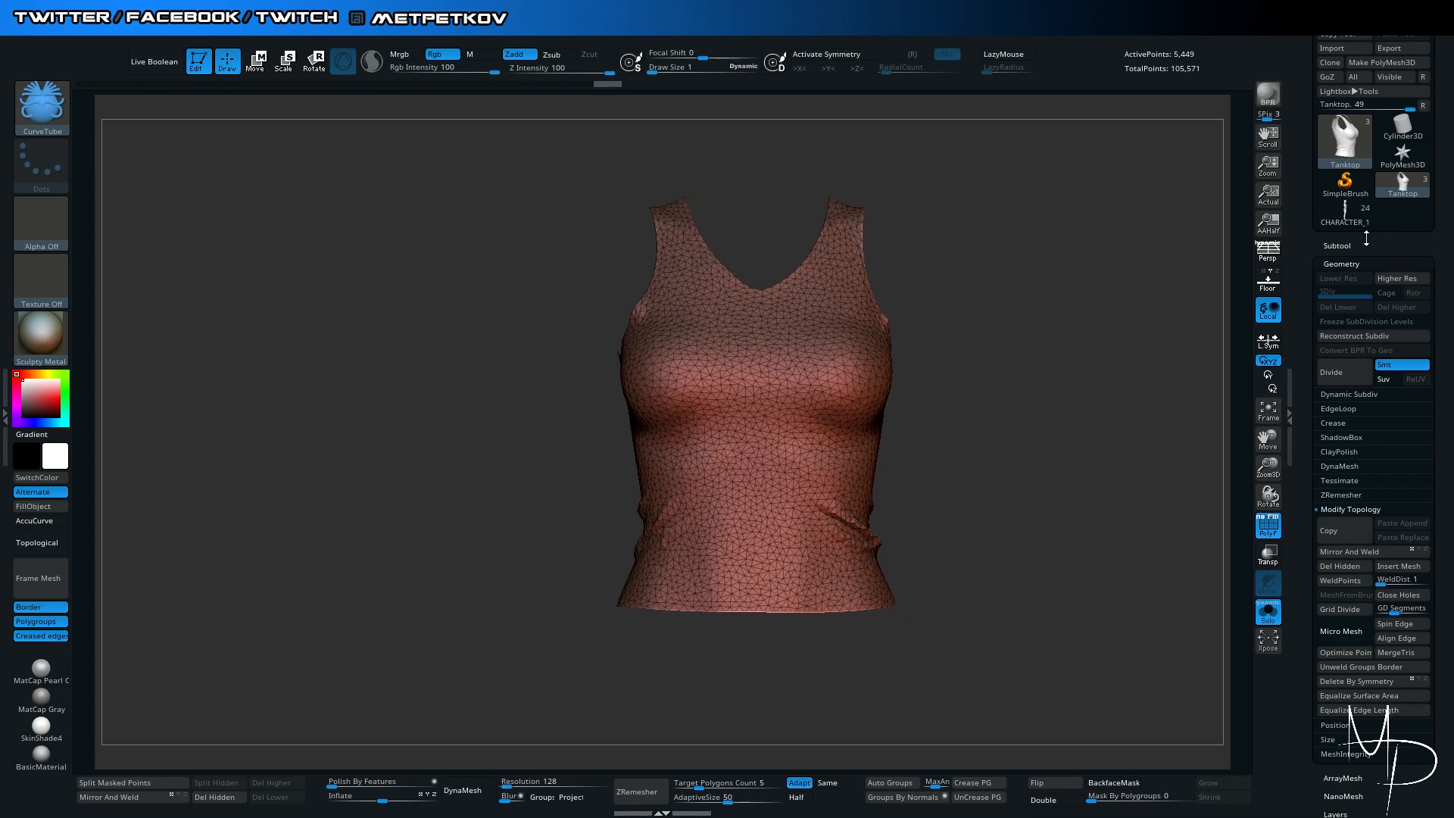
Duplicate the Tanktop subtool
click(1338, 245)
key(ctrl+shift+d)
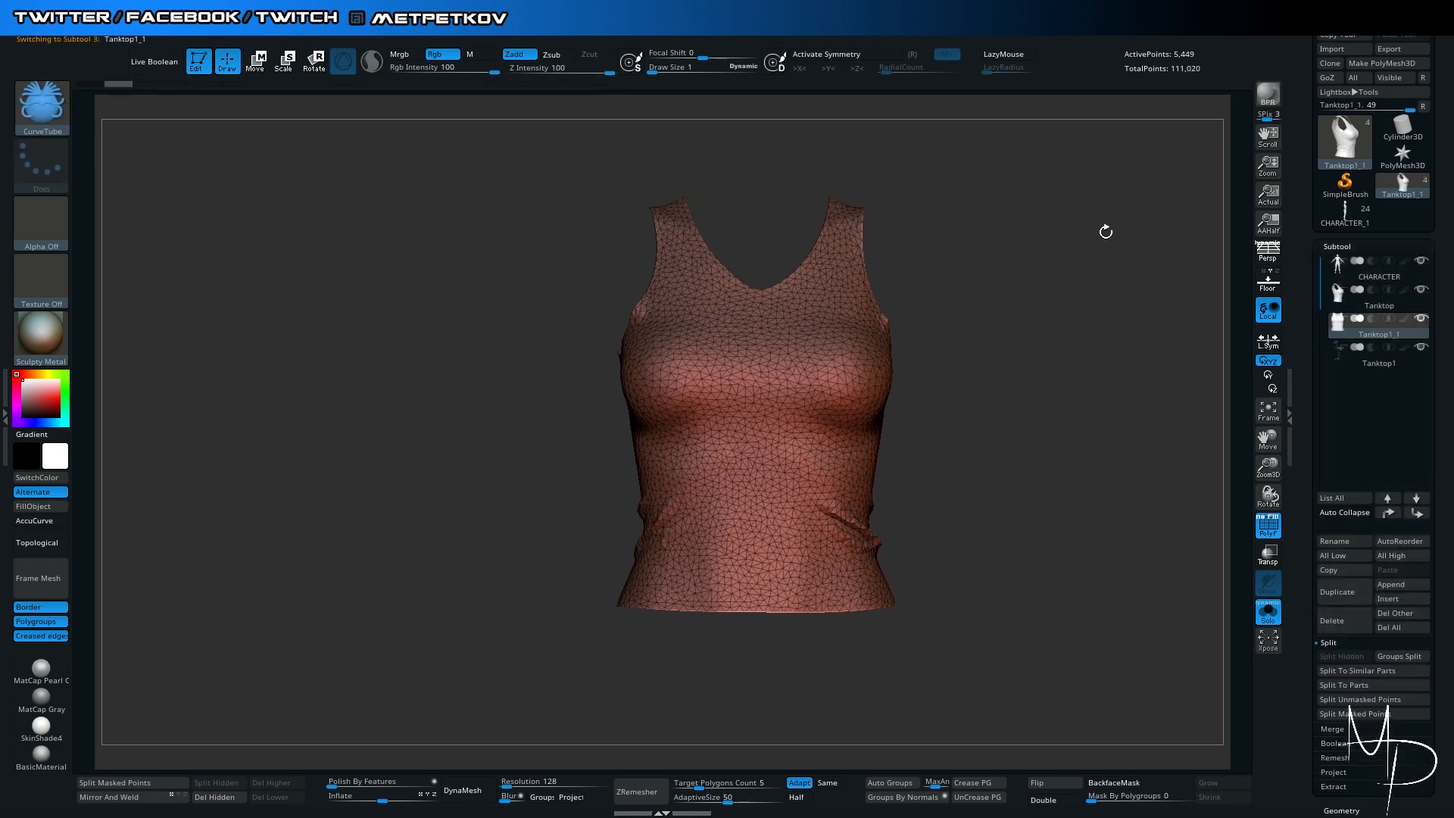
drag(1038, 350, 1070, 343)
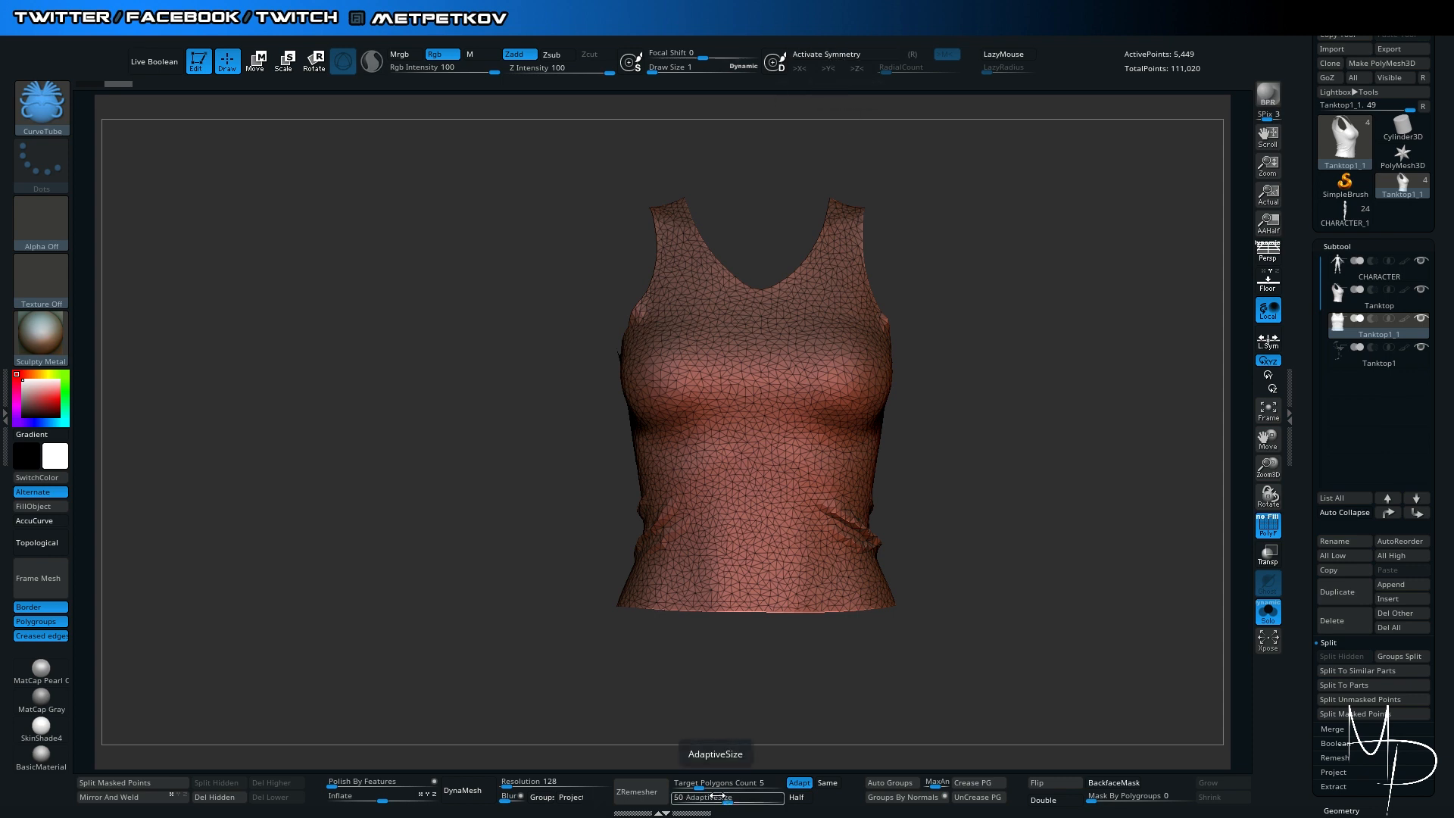
ZRemesh the duplicated Tanktop with Same enabled and AdaptiveSize 0, and check the new topology
click(828, 783)
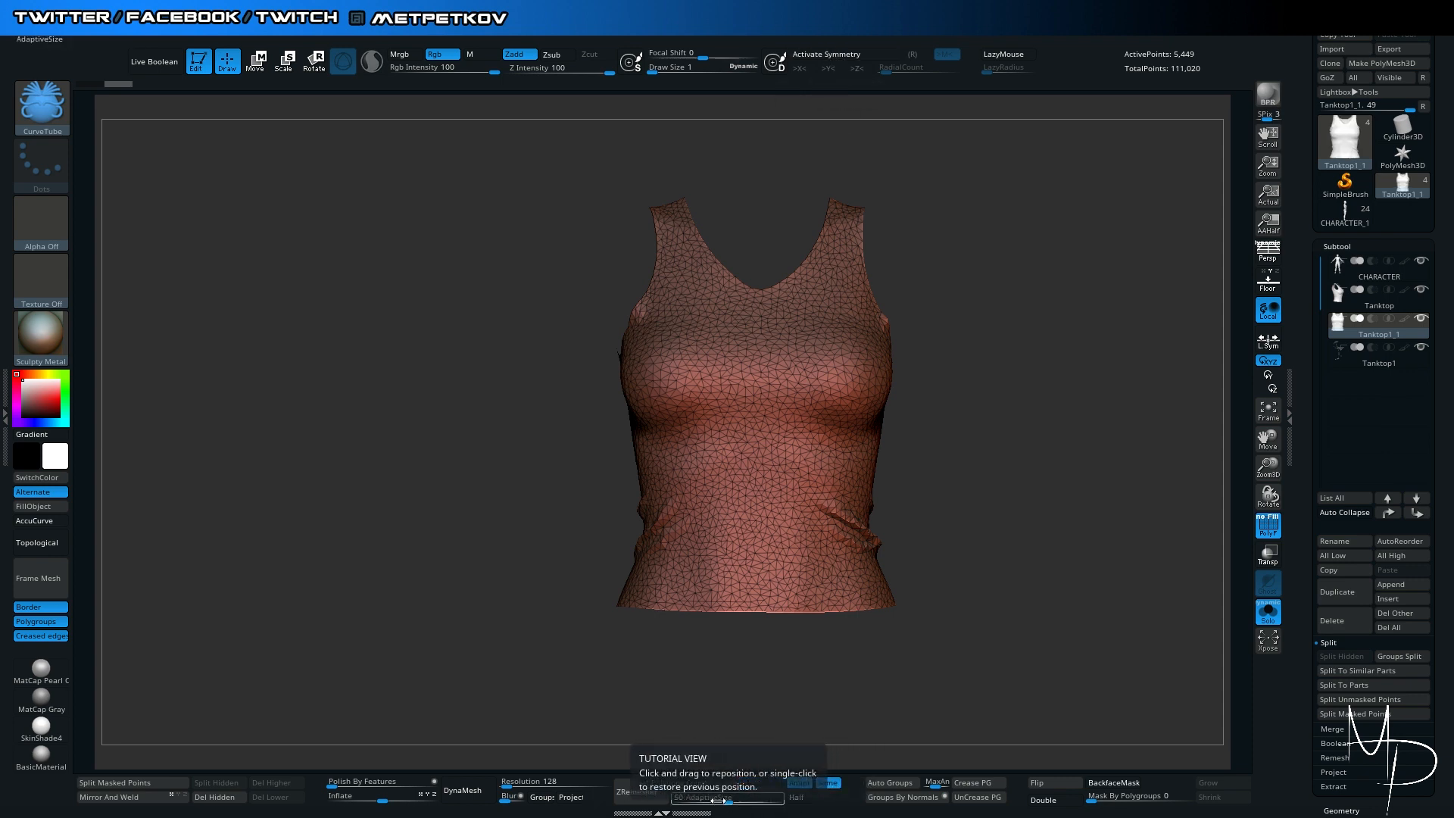
drag(725, 799, 646, 792)
drag(503, 597, 485, 598)
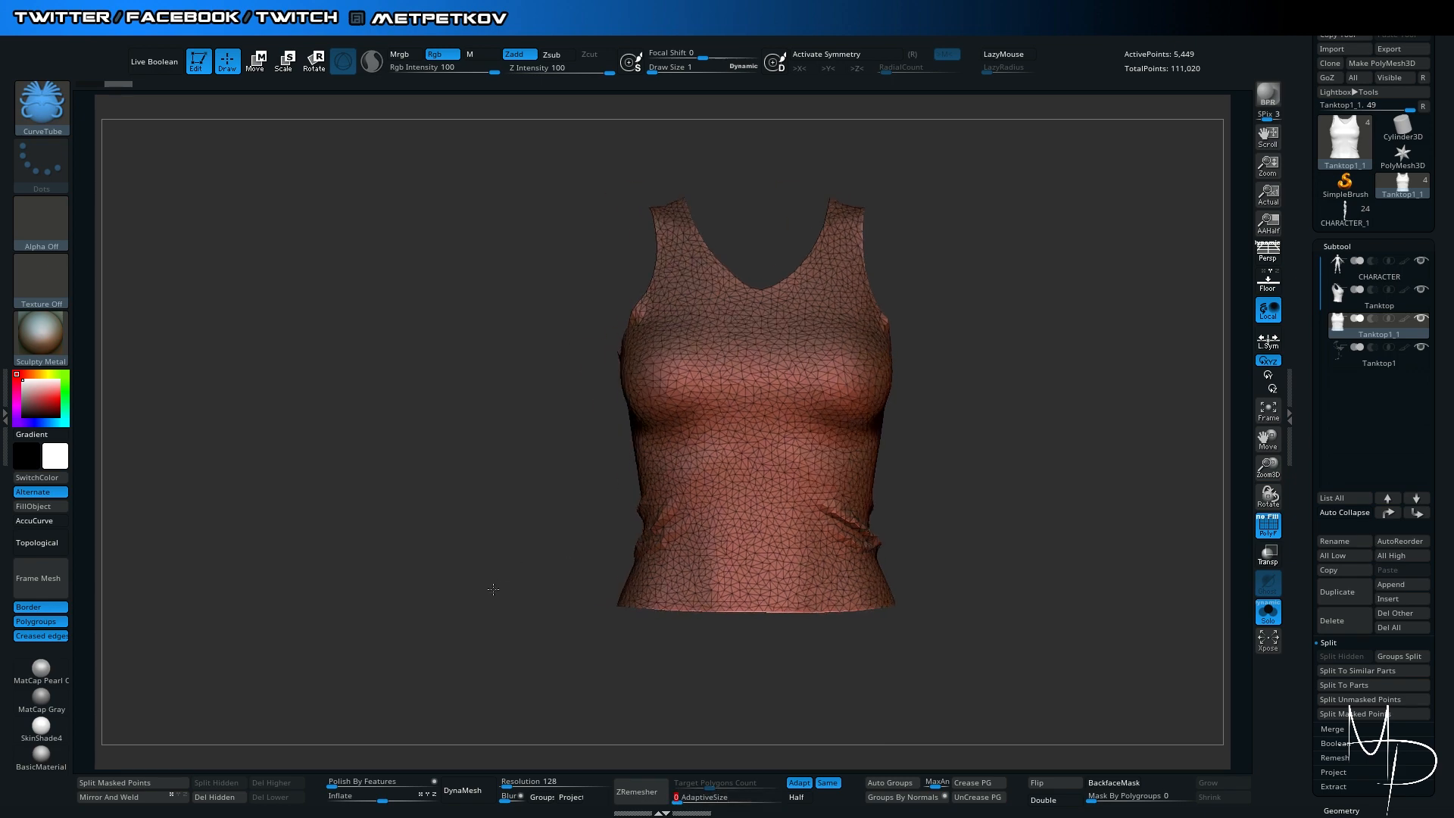
click(636, 794)
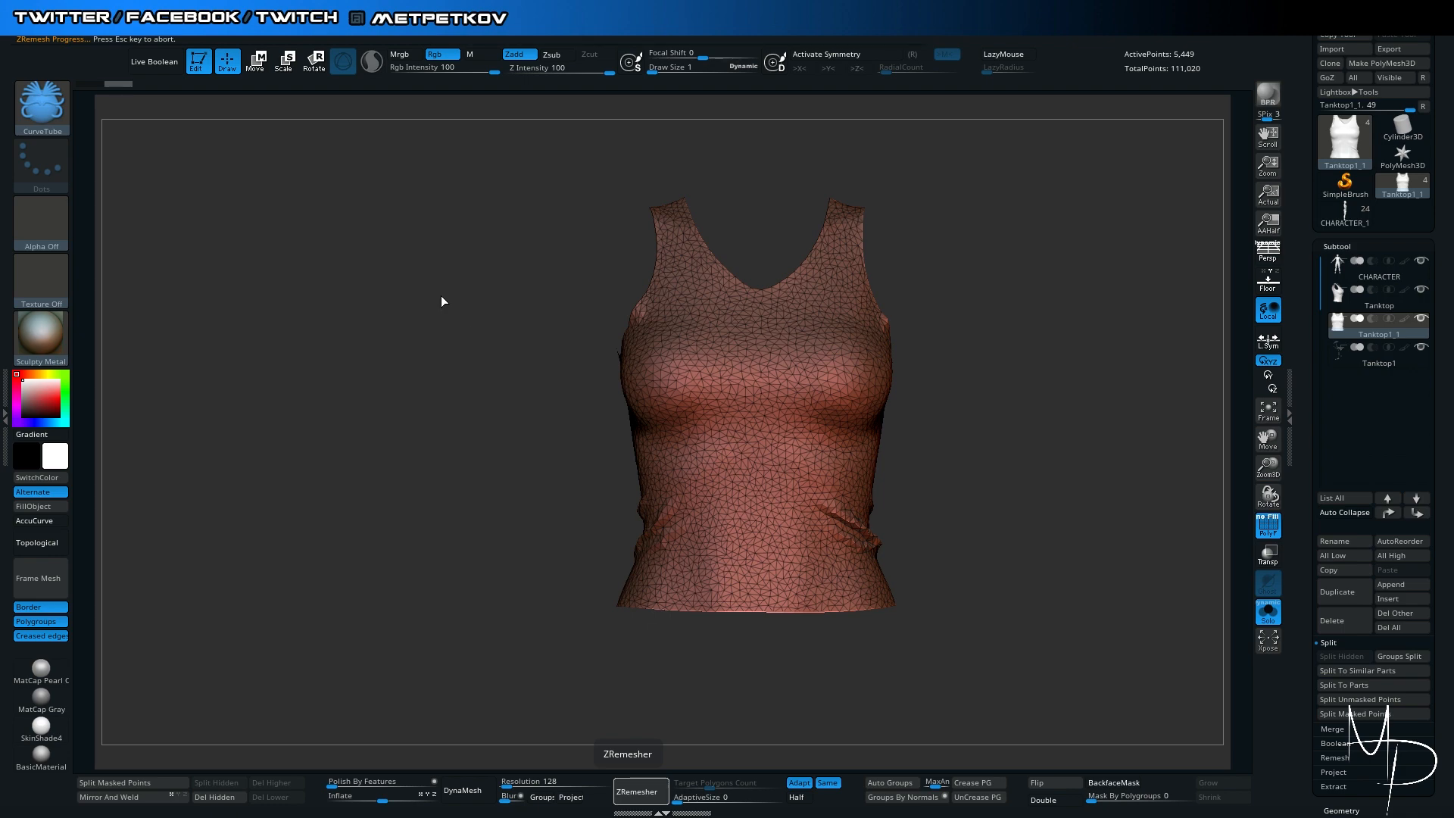
mouse_move(388, 296)
mouse_down()
mouse_move(412, 328)
mouse_move(381, 300)
mouse_move(432, 316)
mouse_move(394, 307)
mouse_up()
key(shift+f)
key(shift+f)
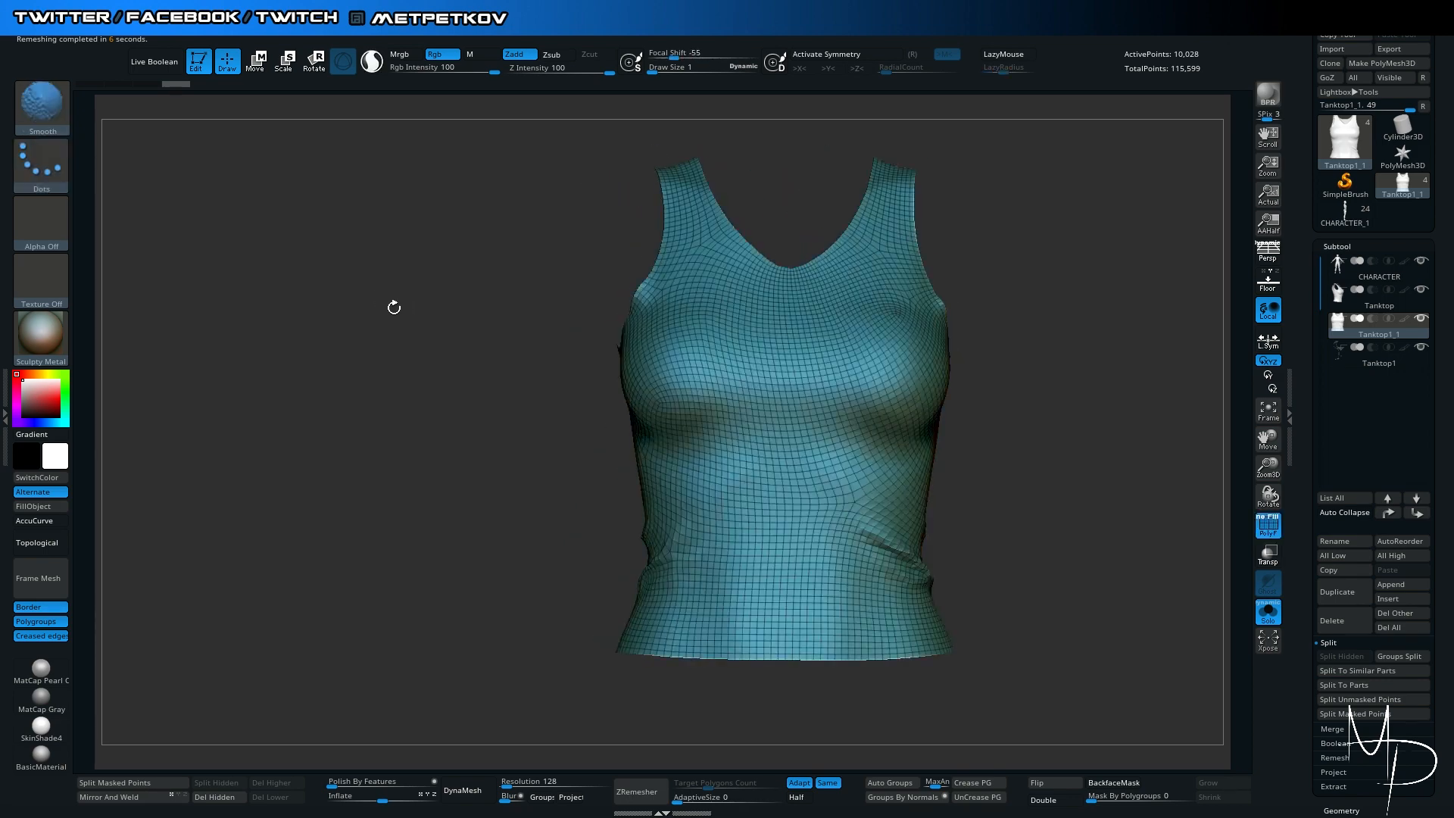
Hide the CHARACTER subtool, subdivide the remeshed copy, and project the original Tanktop's wrinkles onto it with ProjectAll
key(shift+f)
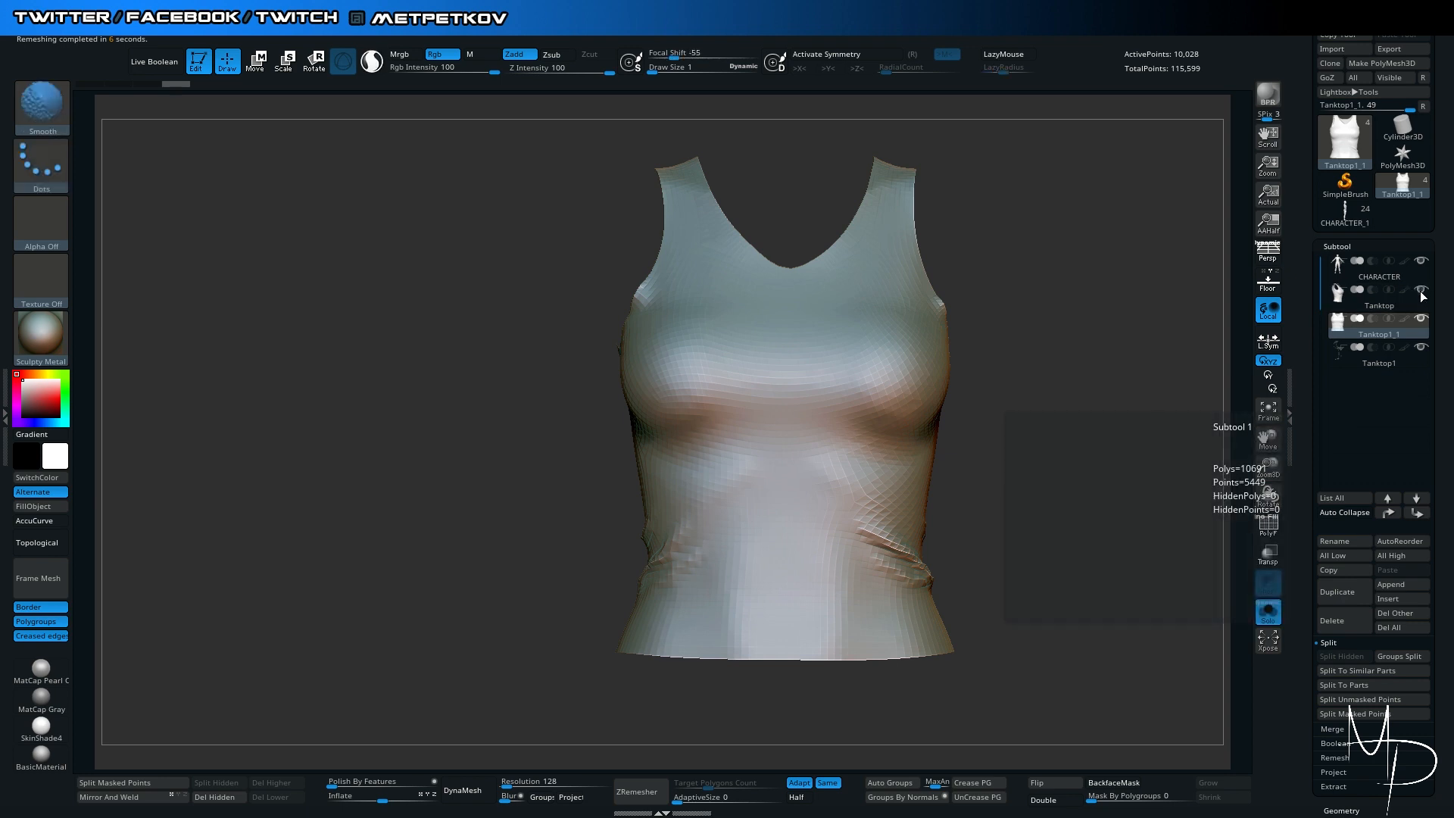
click(1421, 262)
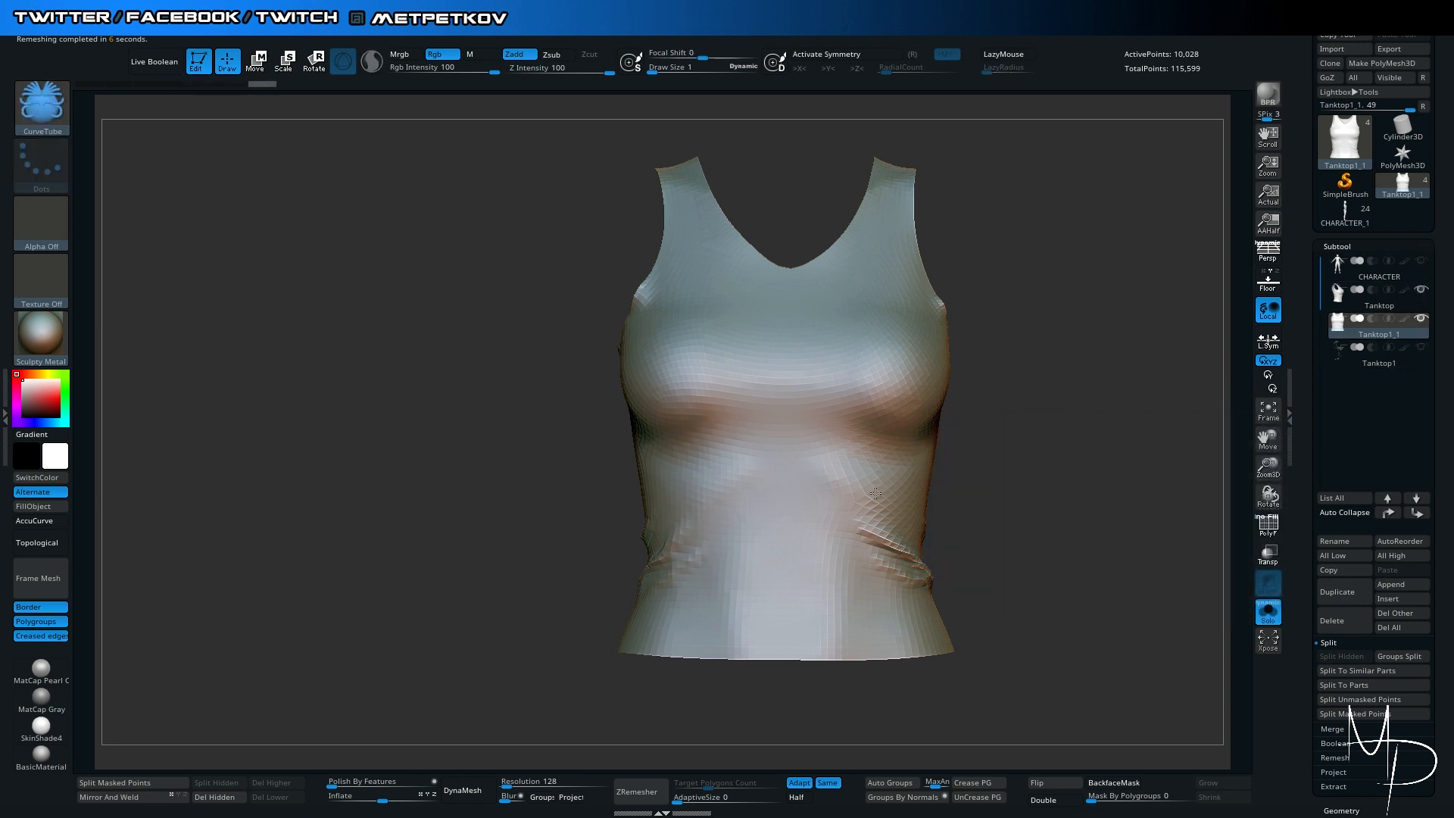
key(alt+s)
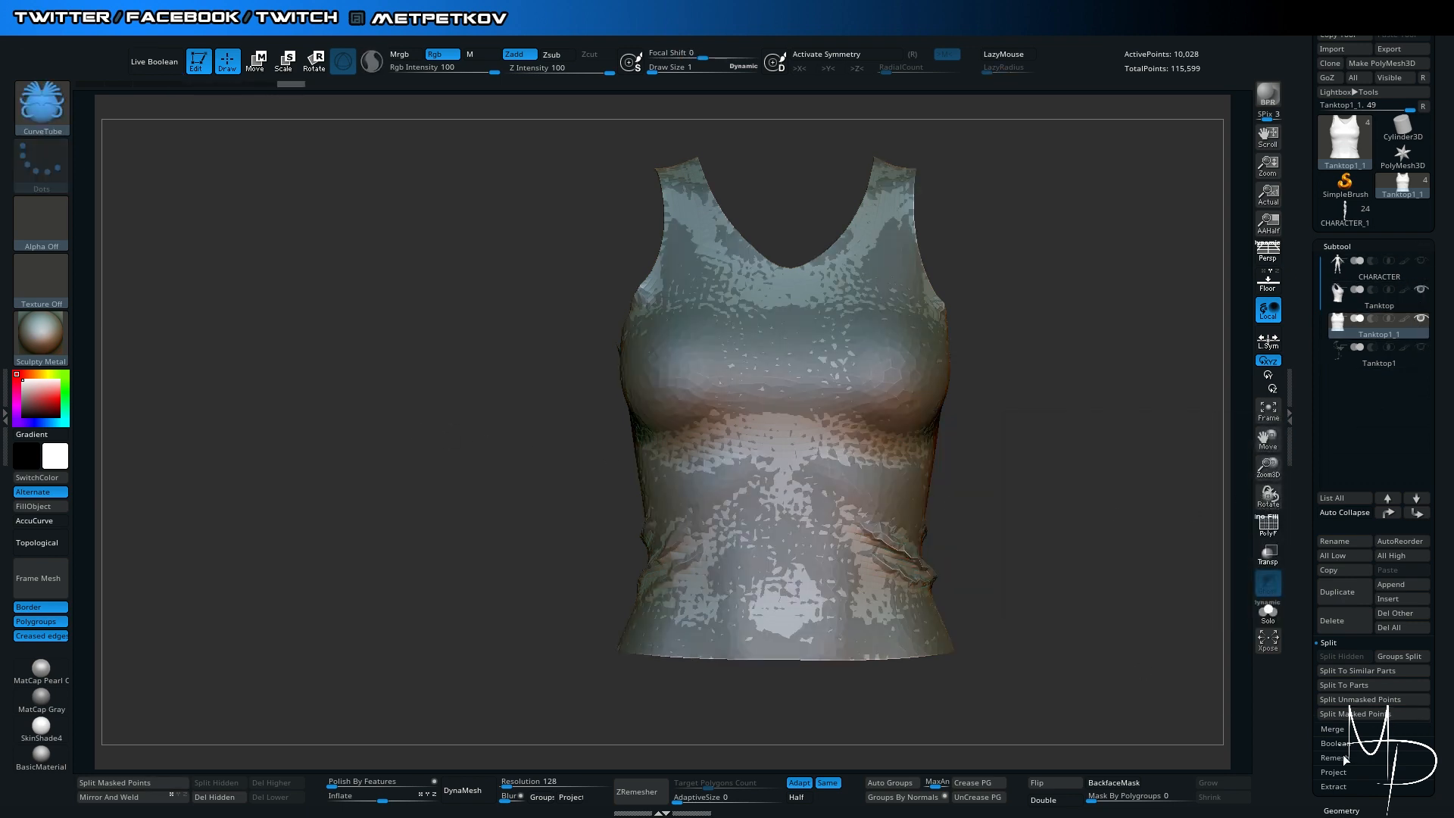
click(1331, 772)
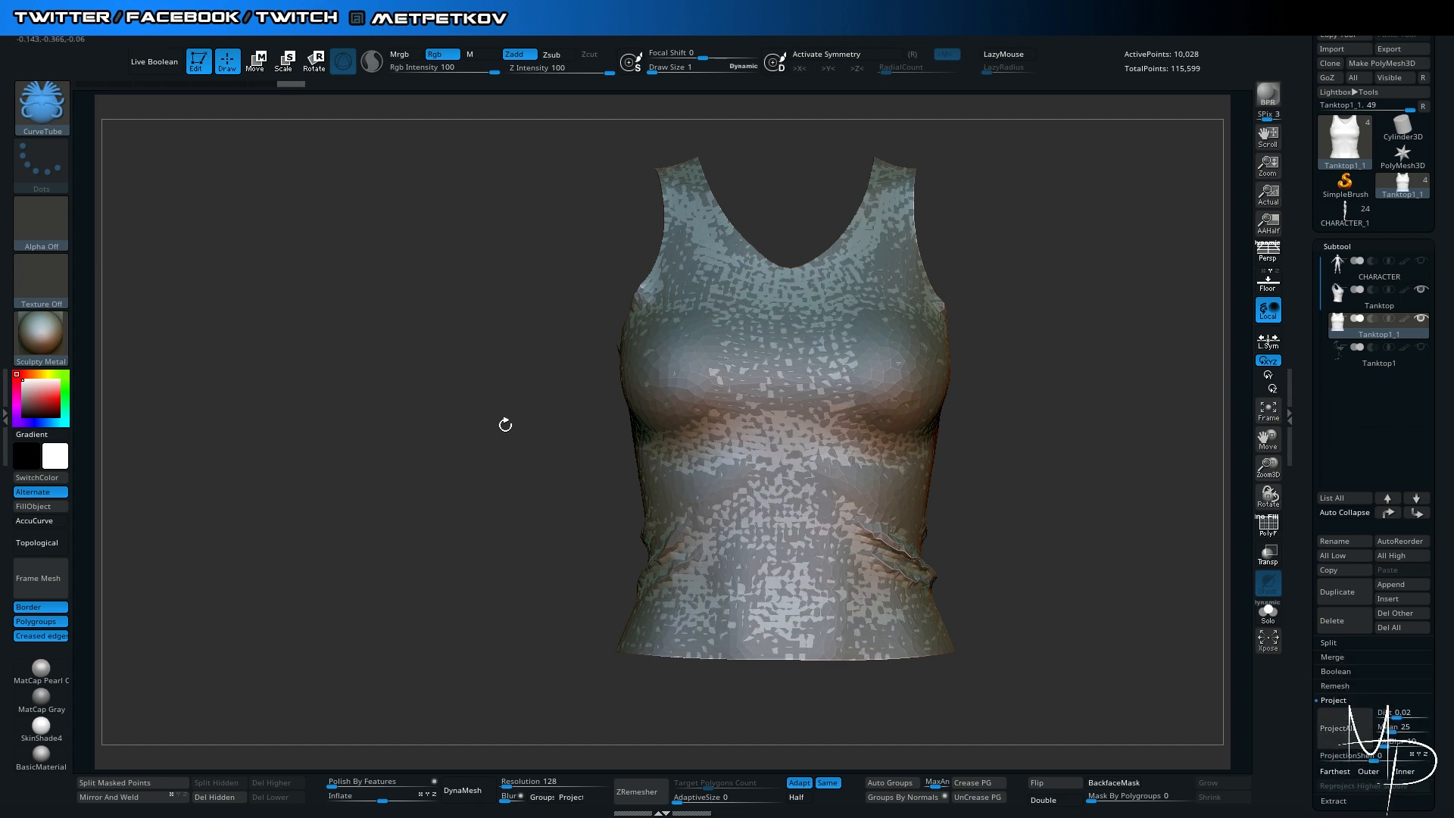
click(1339, 738)
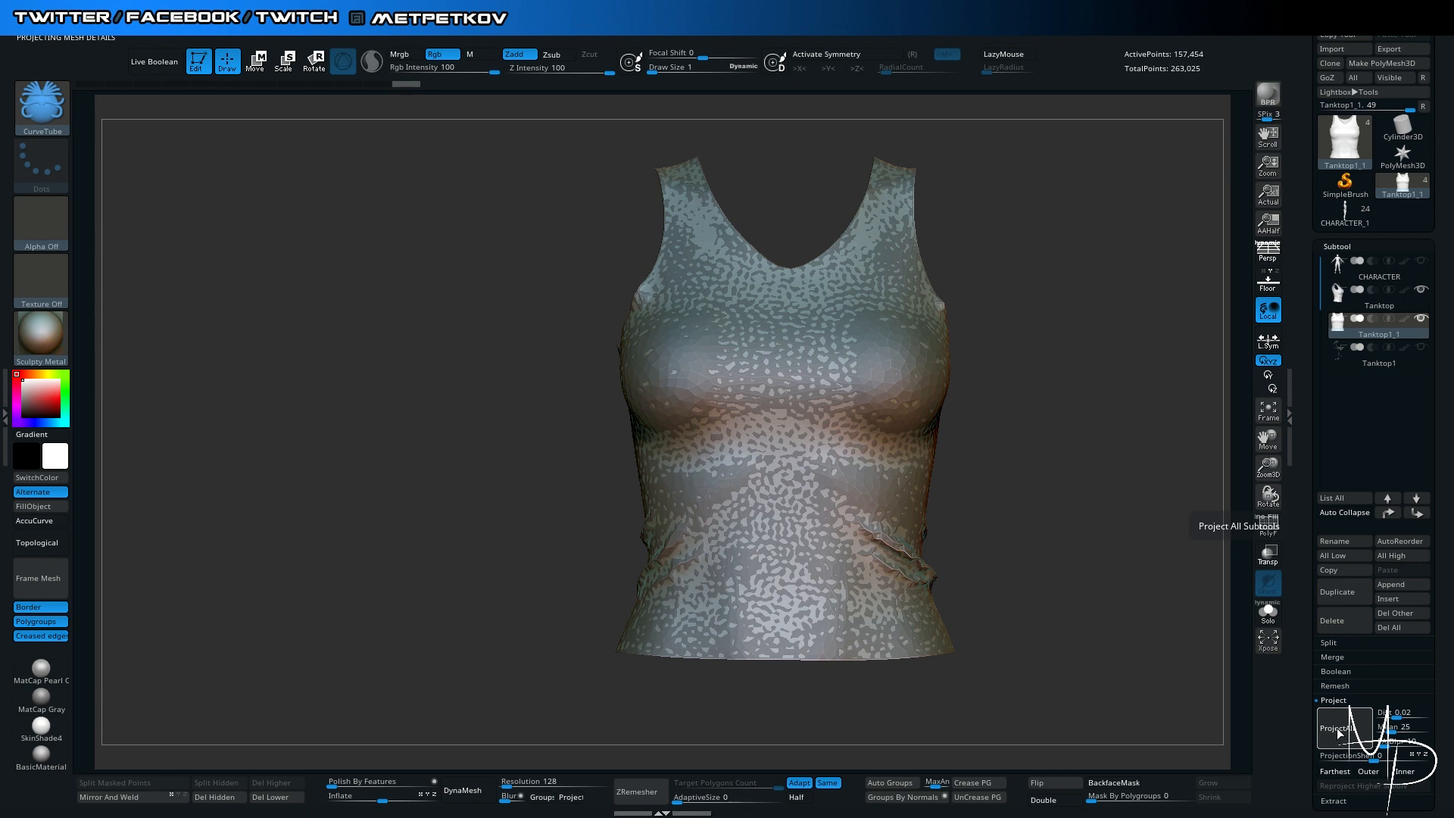
click(341, 308)
drag(340, 308, 358, 265)
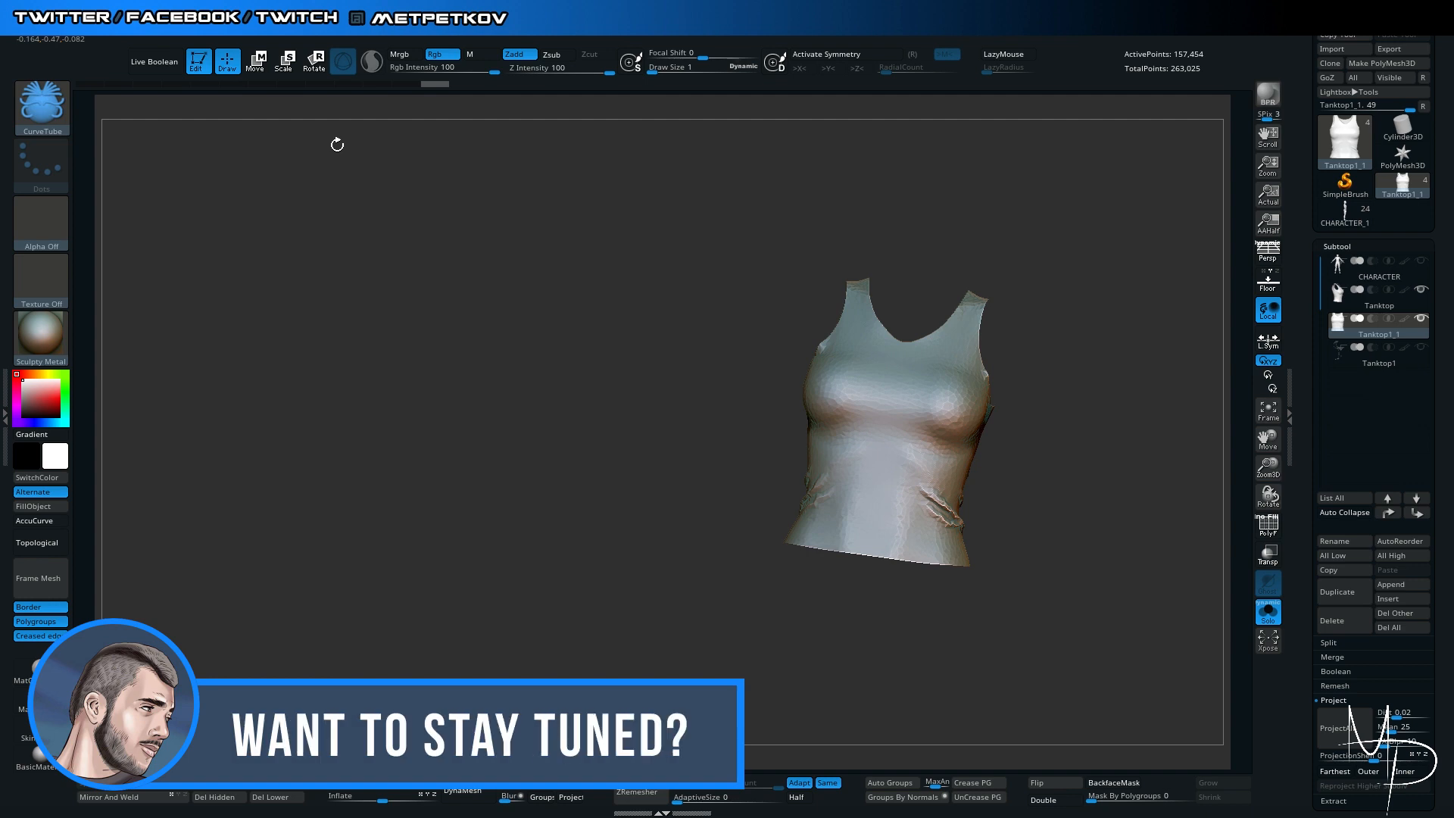
shift+drag(370, 276, 483, 232)
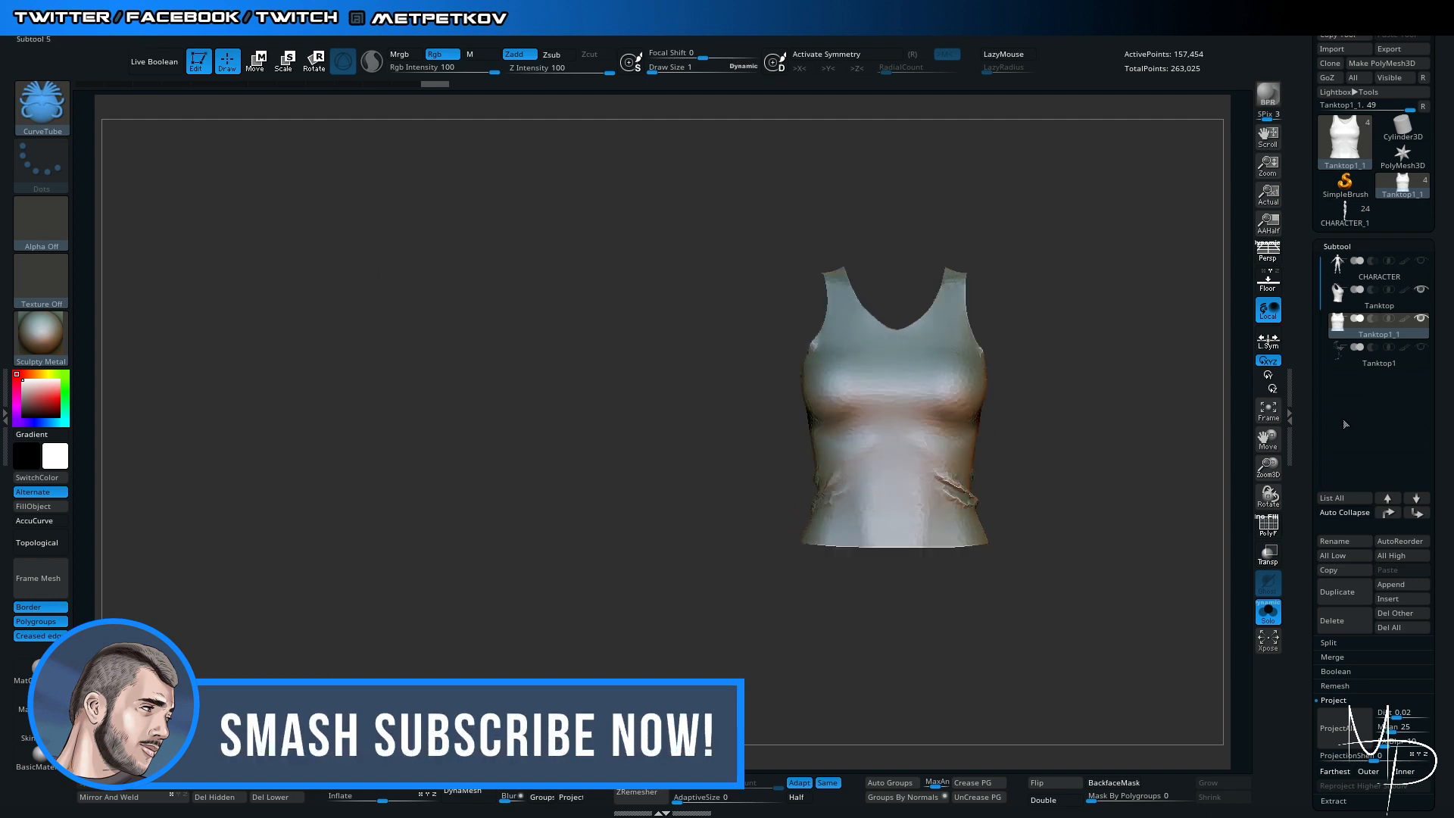
Delete the remeshed duplicate subtool and return to the original Tanktop with its polyframe shown
click(1344, 630)
click(1107, 658)
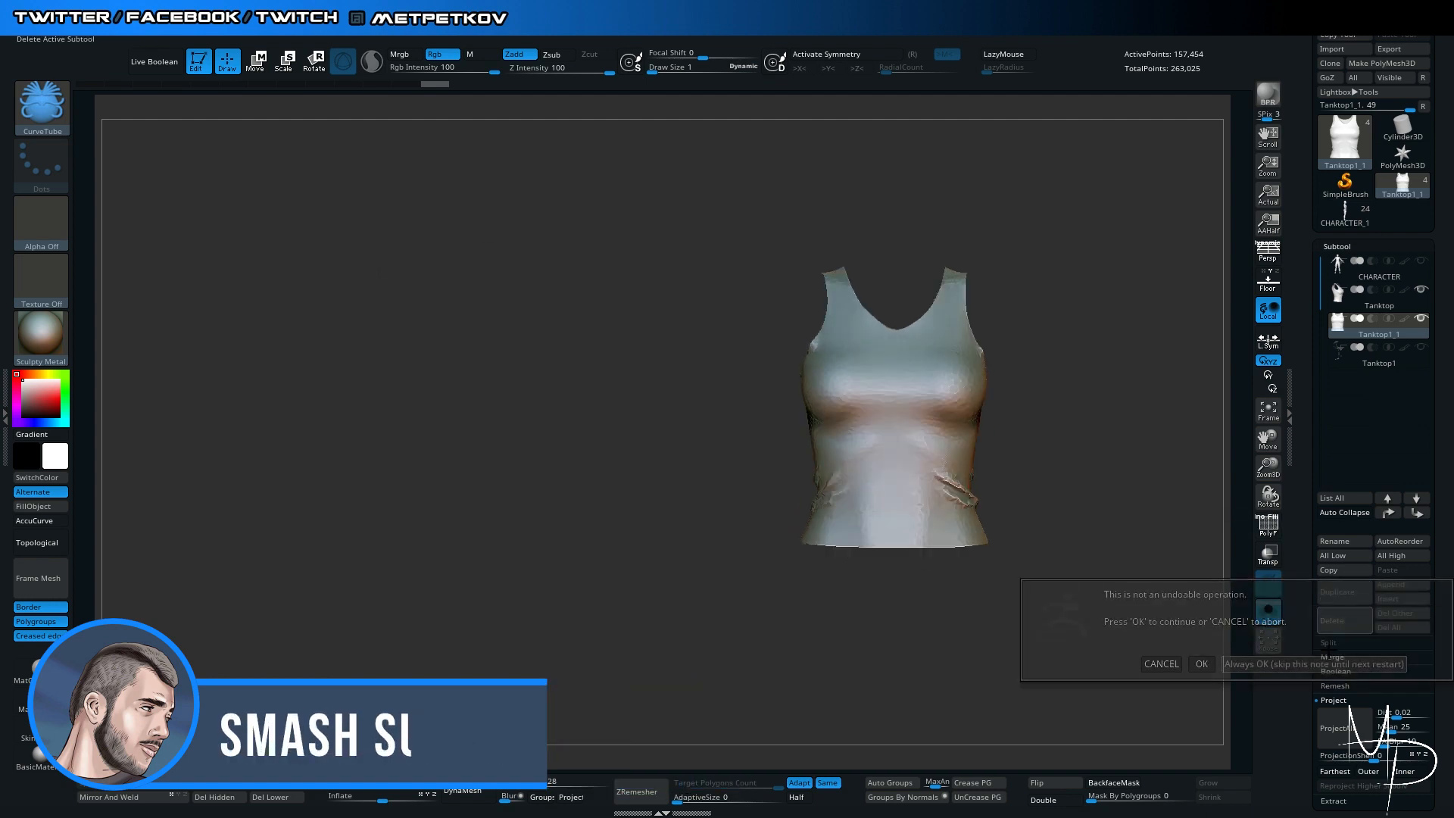
click(1370, 291)
key(shift+f)
drag(509, 347, 510, 386)
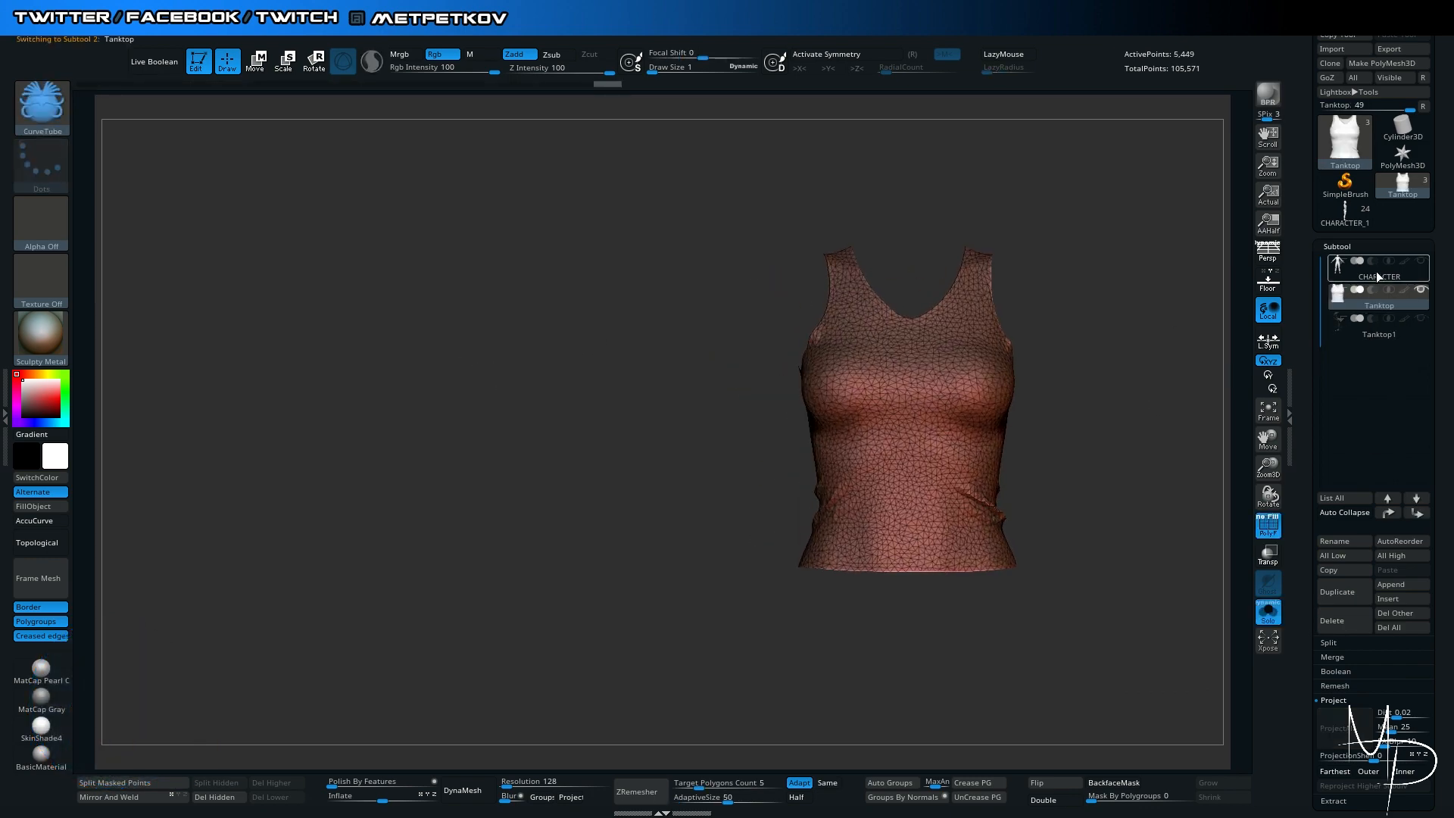
Examine the CHARACTER subtool's wireframe, and return to the Tanktop with the polyframe hidden to view its surface
click(1376, 277)
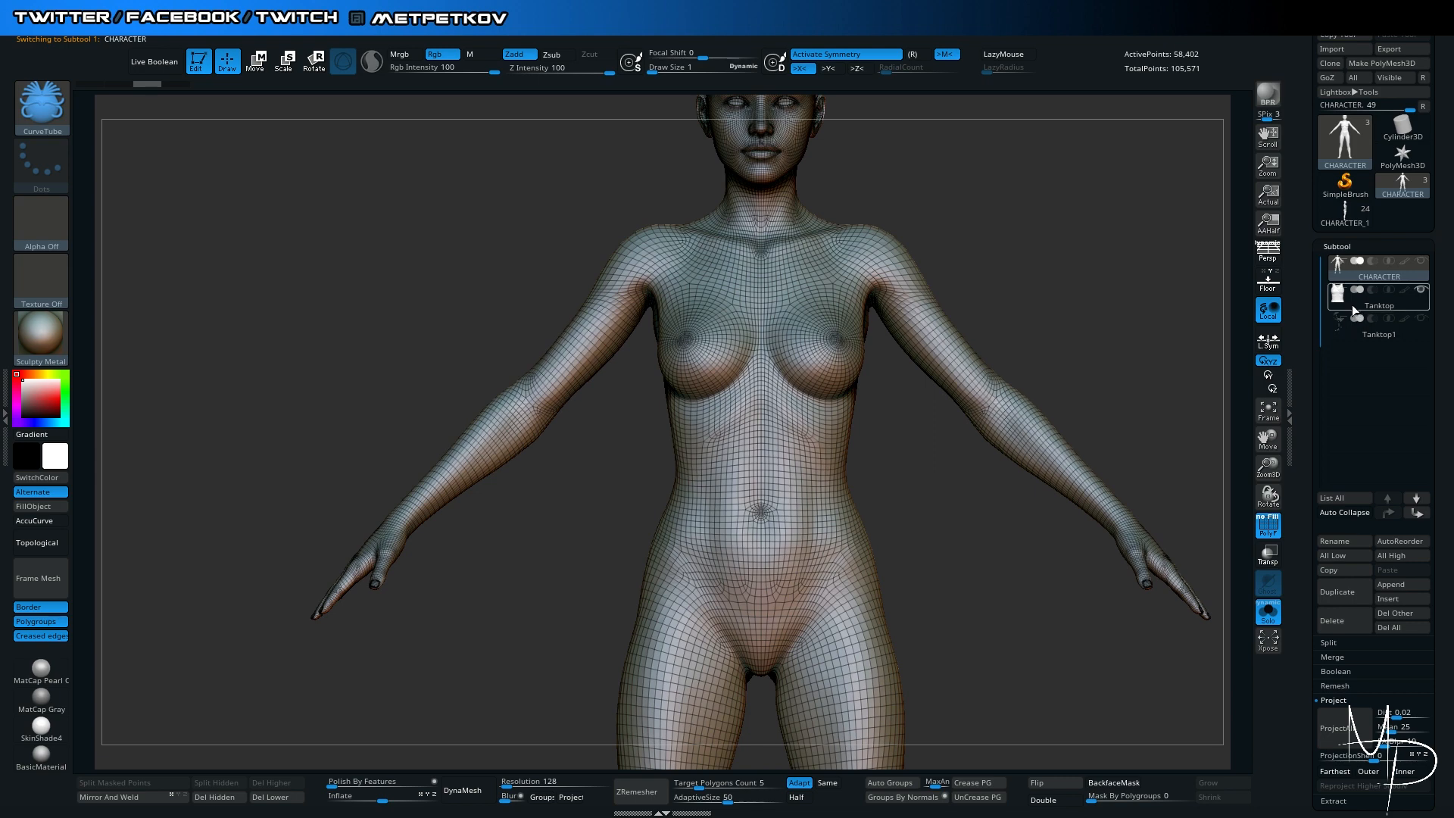
click(1352, 304)
key(shift+f)
drag(372, 350, 418, 451)
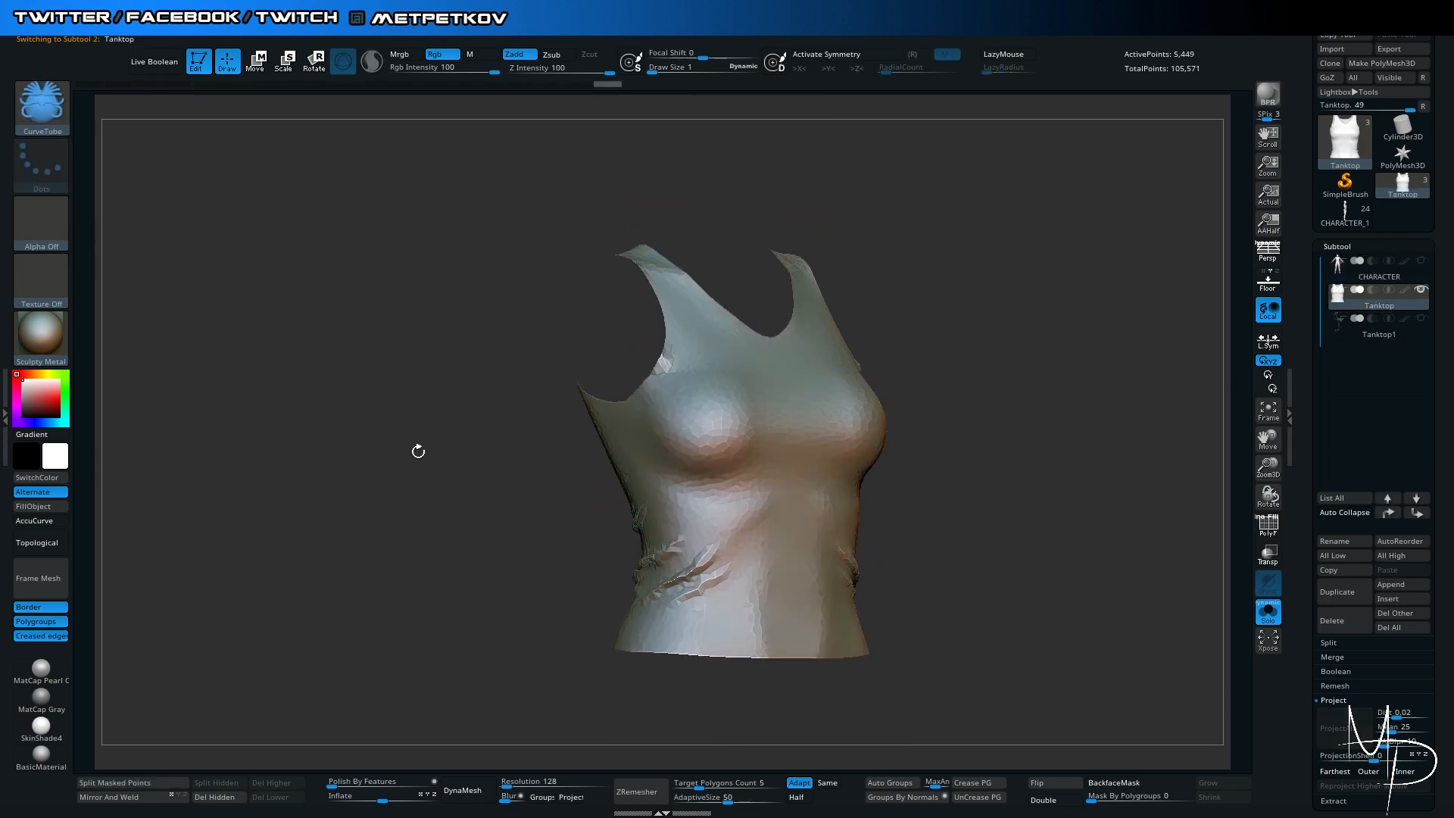